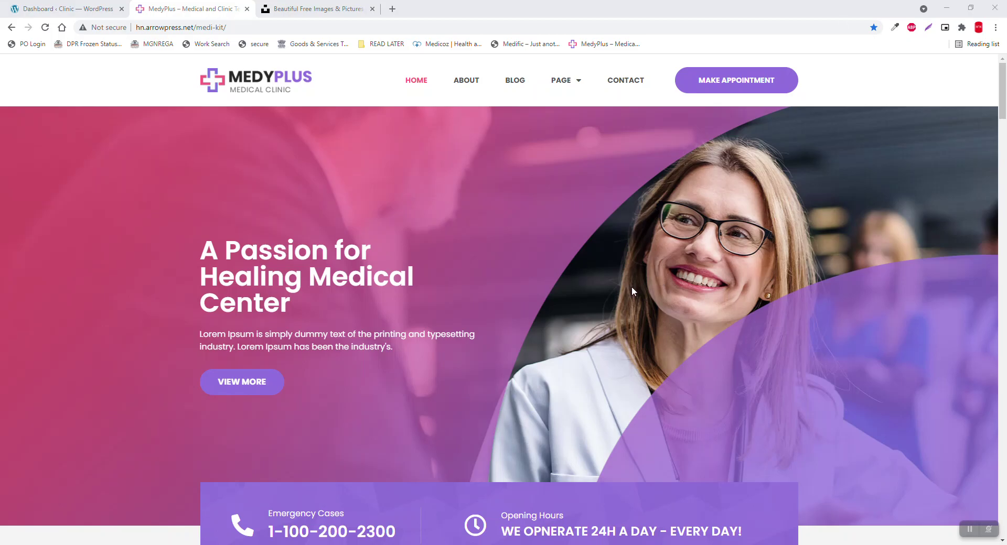
# - Scroll the MedyPlus demo page, then switch to the 'Dashboard ‹ Clinic — WordPress' tab
pyautogui.scroll(-15, 632, 287)
pyautogui.scroll(15, 646, 288)
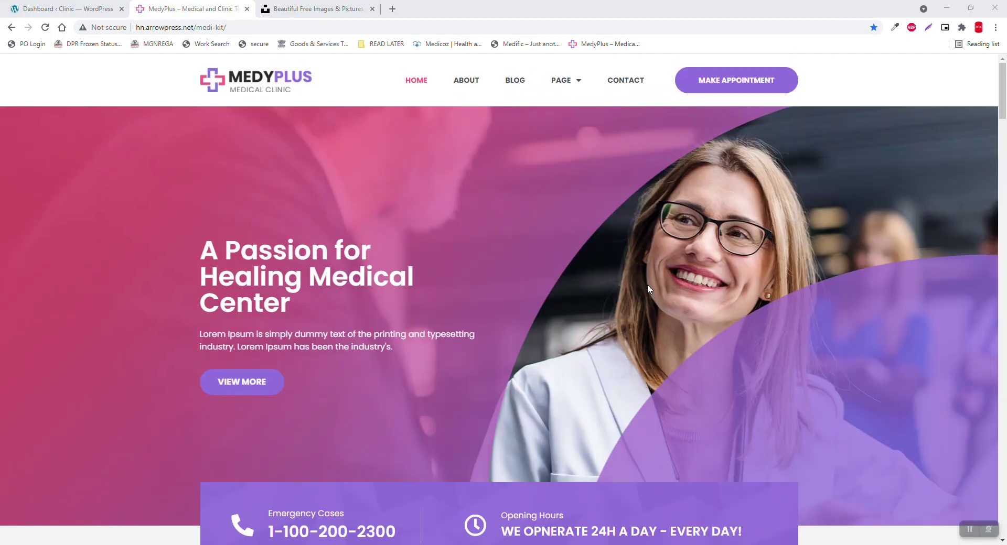
pyautogui.click(63, 9)
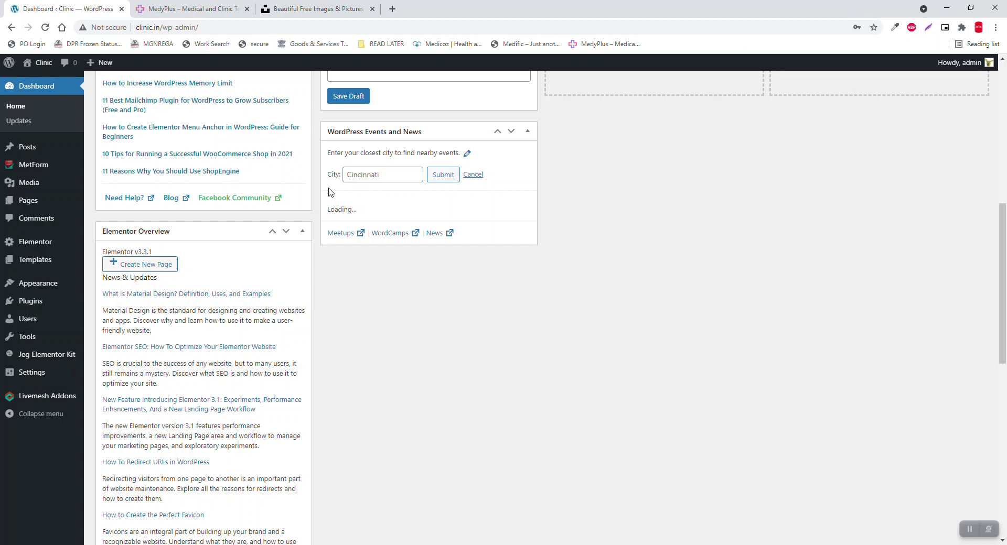
# - Open Installed Plugins and highlight Elementor Header & Footer Builder, Jeg Elementor Kit and Livemesh Addons
pyautogui.moveTo(38, 332)
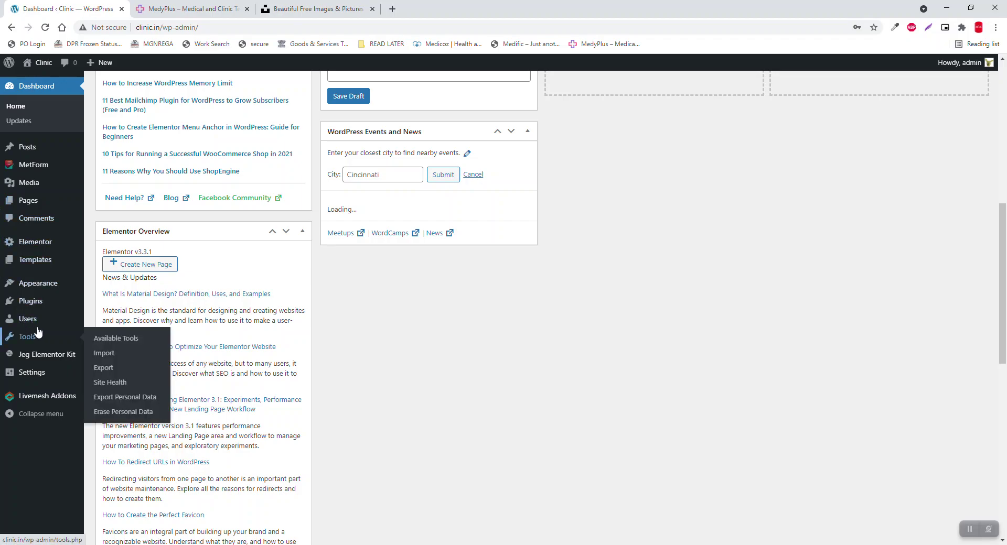
pyautogui.click(39, 304)
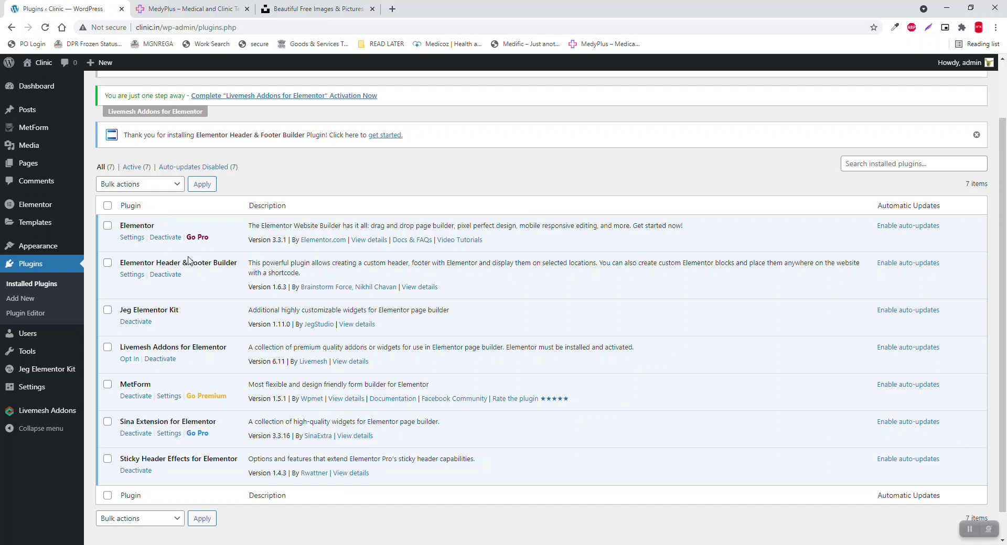
pyautogui.moveTo(194, 263); pyautogui.dragTo(228, 272)
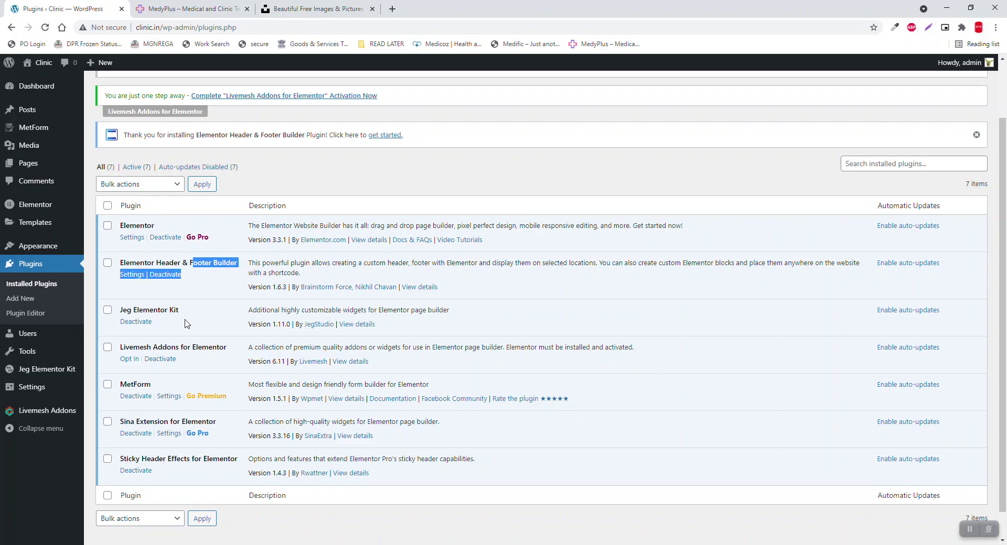
pyautogui.moveTo(184, 311); pyautogui.dragTo(135, 311)
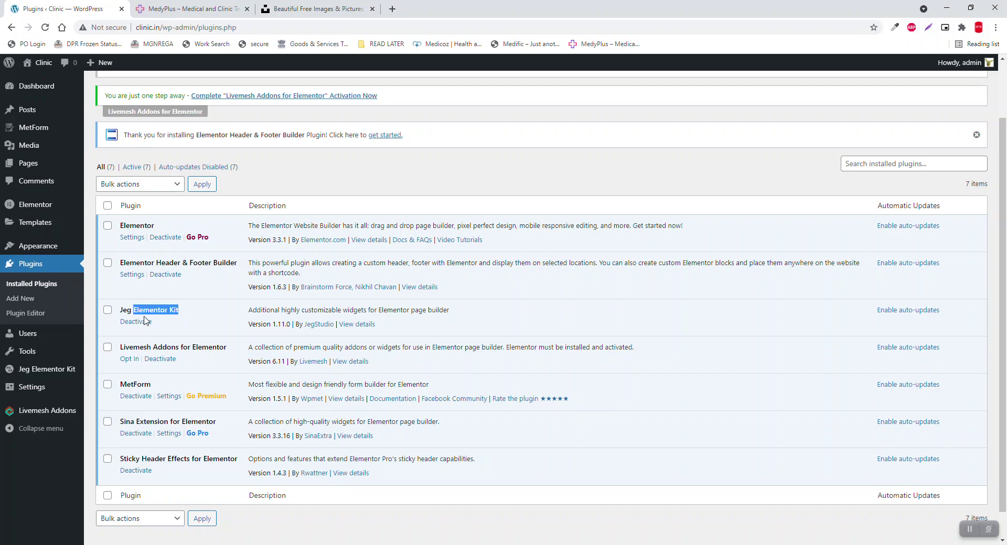
pyautogui.moveTo(231, 347); pyautogui.dragTo(144, 346)
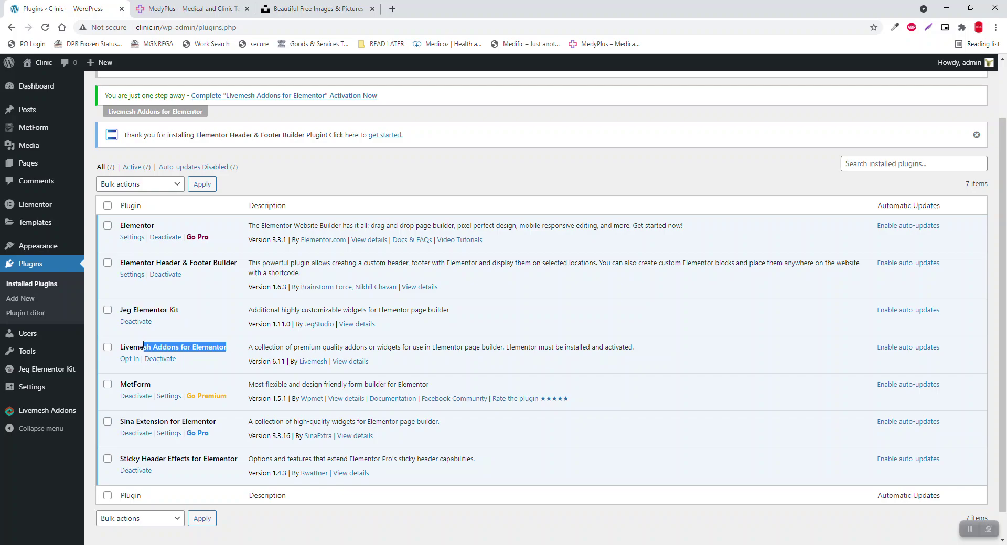
pyautogui.click(184, 344)
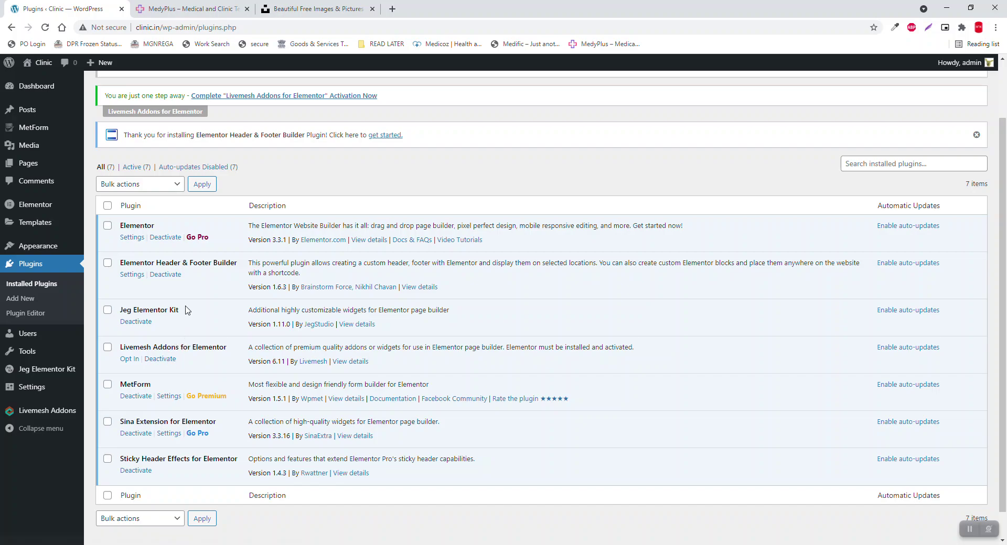
# - Highlight Jeg Elementor Kit and Sina Extension for Elementor, then go to the Themes page
pyautogui.moveTo(180, 310); pyautogui.dragTo(138, 310)
pyautogui.click(151, 309)
pyautogui.moveTo(216, 423); pyautogui.dragTo(145, 425)
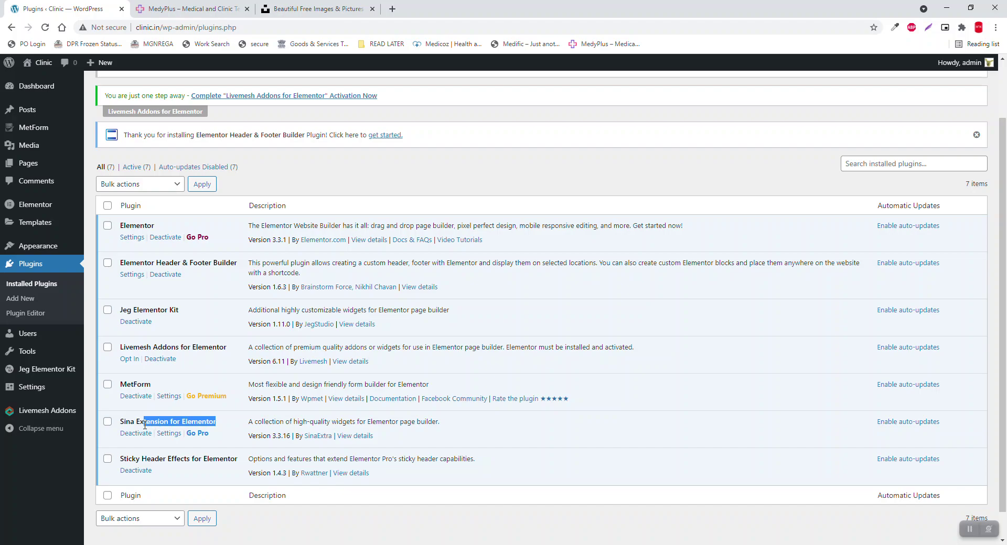
pyautogui.click(204, 421)
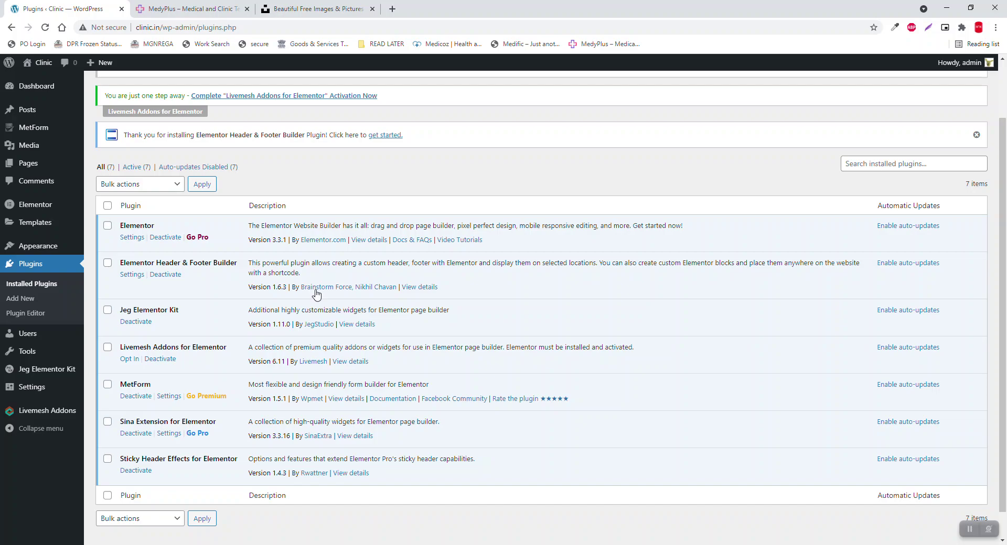
pyautogui.moveTo(67, 245)
pyautogui.click(111, 253)
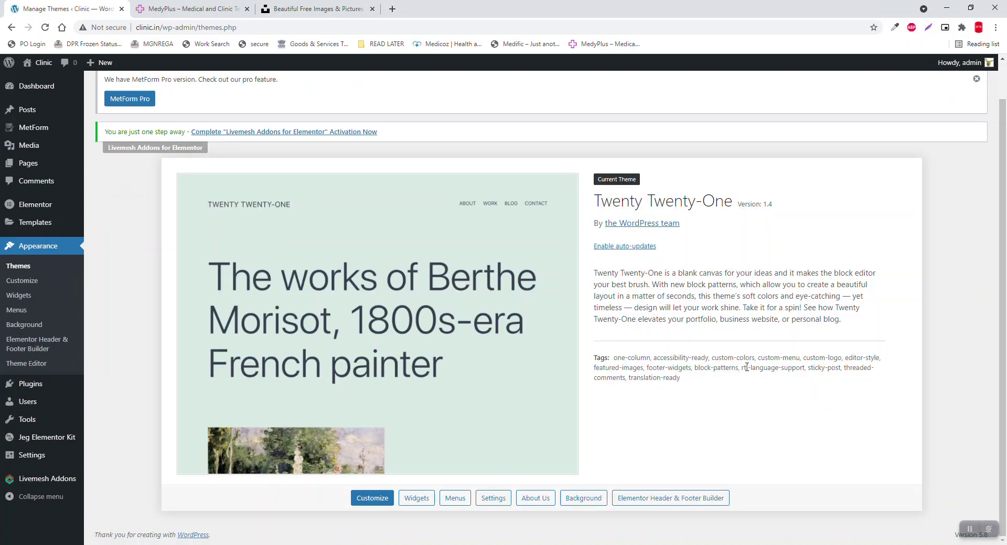
# - In the Customizer, set the background colour to white (#ffffff) and publish
pyautogui.click(30, 283)
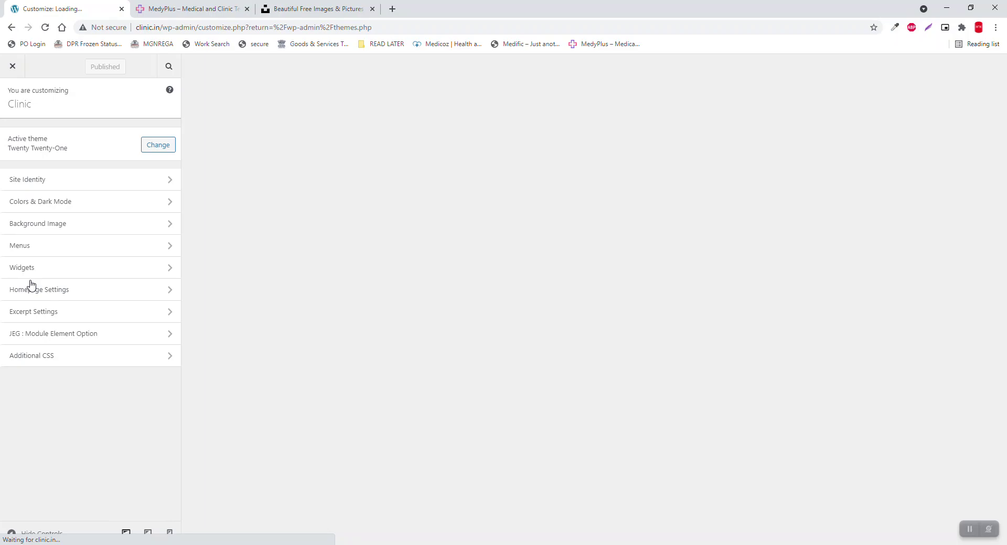
pyautogui.click(71, 234)
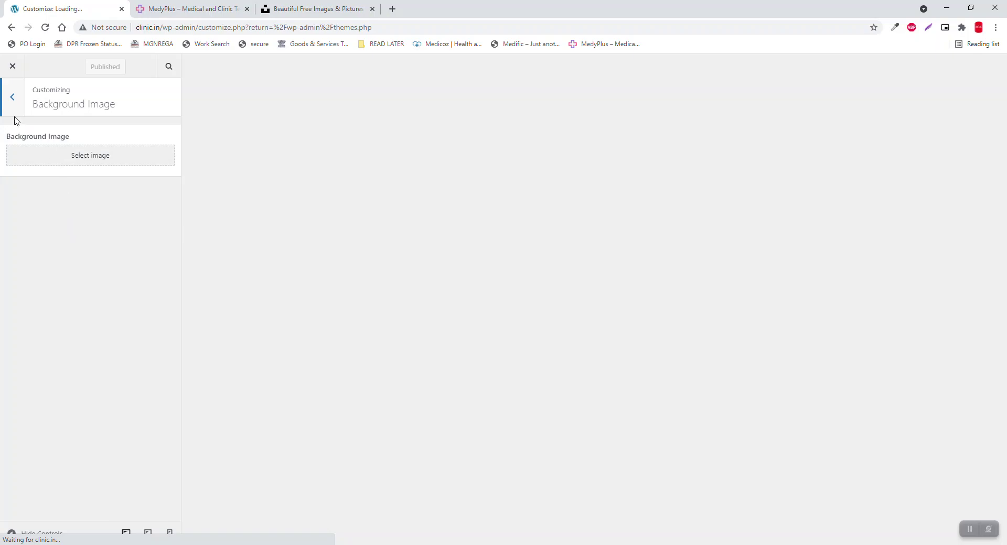
pyautogui.click(12, 97)
pyautogui.click(59, 203)
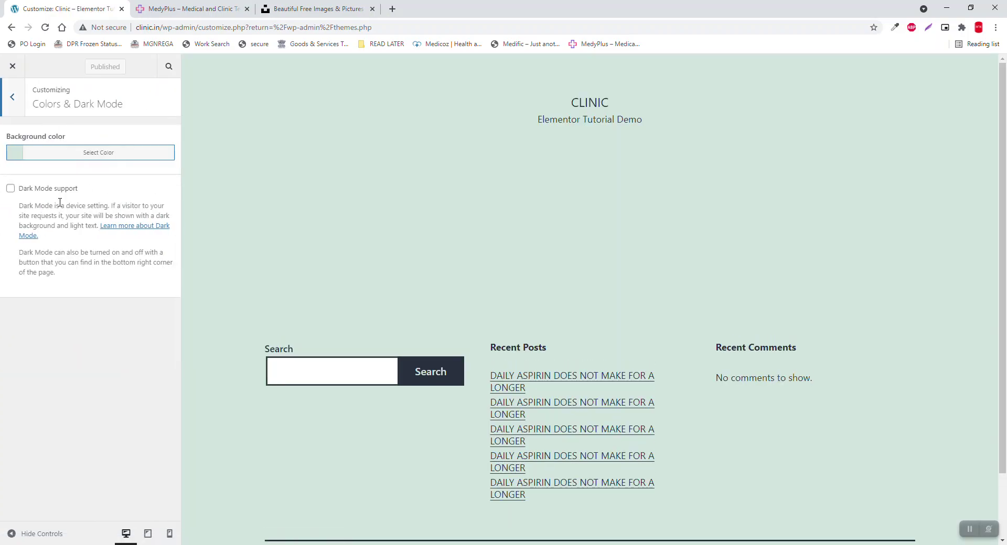
pyautogui.click(32, 152)
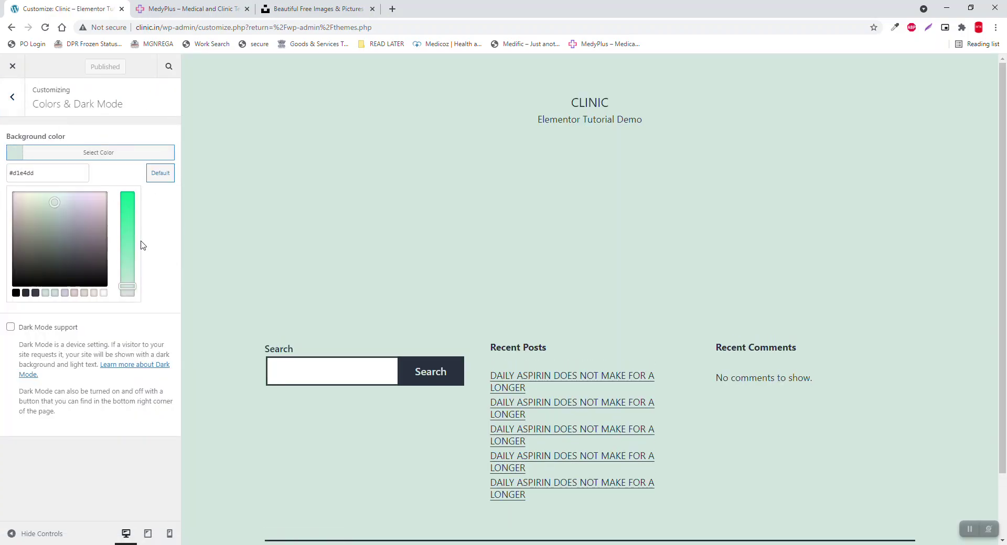
pyautogui.click(104, 293)
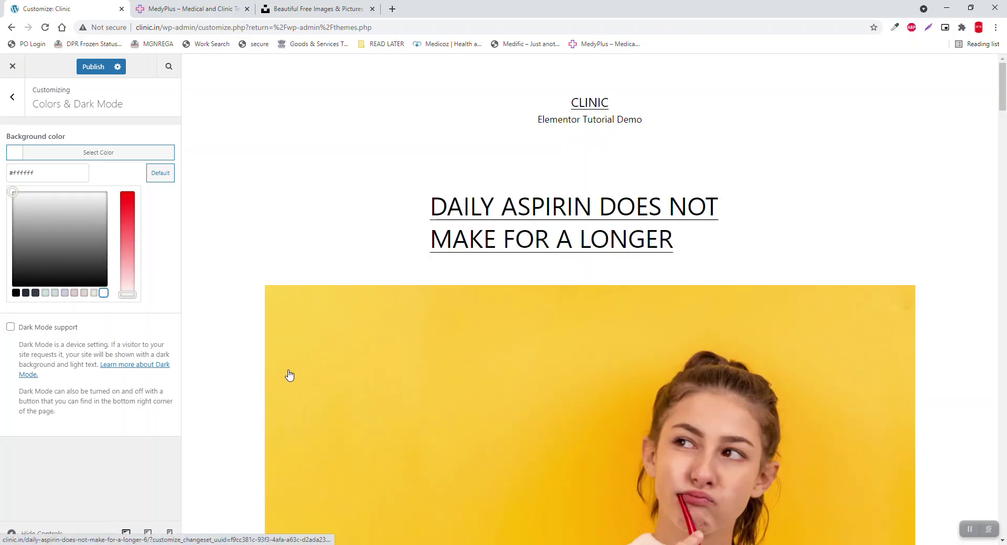
pyautogui.scroll(-3, 269, 346)
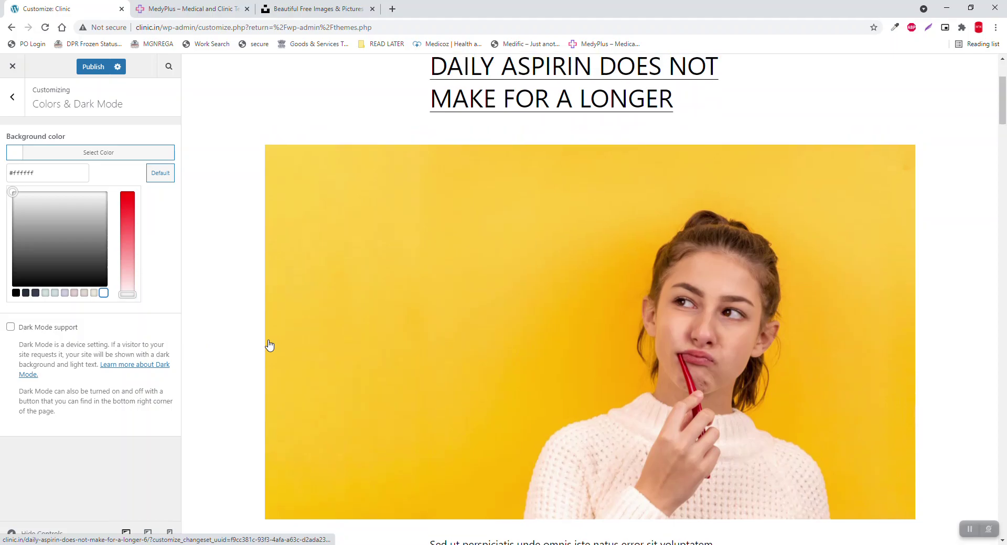
pyautogui.scroll(3, 269, 345)
pyautogui.click(94, 66)
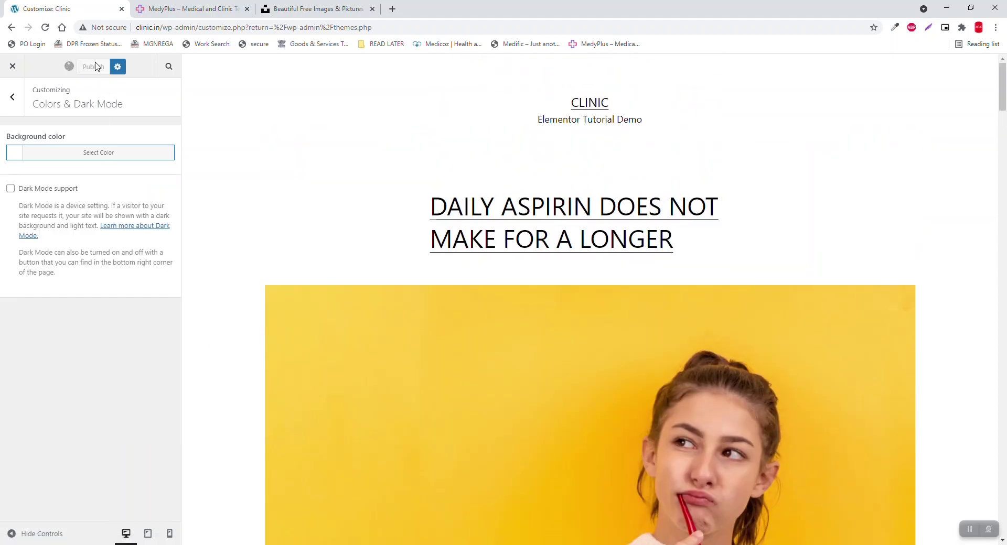
# - Check the homepage settings showing the static page Home, then close the Customizer
pyautogui.click(15, 106)
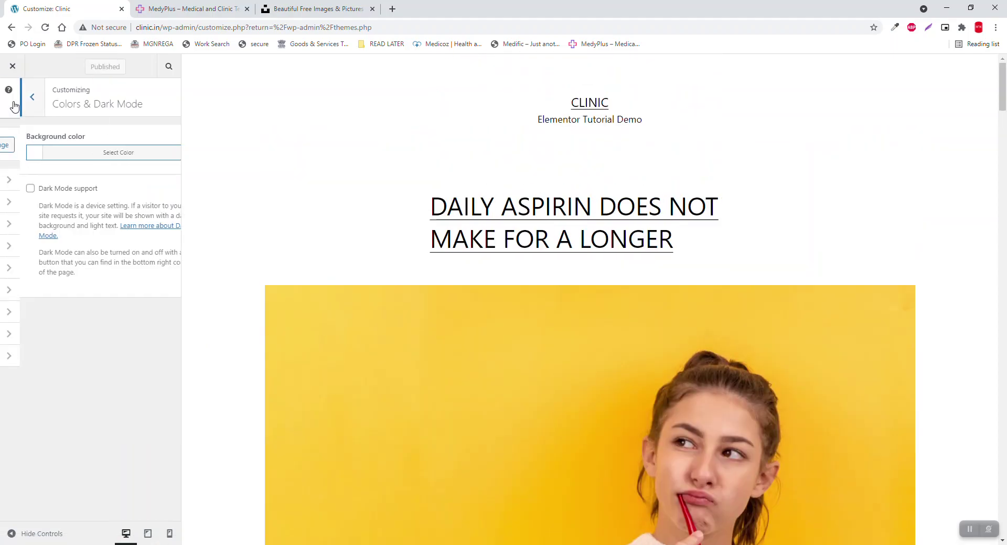
pyautogui.scroll(-6, 338, 225)
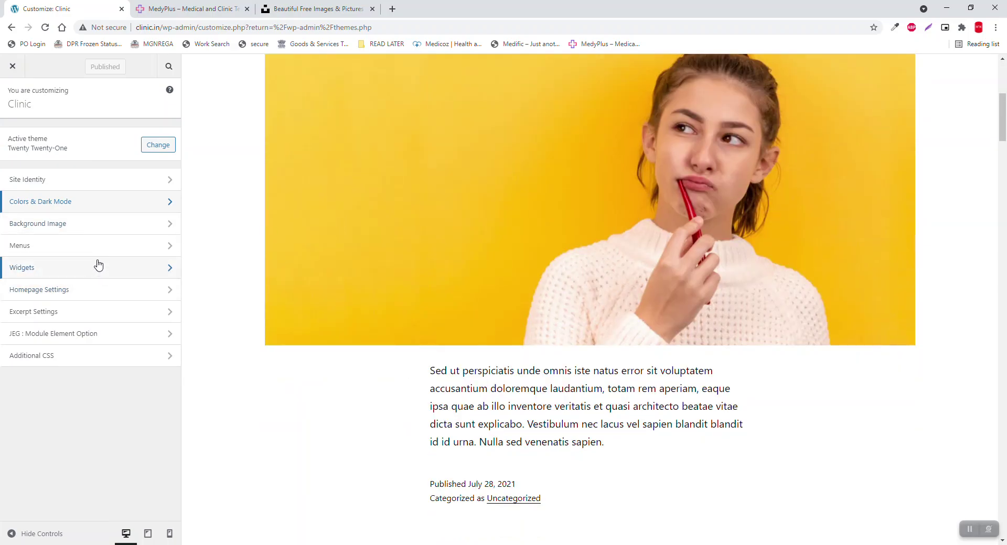
pyautogui.click(84, 289)
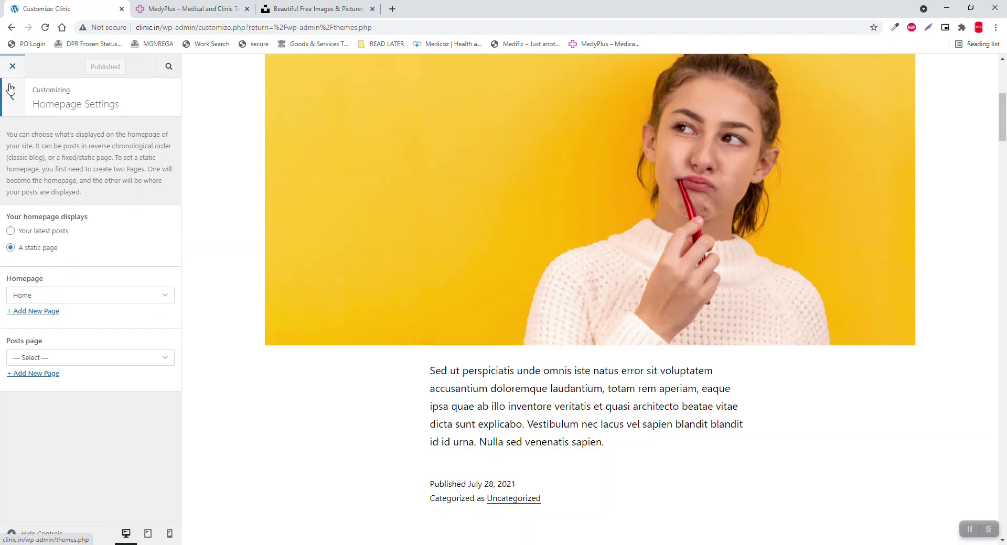
pyautogui.click(12, 67)
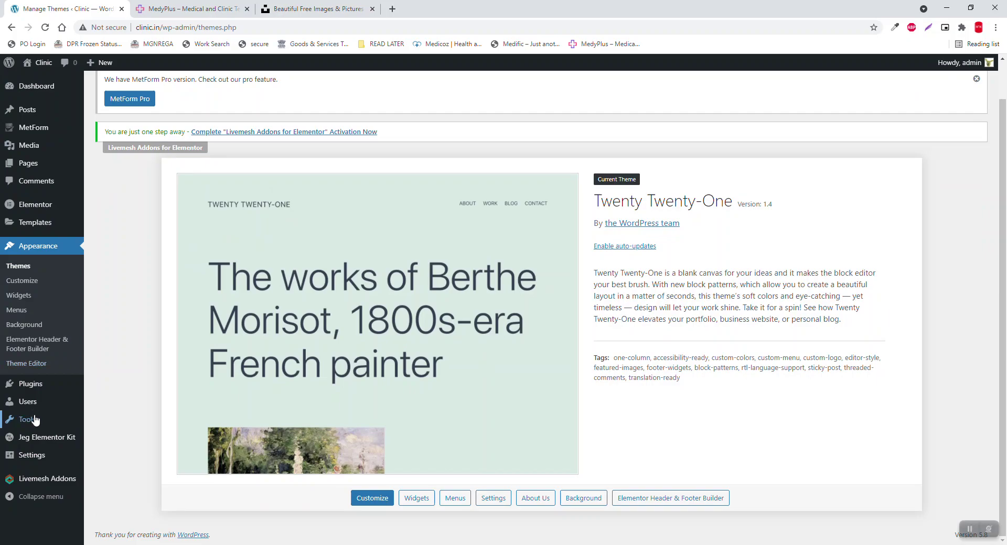
# - Review General Settings (title Clinic, tagline Elementor Tutorial Demo), then move to Reading settings
pyautogui.moveTo(37, 461)
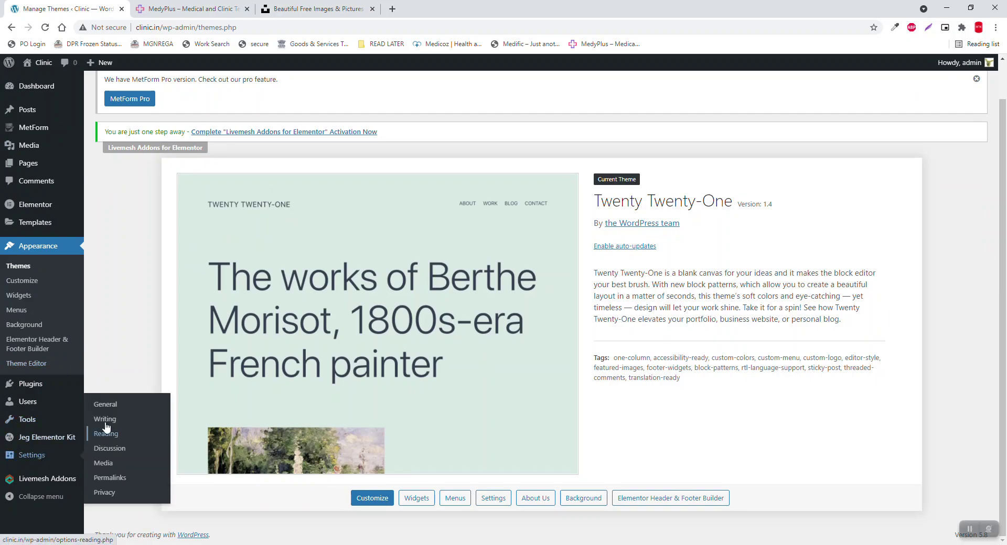
pyautogui.click(113, 406)
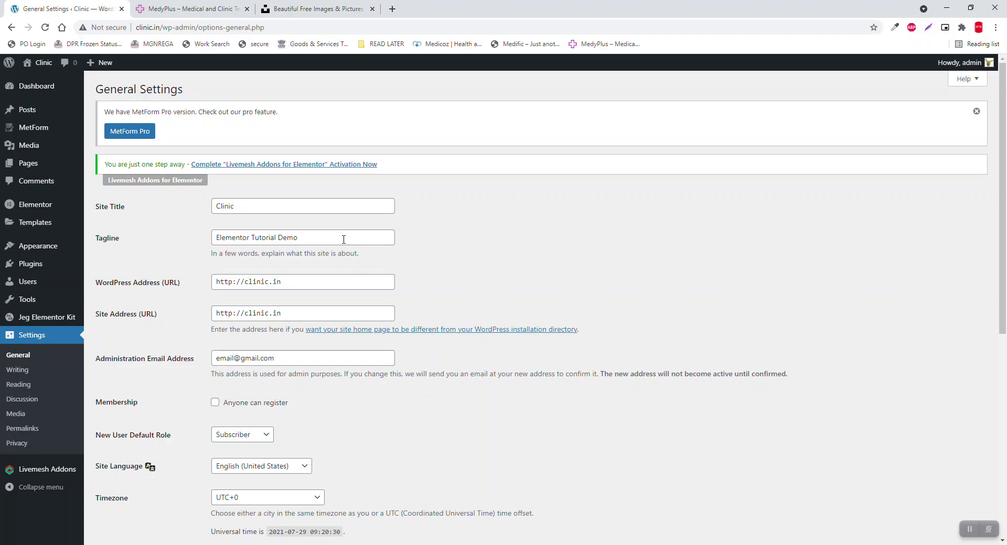
pyautogui.moveTo(348, 236); pyautogui.dragTo(165, 244)
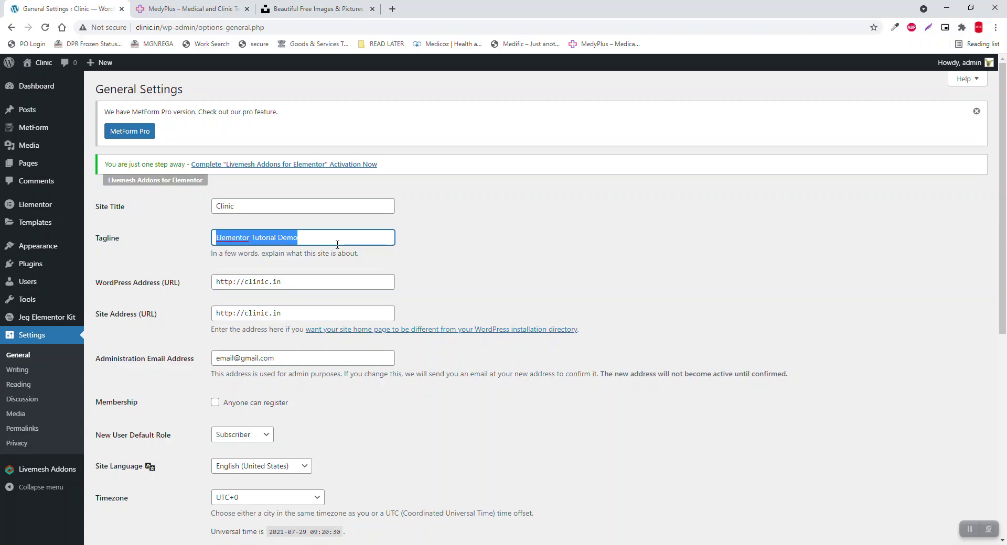
pyautogui.scroll(-2, 337, 245)
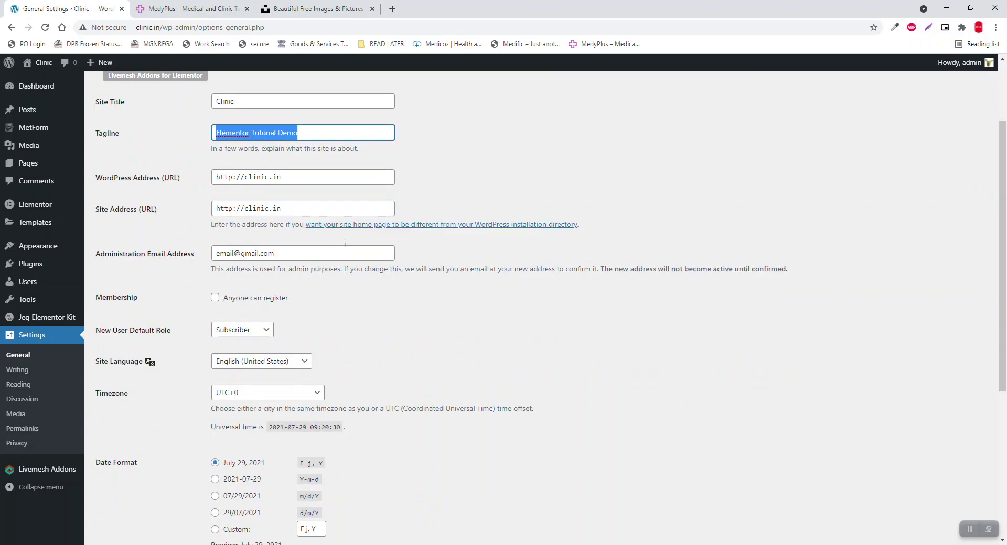
pyautogui.click(27, 384)
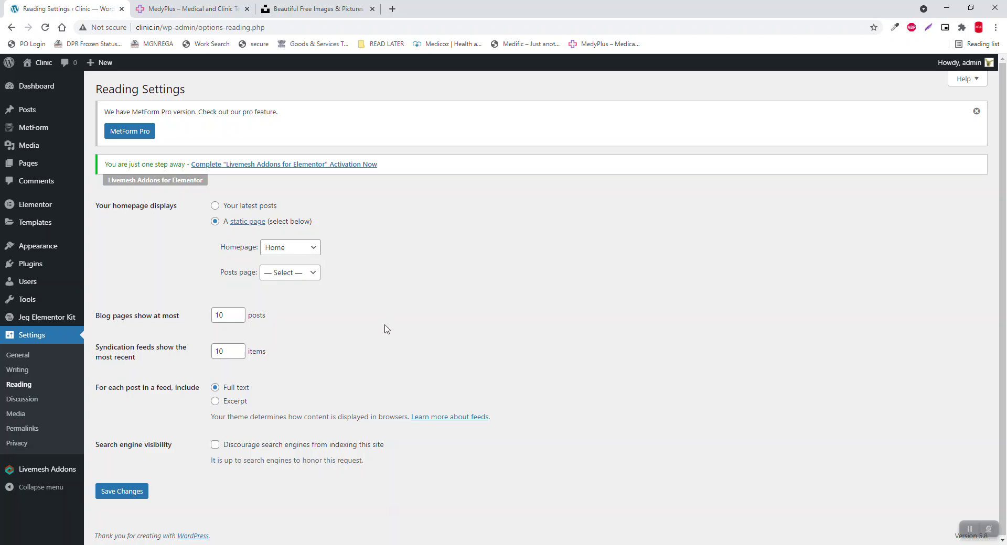
# - In Media settings, enter the thumbnail size as 300 × 300
pyautogui.click(24, 414)
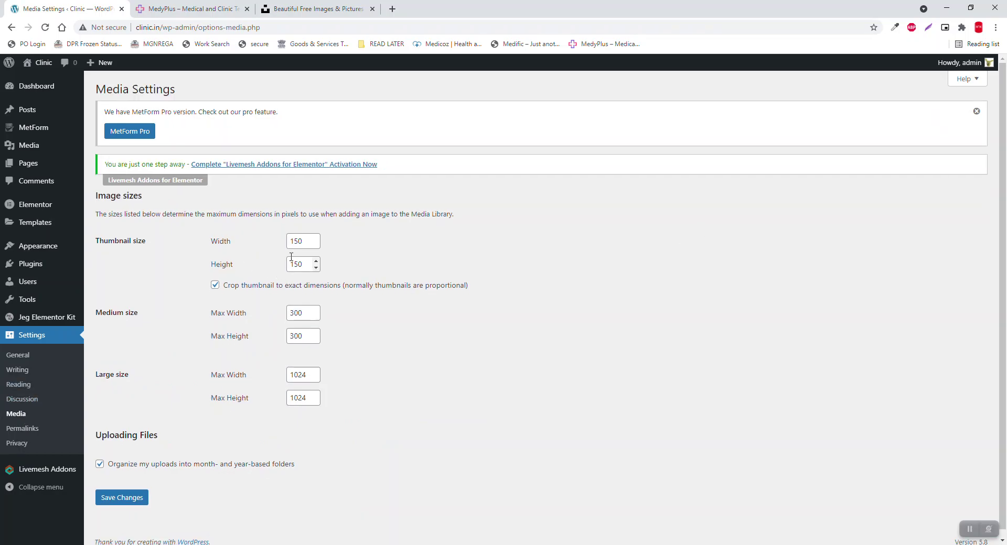
pyautogui.moveTo(308, 241); pyautogui.dragTo(202, 243)
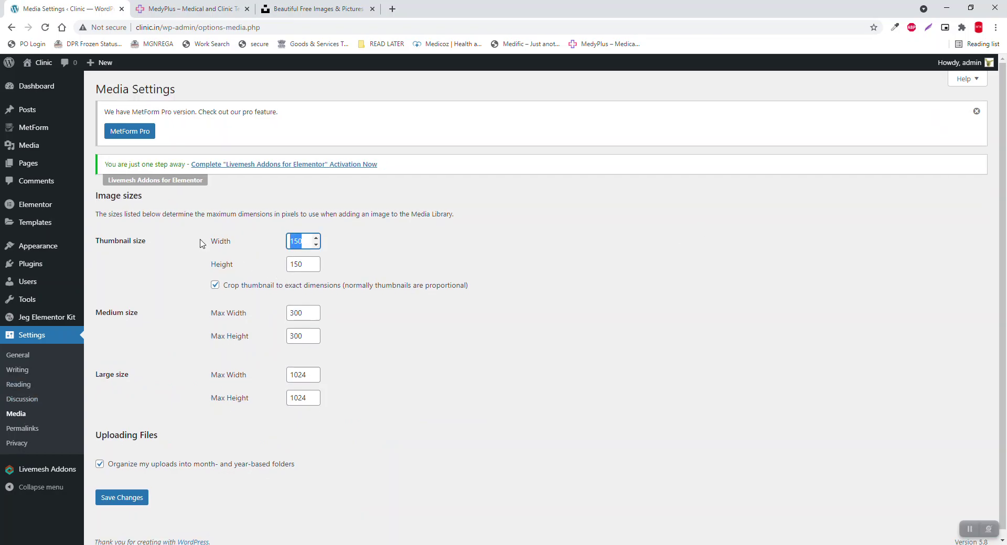
pyautogui.write('300')
pyautogui.press('Tab')
pyautogui.write('33')
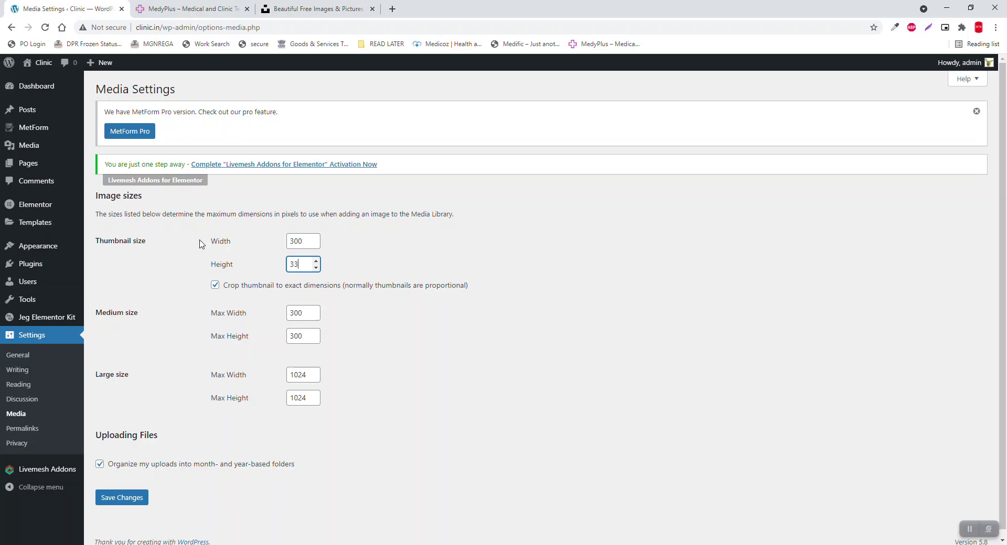
pyautogui.press('BackSpace')
pyautogui.write('00')
# - Set the medium size to 640 × 640 and the large size to 1920 × 1920, then save
pyautogui.doubleClick(313, 310)
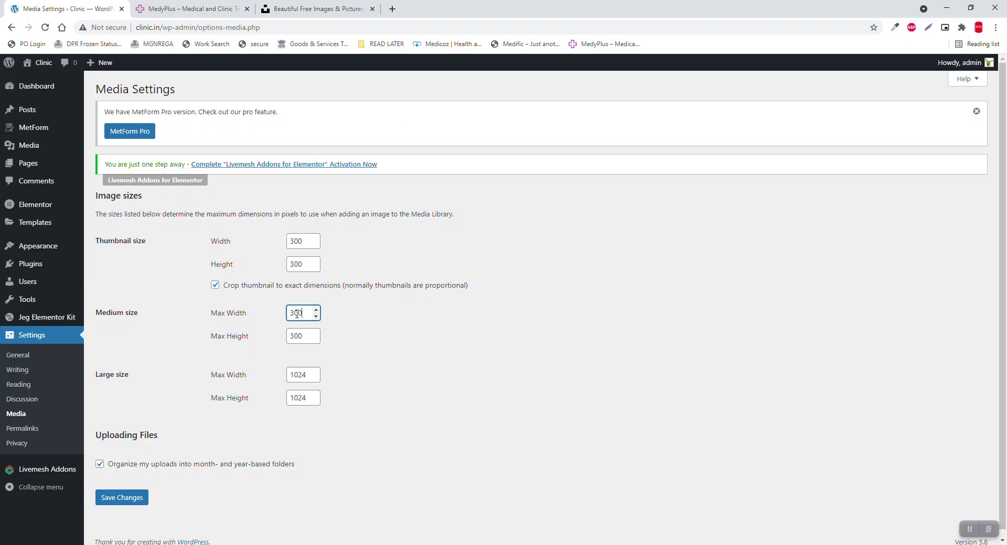
pyautogui.write('640')
pyautogui.press('Tab')
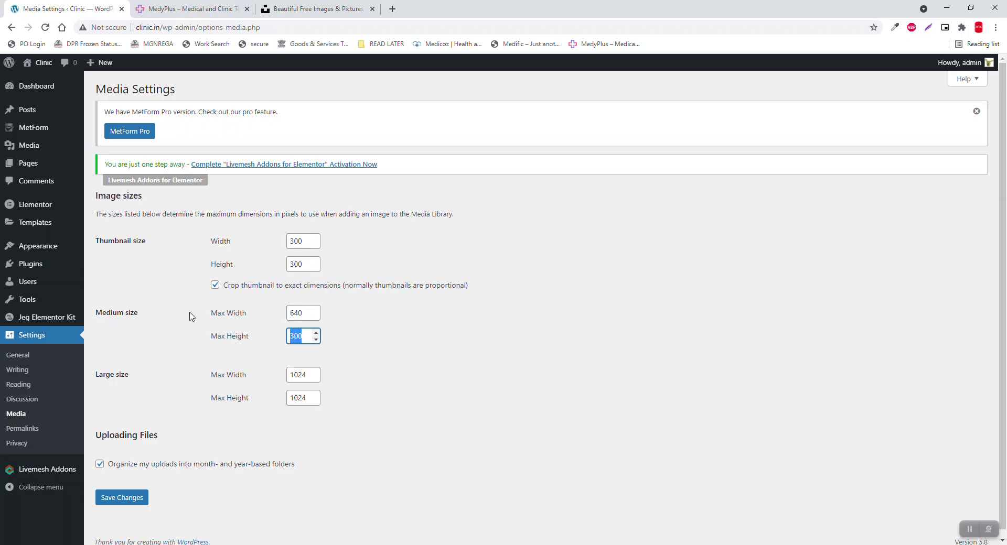
pyautogui.write('640')
pyautogui.click(301, 374)
pyautogui.doubleClick(301, 374)
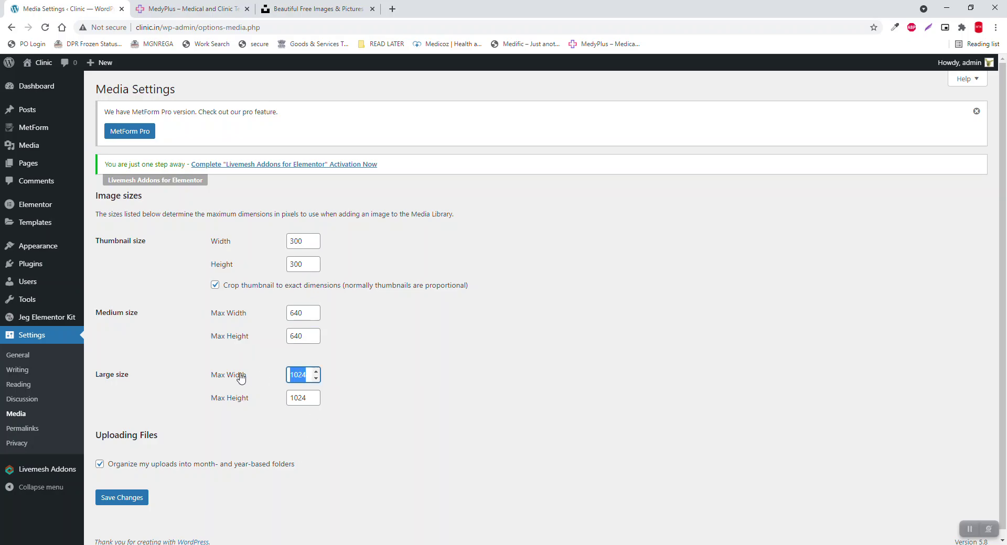
pyautogui.write('1920')
pyautogui.press('Tab')
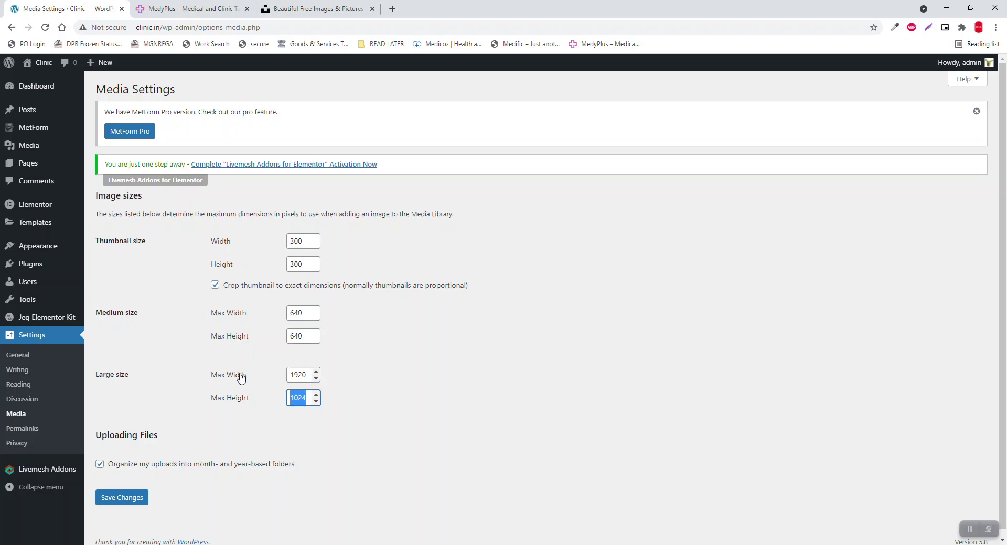
pyautogui.write('1920')
pyautogui.click(121, 498)
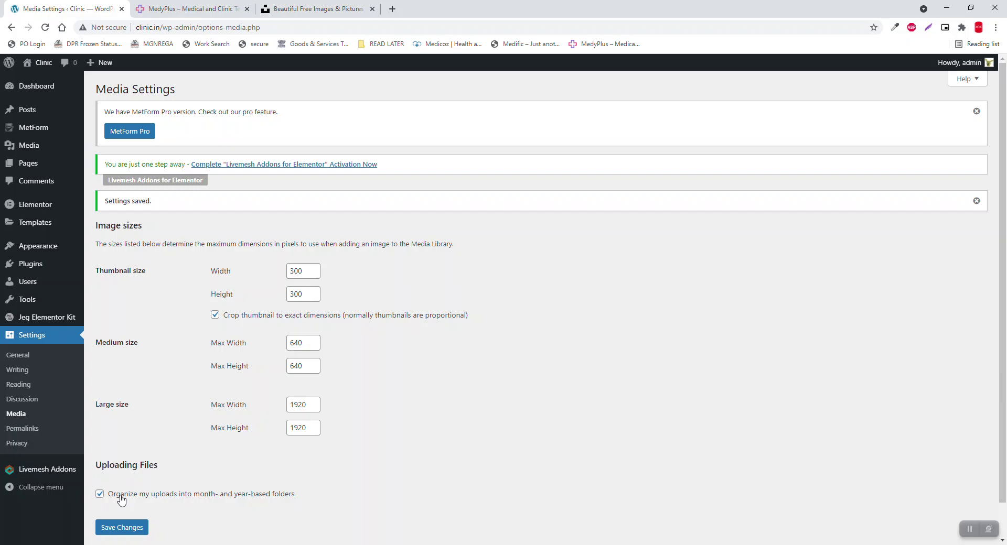
pyautogui.scroll(-1, 117, 491)
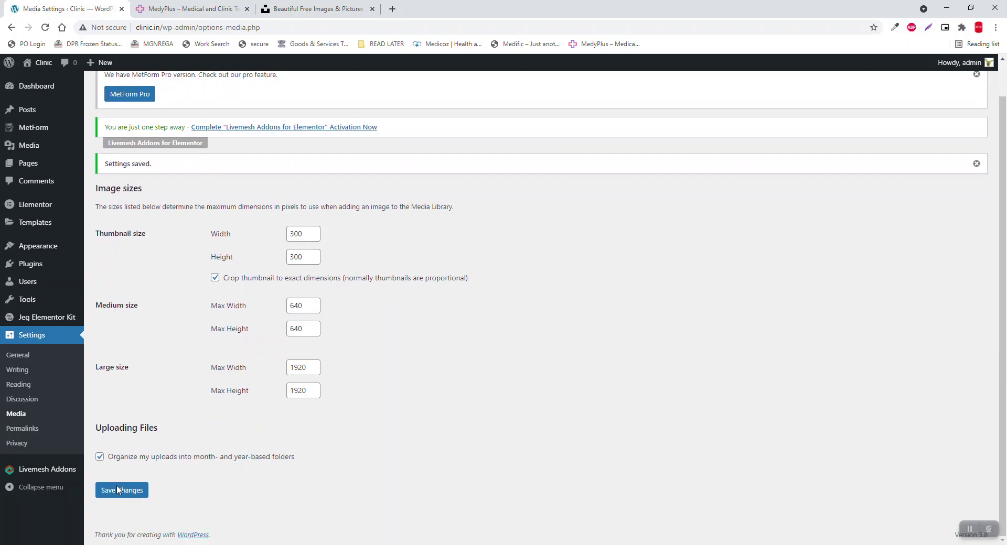
# - Confirm permalinks use the Post name structure, then go to the Pages list
pyautogui.click(38, 430)
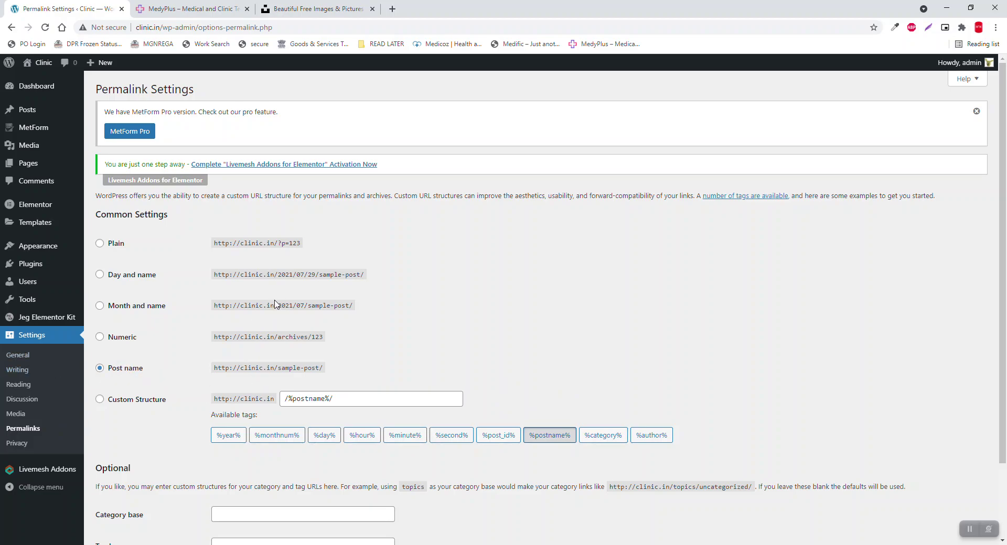
pyautogui.click(64, 169)
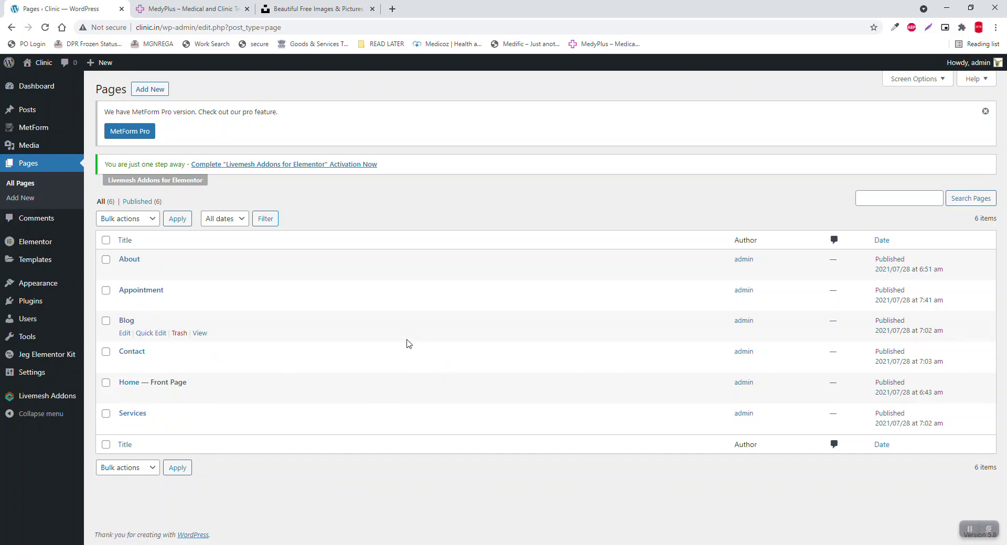
# - Create a new navigation menu named 'Main Menu'
pyautogui.moveTo(68, 285)
pyautogui.click(116, 330)
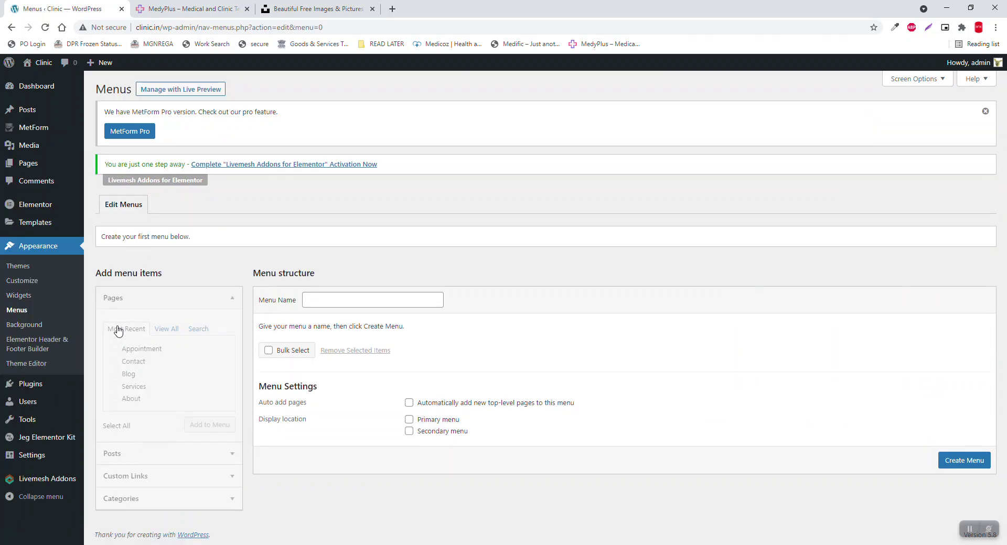
pyautogui.click(345, 307)
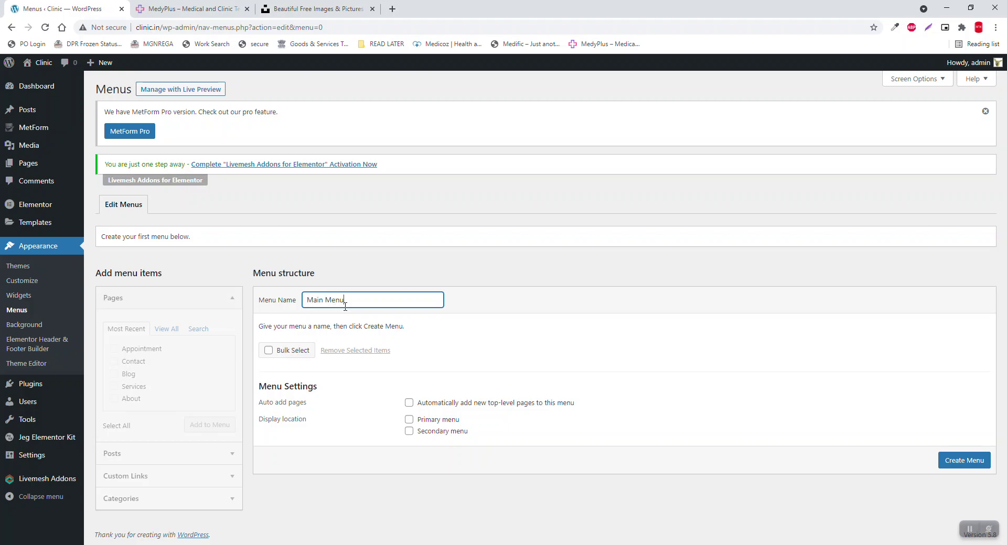
pyautogui.write('Main Menu')
pyautogui.click(409, 419)
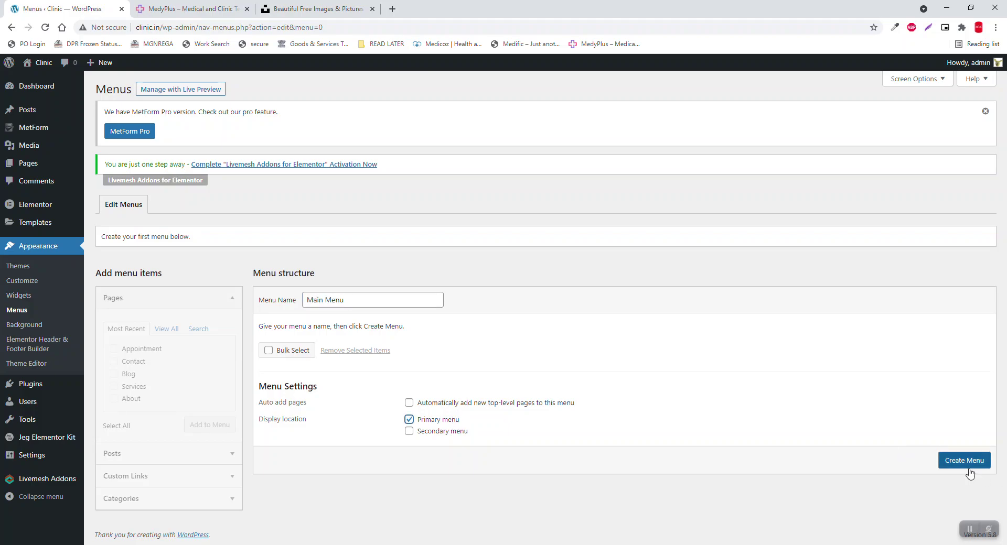
pyautogui.click(969, 468)
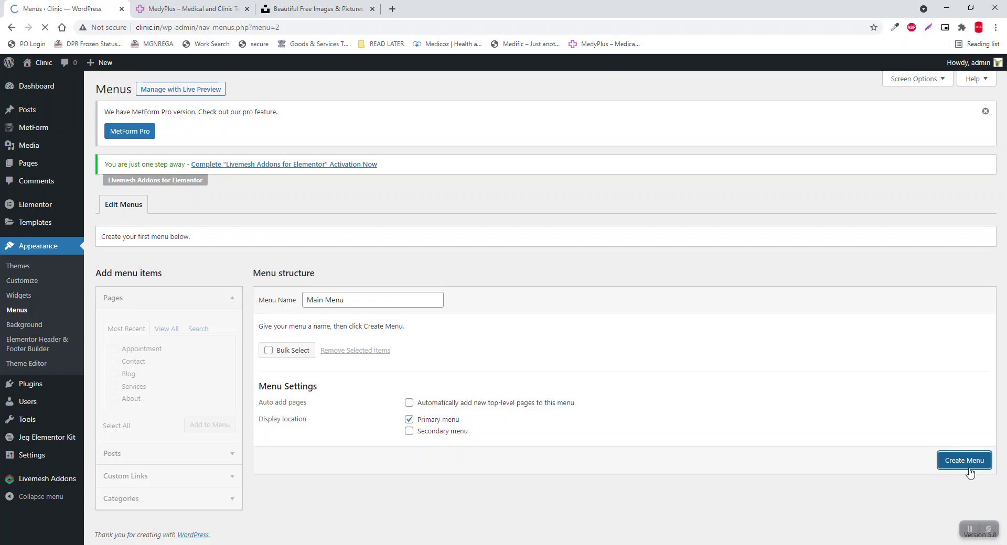
# - Add all six pages and order them Home, About, Services, Blog, Contact, Appointment
pyautogui.click(173, 331)
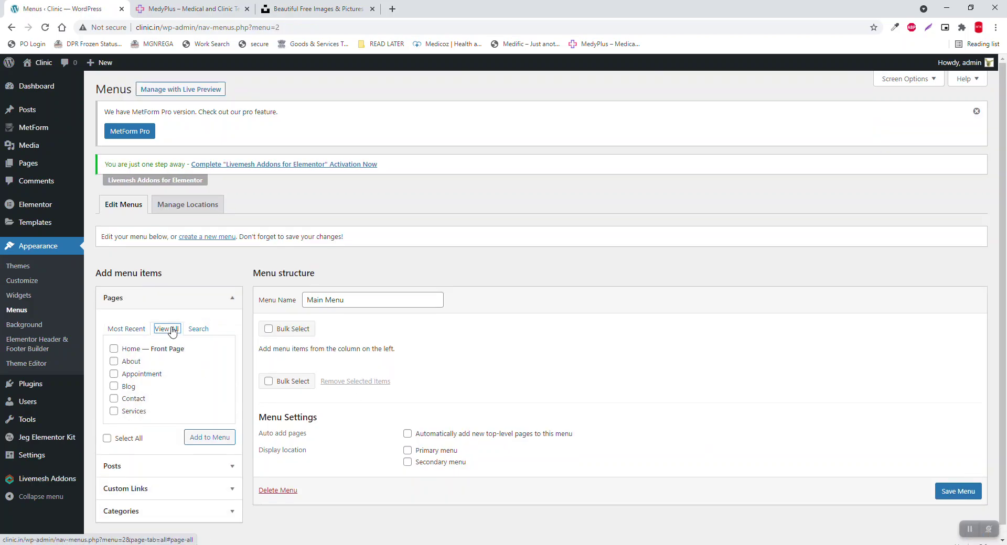
pyautogui.click(131, 440)
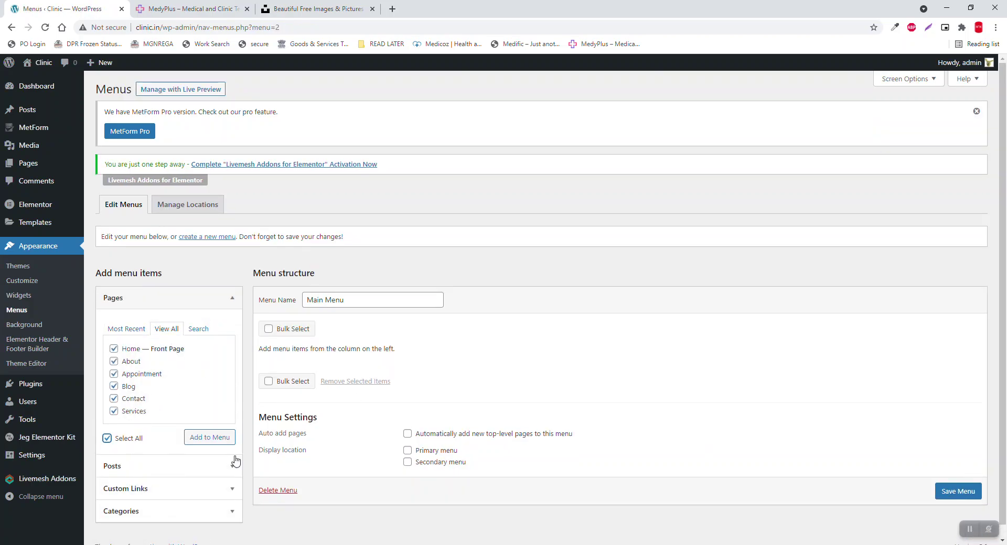
pyautogui.click(215, 439)
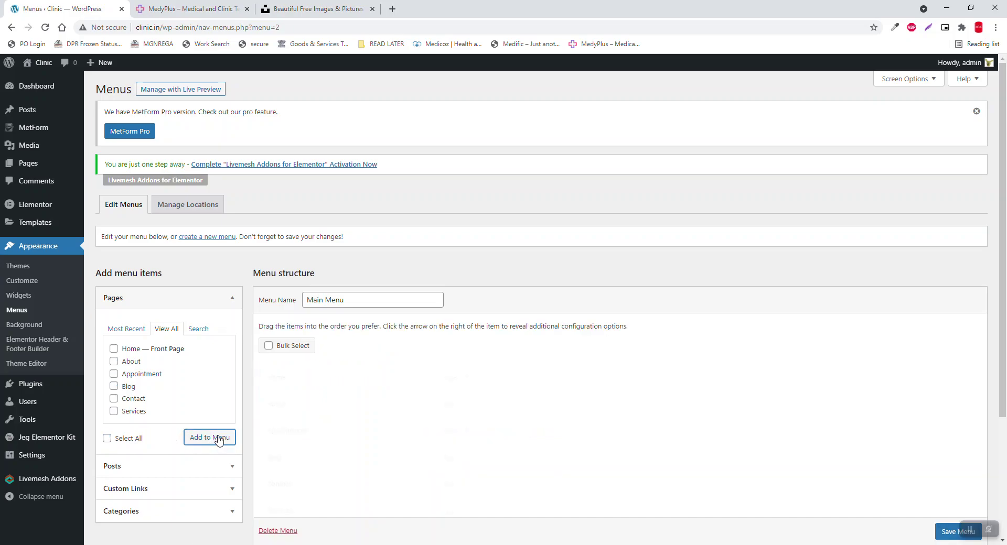
pyautogui.scroll(-2, 642, 363)
pyautogui.scroll(-1, 645, 363)
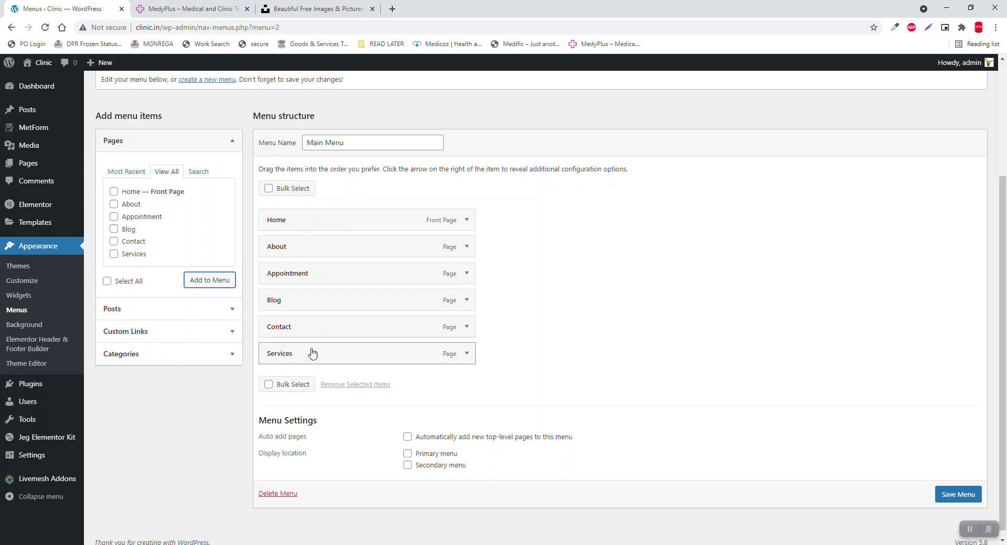
pyautogui.moveTo(313, 352); pyautogui.dragTo(309, 297)
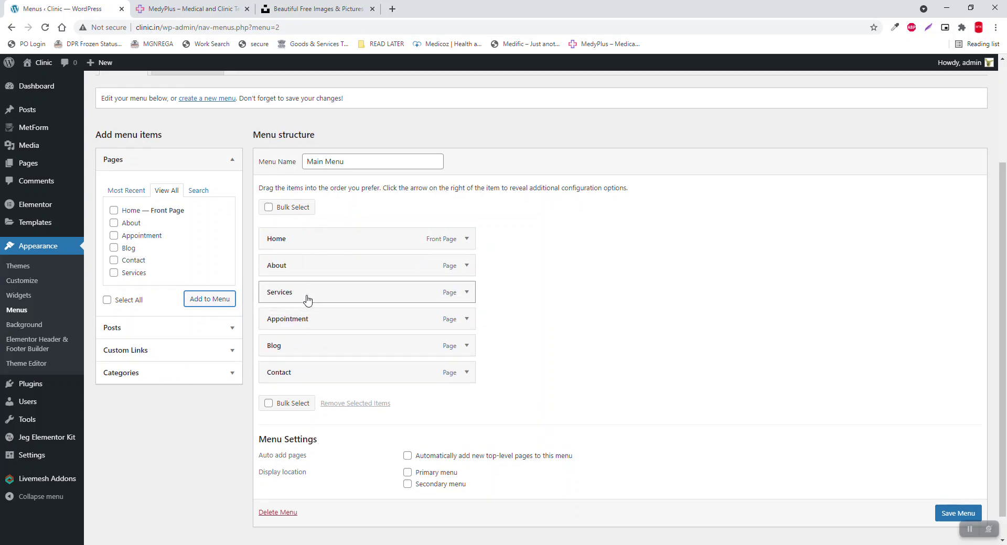
pyautogui.moveTo(309, 336); pyautogui.dragTo(337, 391)
# - Assign Main Menu to the Primary menu location and save it
pyautogui.scroll(-1, 568, 397)
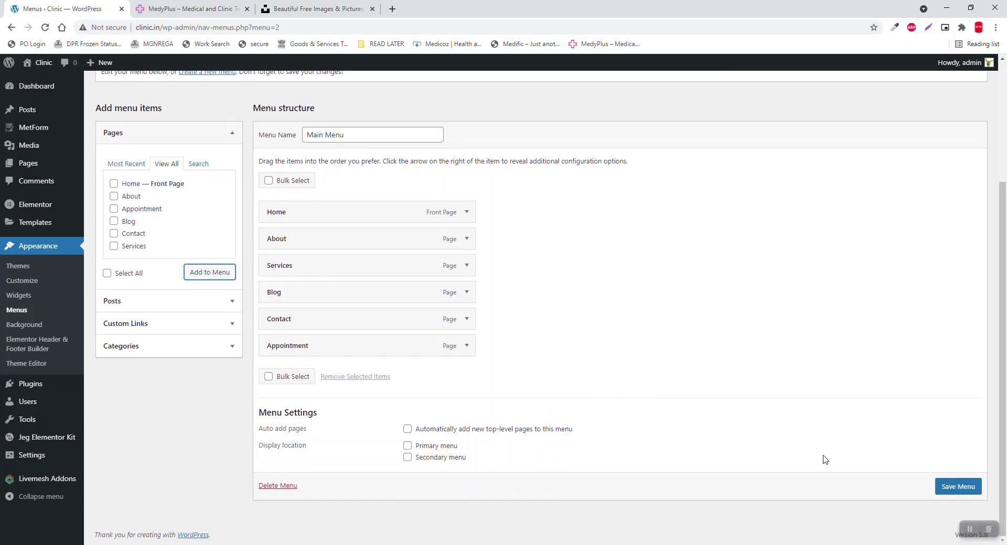
pyautogui.click(443, 450)
pyautogui.click(965, 488)
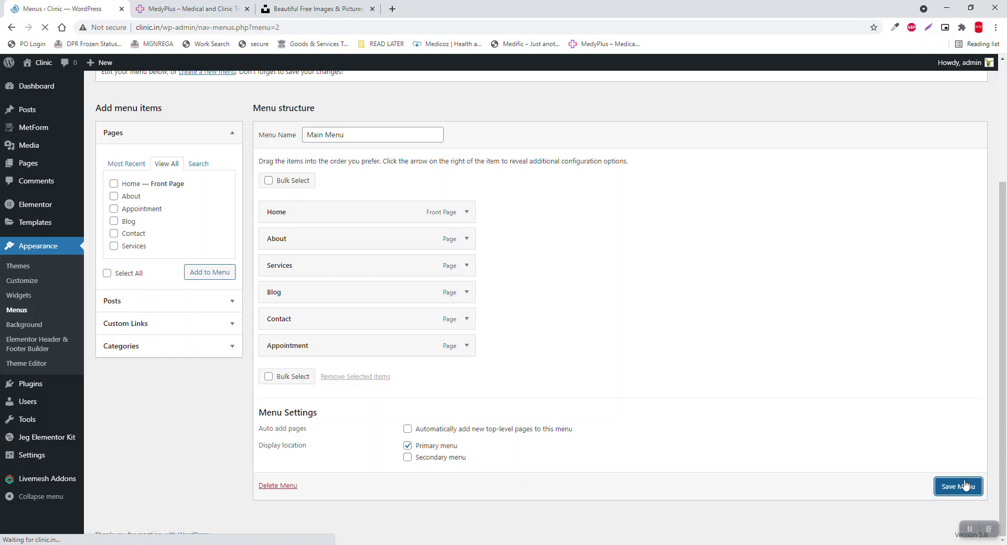
pyautogui.scroll(-4, 953, 460)
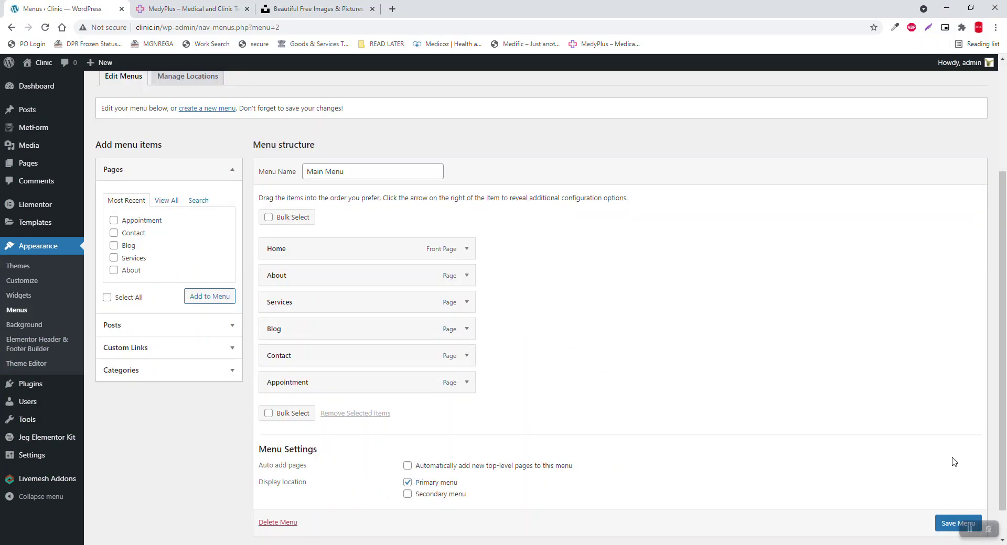
pyautogui.scroll(3, 952, 460)
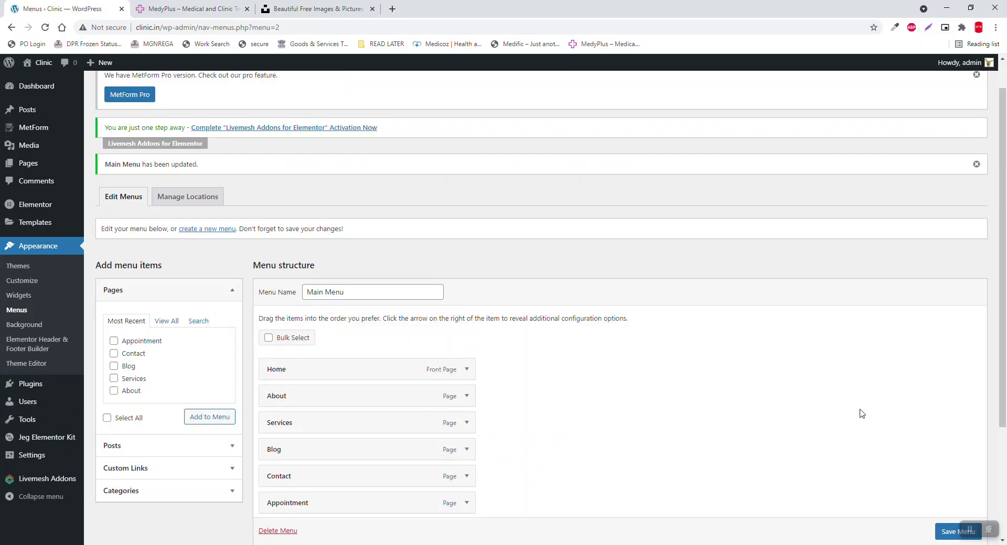
pyautogui.click(43, 116)
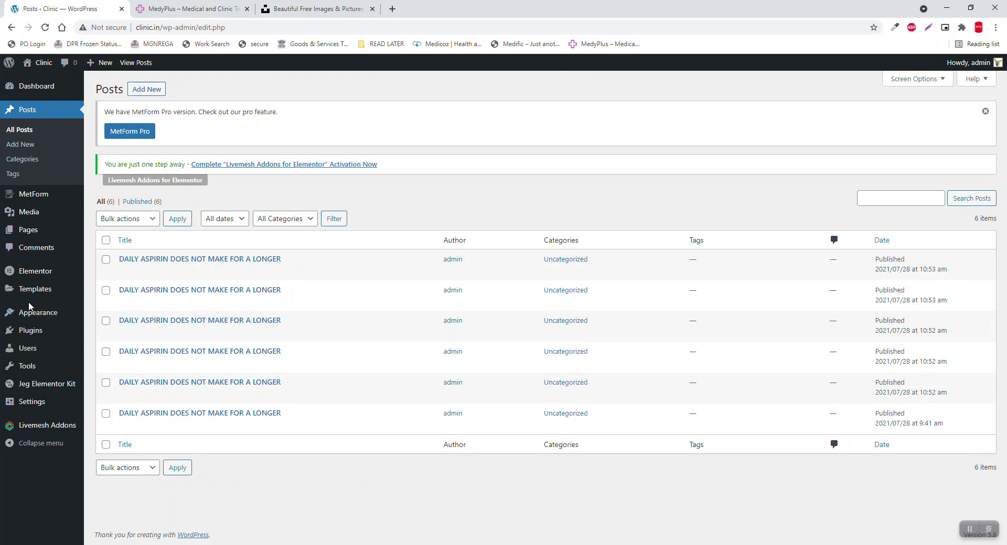
# - Go to Appearance > Elementor Header & Footer Builder
pyautogui.moveTo(37, 320)
pyautogui.click(112, 398)
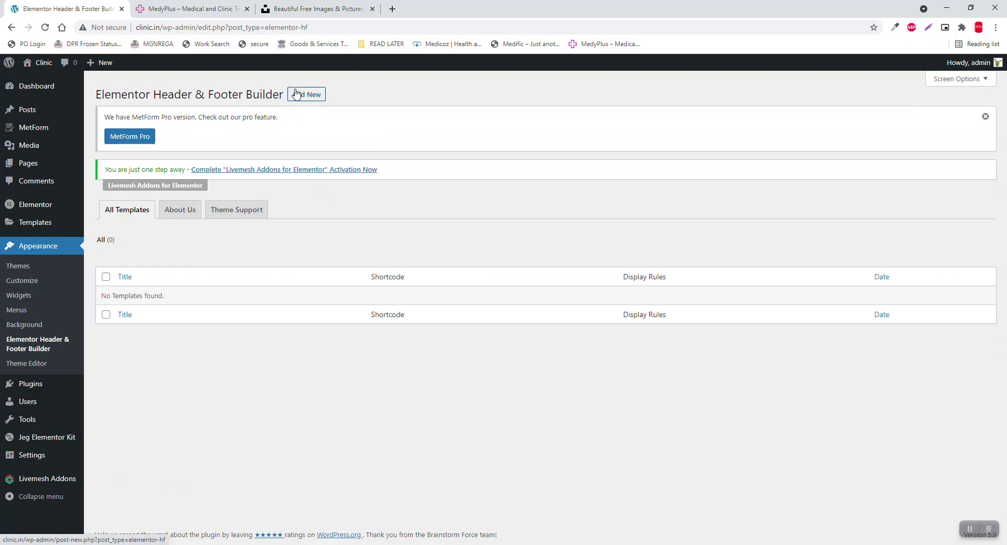
# - Start a new template titled 'Hoader', type Header, displayed on the Entire Website
pyautogui.click(296, 94)
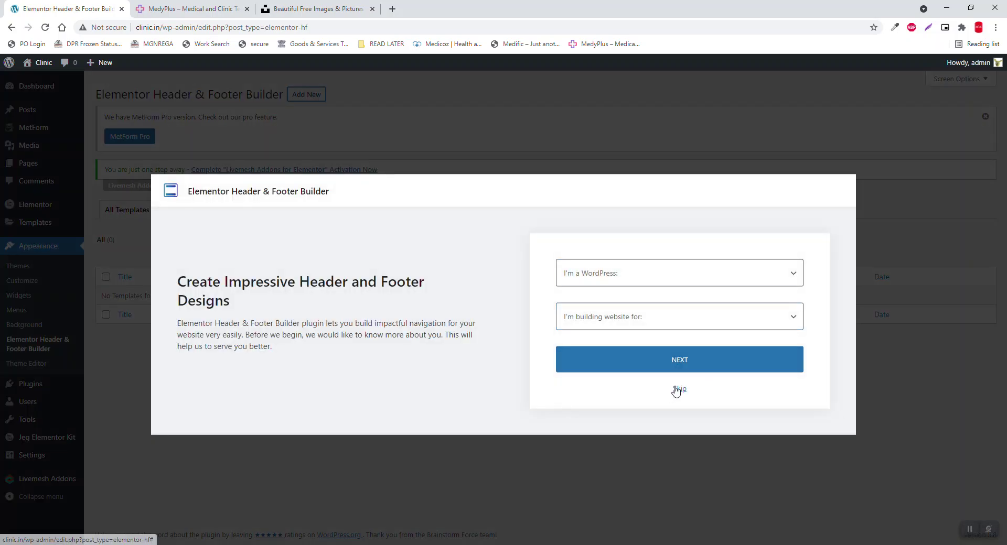
pyautogui.click(677, 389)
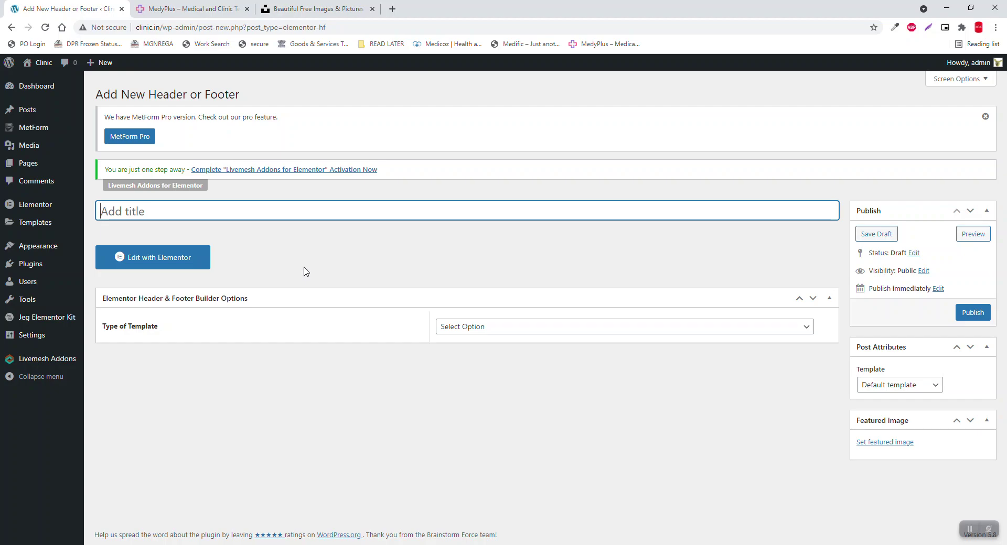
pyautogui.write('Hoader')
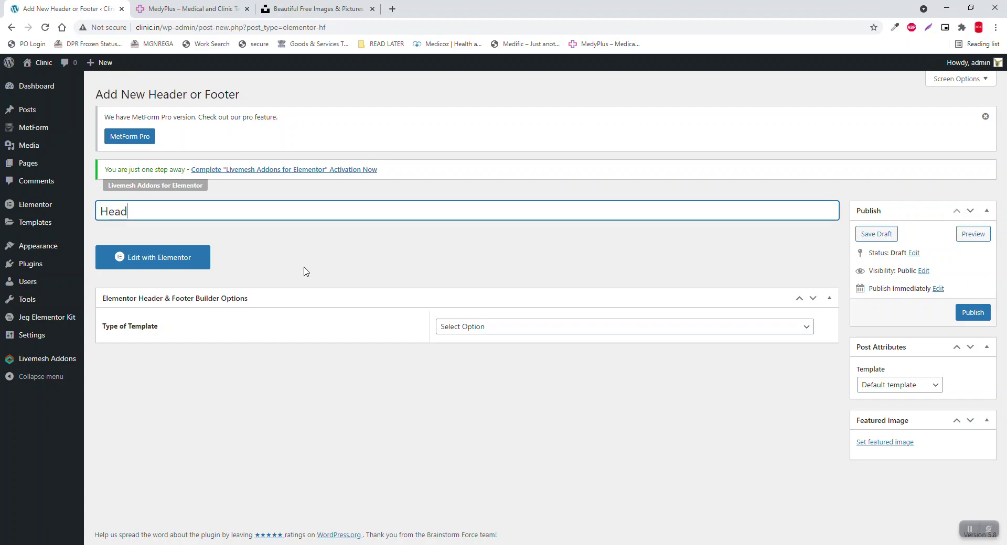
pyautogui.click(476, 327)
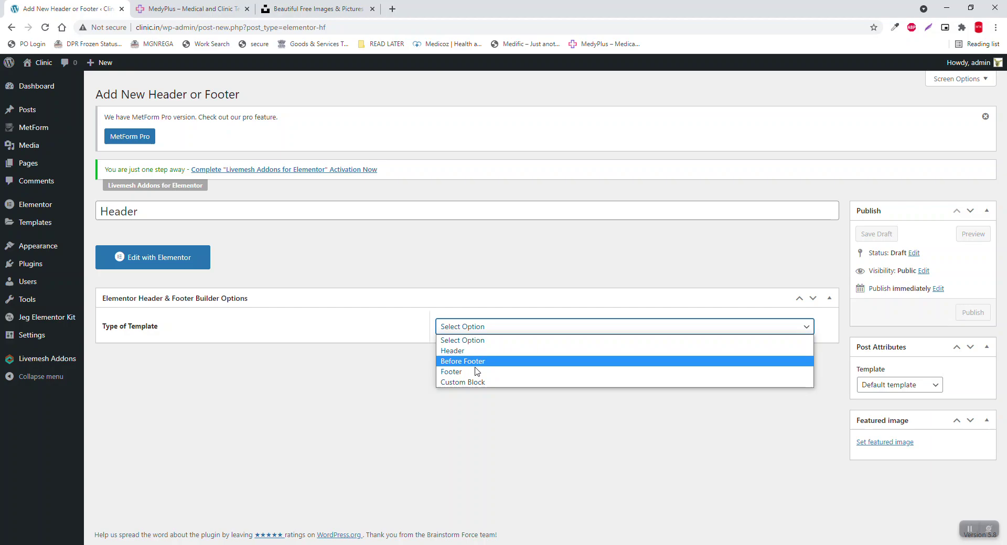
pyautogui.click(496, 350)
pyautogui.click(502, 363)
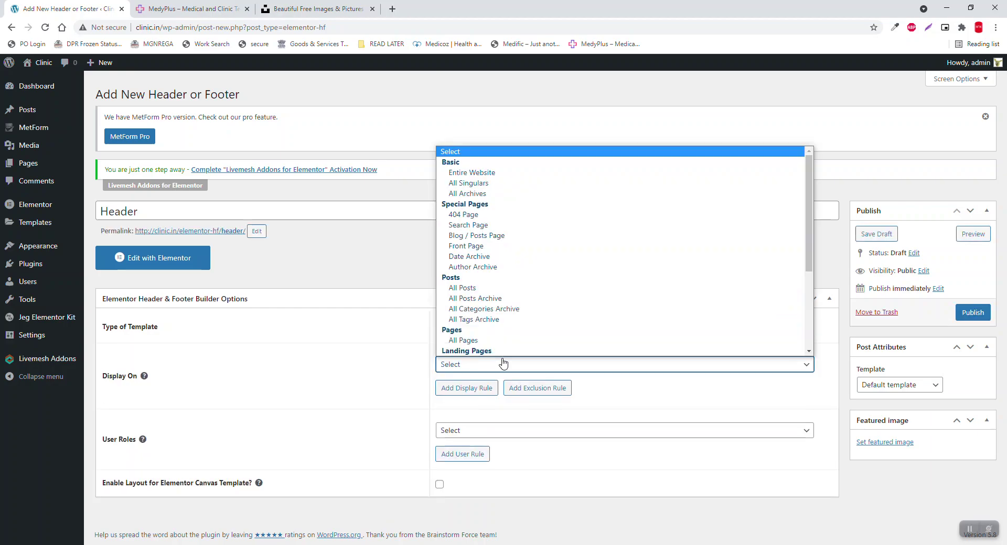
pyautogui.press('Down')
pyautogui.press('Return')
# - Set user roles to All and template to Elementor Canvas, publish, then switch to MedyPlus
pyautogui.click(496, 431)
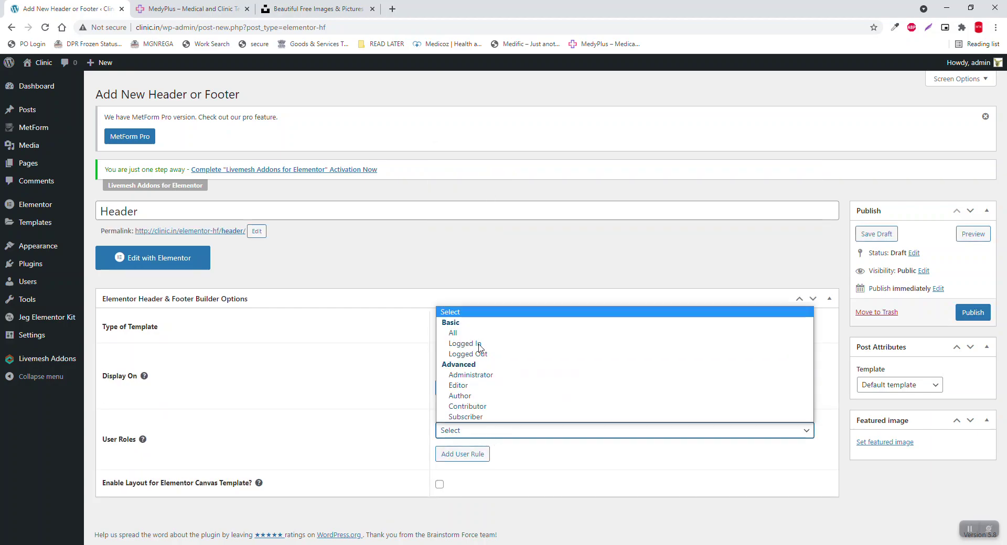
pyautogui.click(481, 331)
pyautogui.click(921, 386)
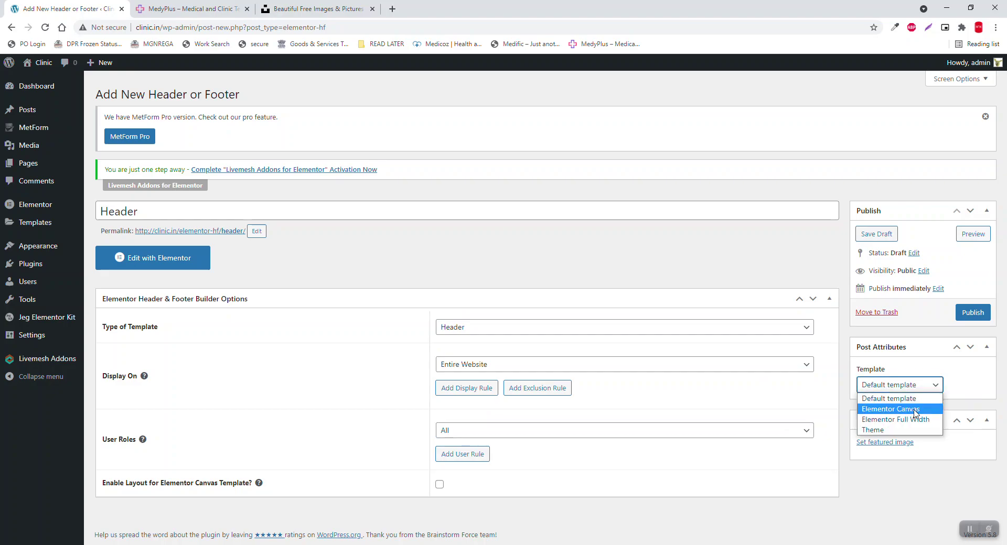
pyautogui.click(892, 409)
pyautogui.click(972, 313)
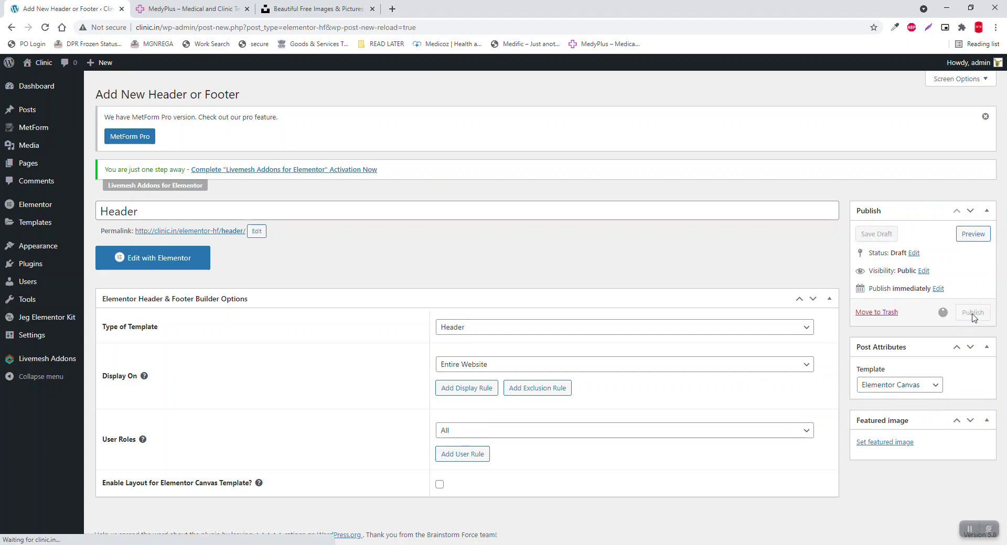
pyautogui.click(190, 8)
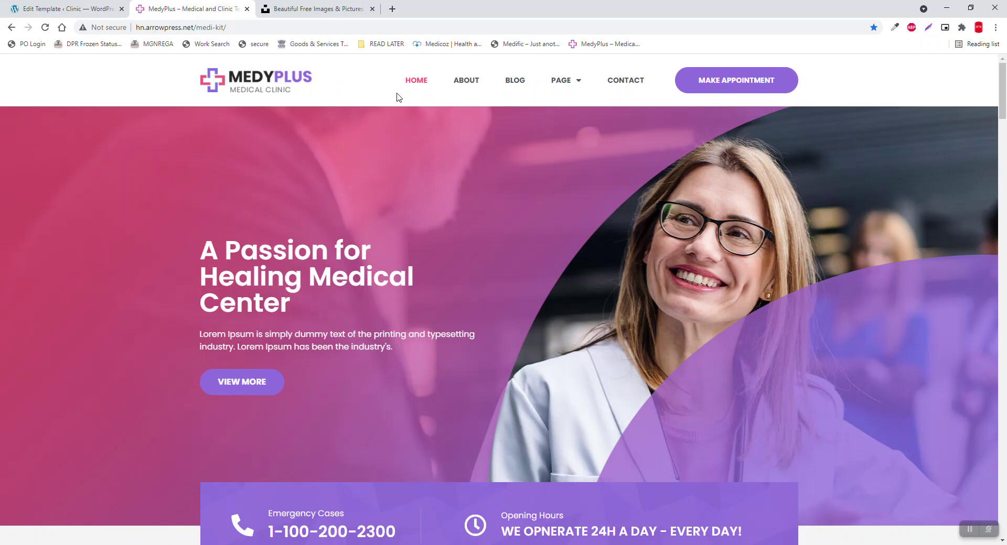
# - From the Header template's edit page, launch it with Edit with Elementor
pyautogui.click(89, 6)
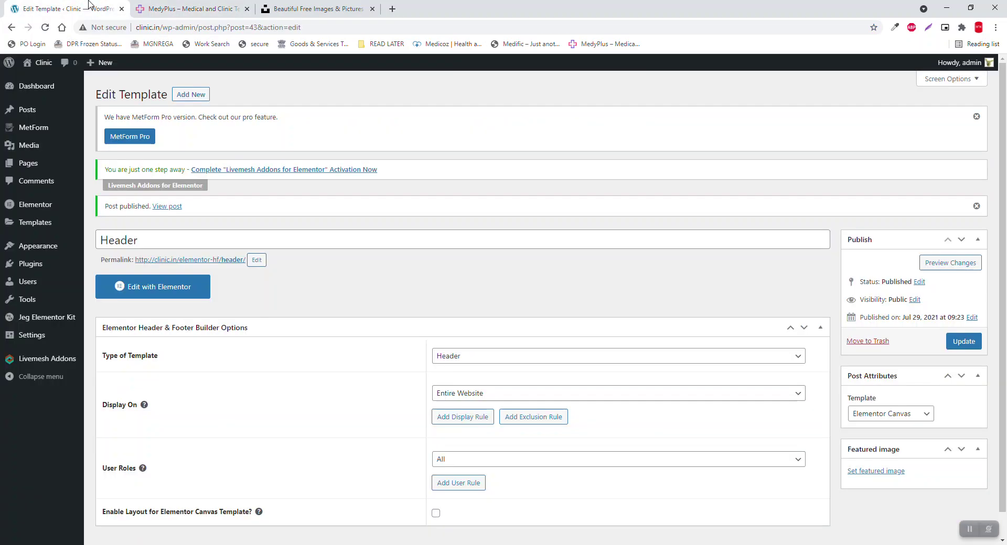
pyautogui.click(169, 286)
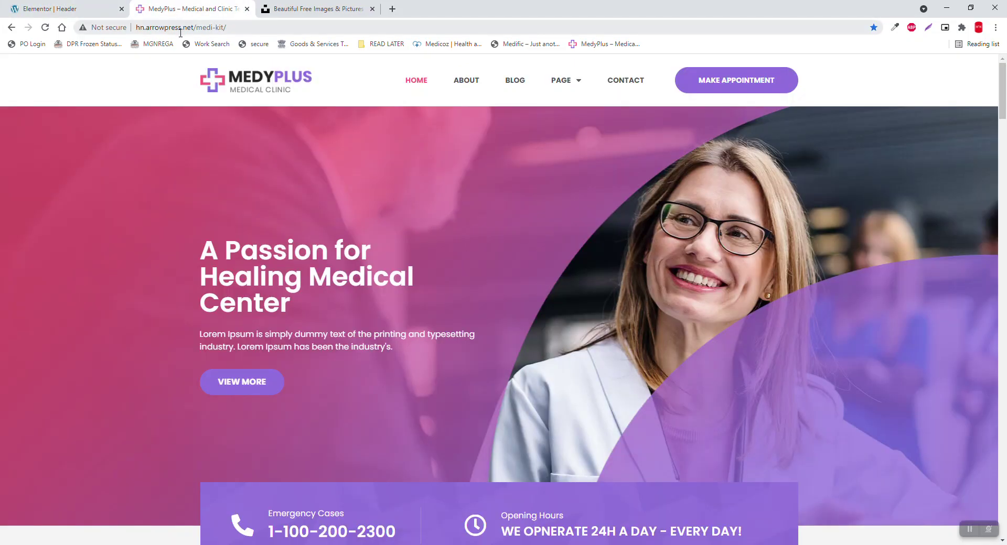
# - Sample the Make Appointment button's pink #FC5C7D with ColorZilla and copy it
pyautogui.click(896, 27)
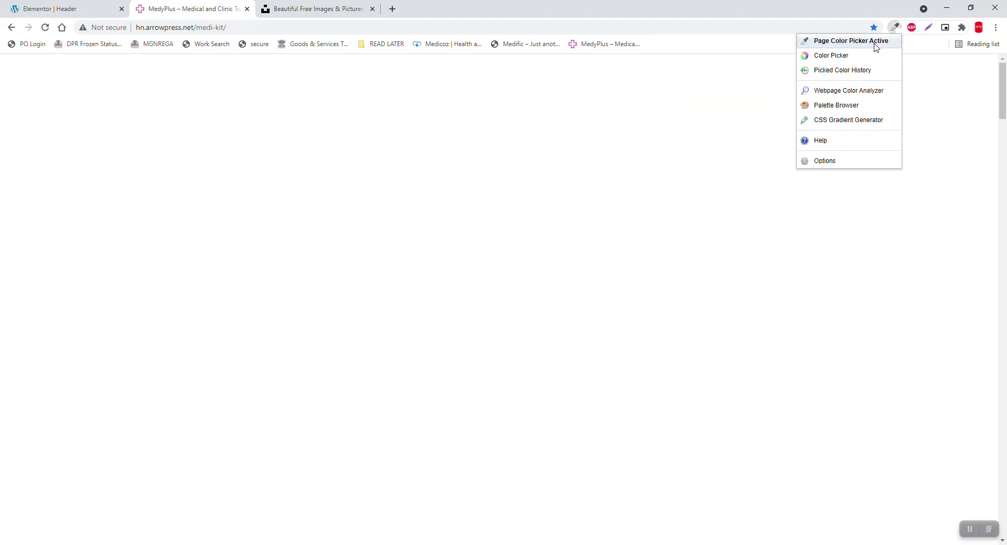
pyautogui.click(871, 42)
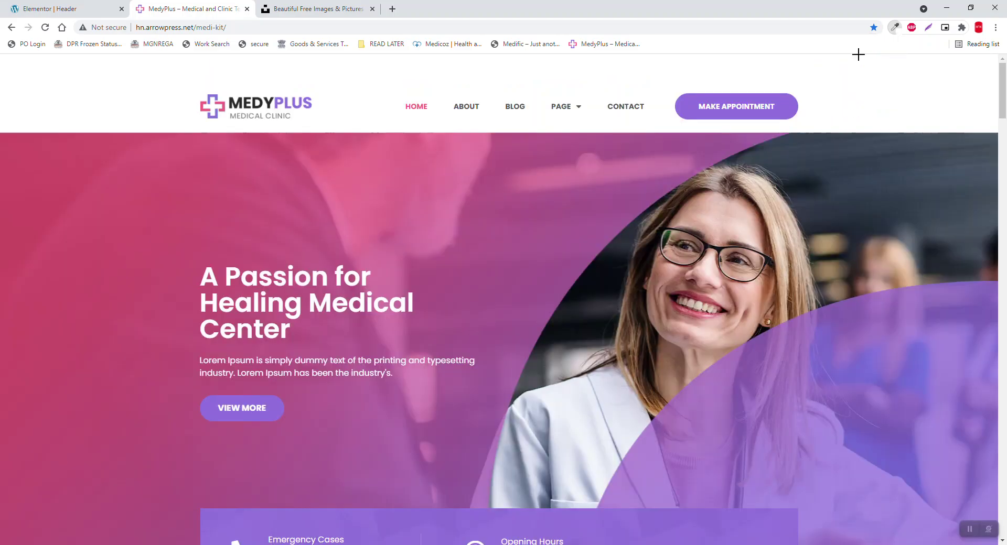
pyautogui.click(710, 95)
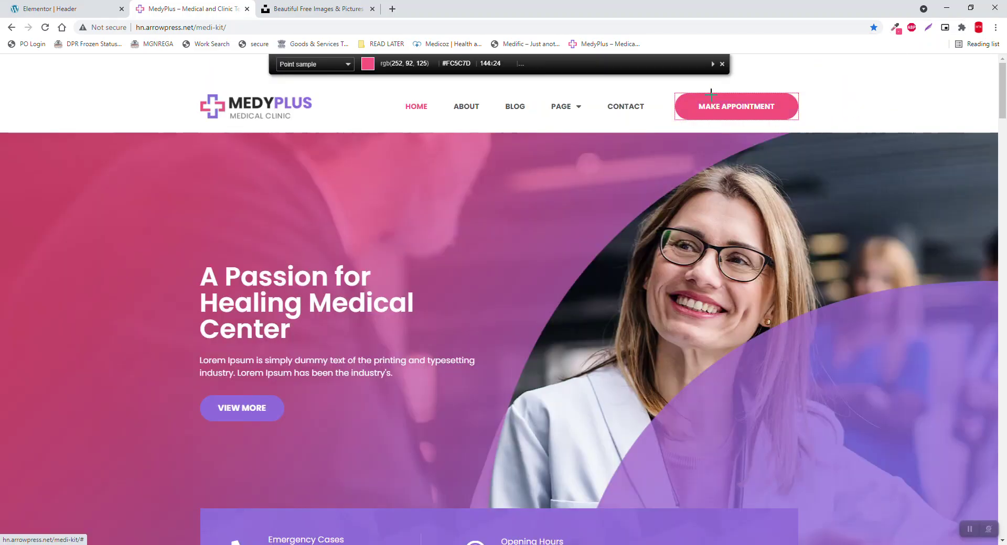
pyautogui.click(710, 95)
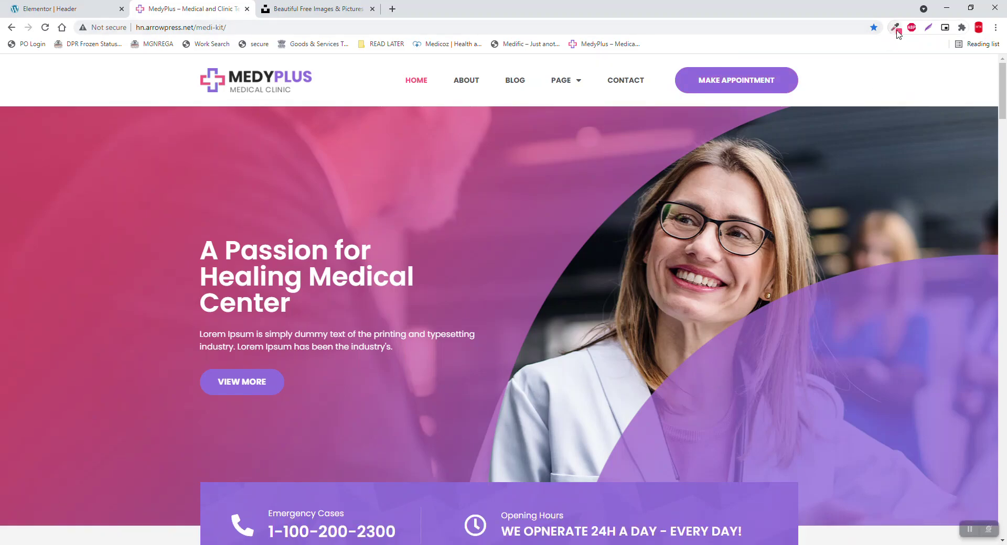
# - Sample the MedyPlus logo's purple #9170DD with ColorZilla and copy it
pyautogui.click(894, 27)
pyautogui.click(883, 42)
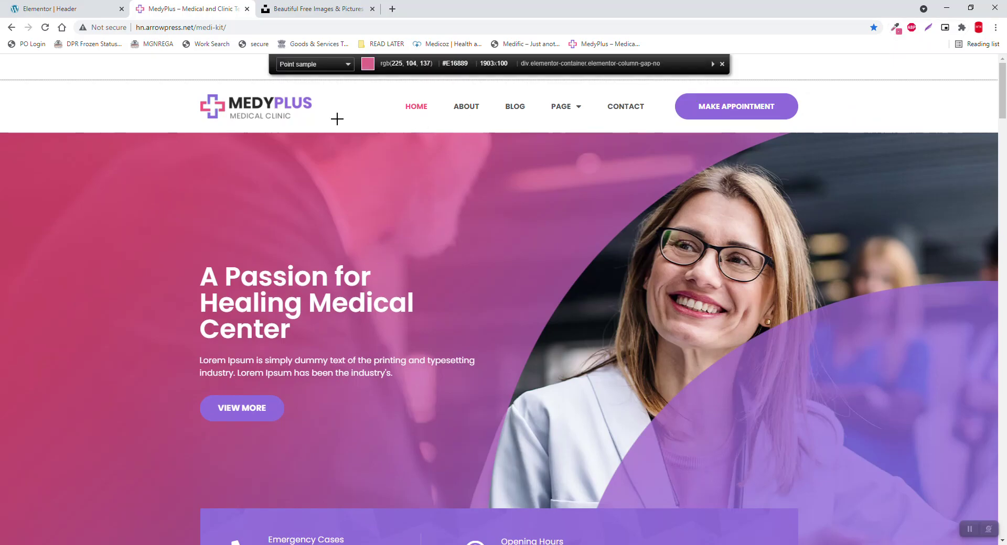
pyautogui.click(299, 102)
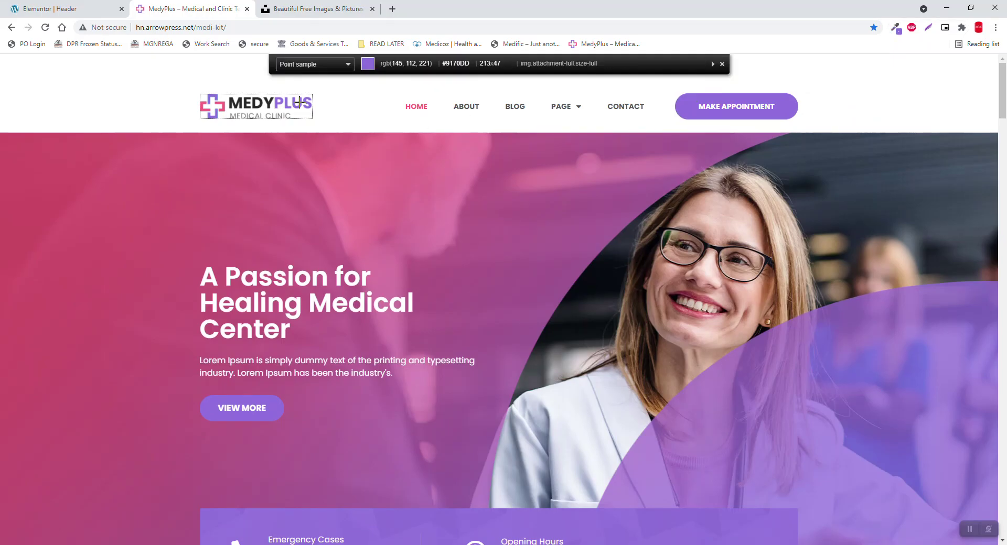
pyautogui.click(298, 102)
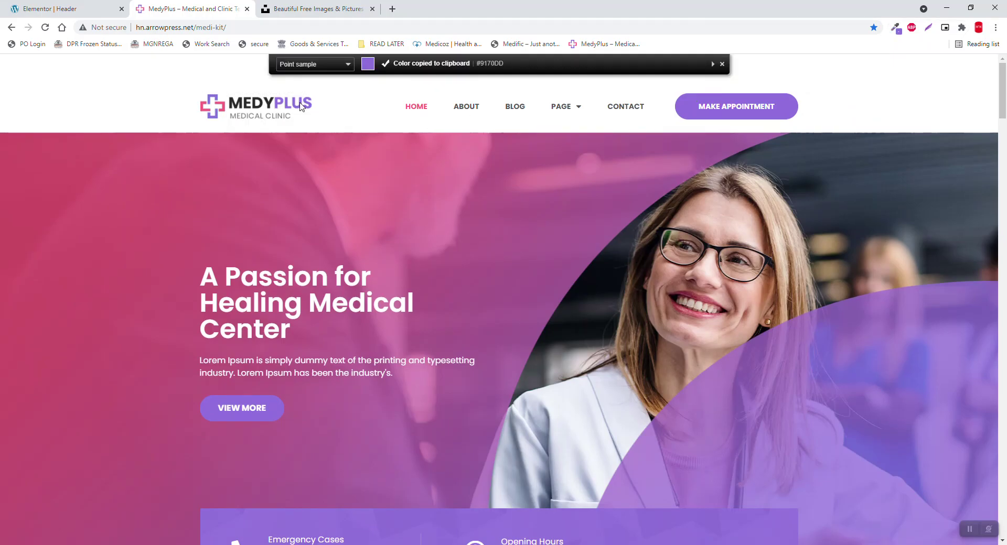
pyautogui.scroll(-1, 966, 255)
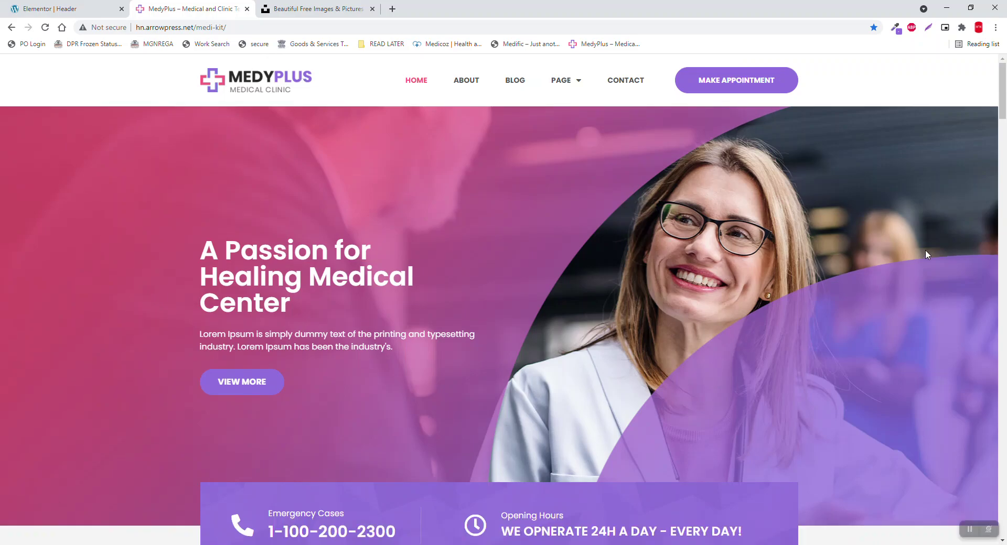
pyautogui.scroll(-3, 487, 189)
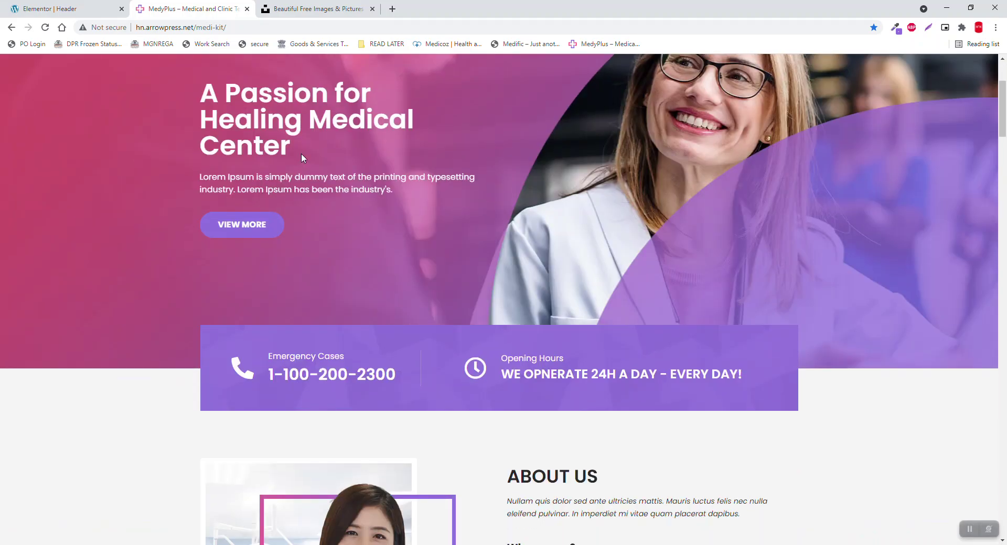
# - In the Header template's Site Settings > Global Colors, set Primary to #9170DD
pyautogui.click(60, 5)
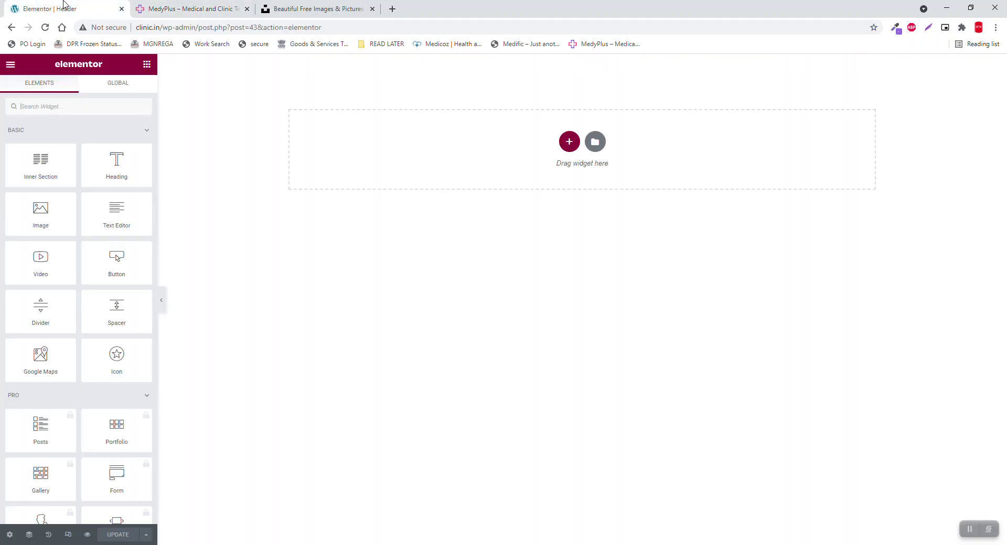
pyautogui.click(12, 67)
pyautogui.click(55, 117)
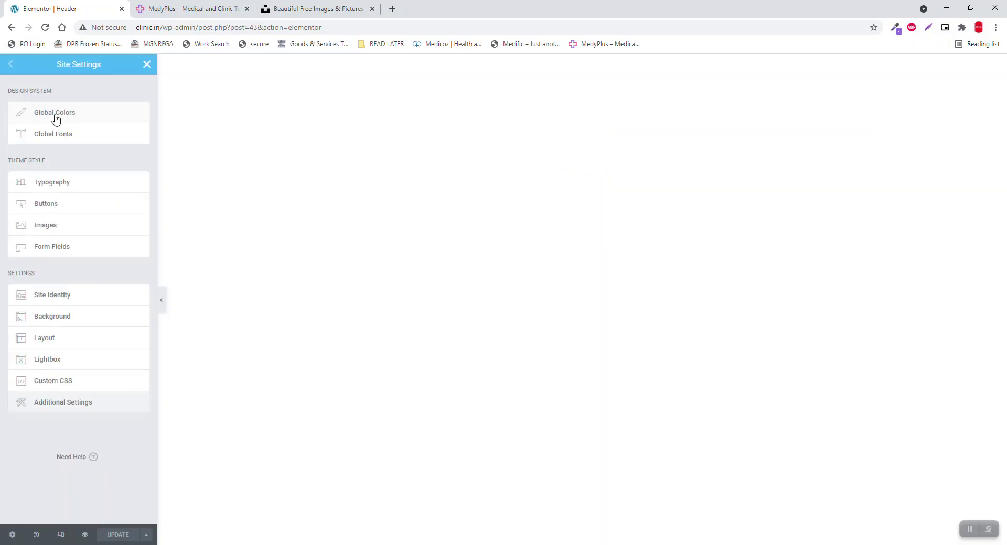
pyautogui.click(57, 115)
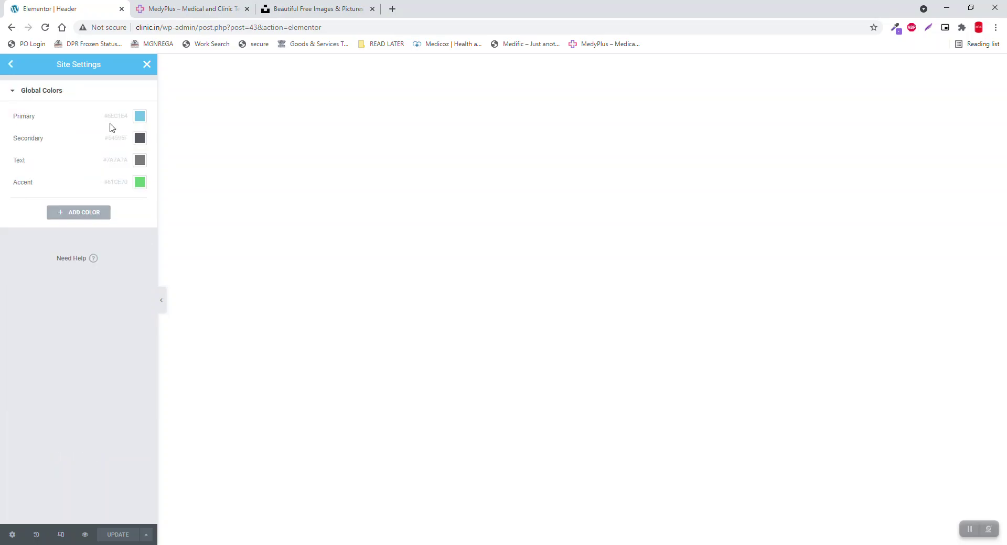
pyautogui.click(139, 117)
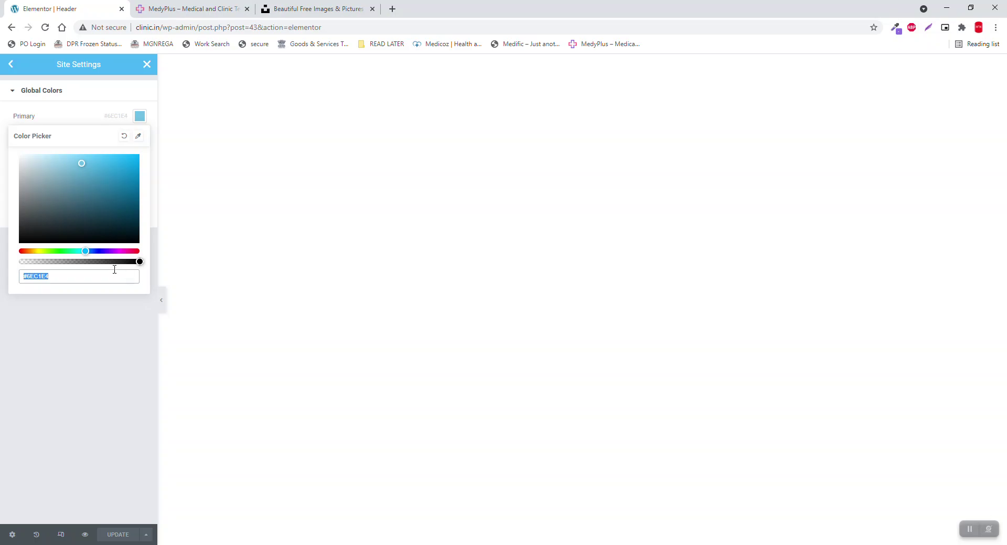
pyautogui.hotkey('ctrl', 'v')
pyautogui.click(105, 366)
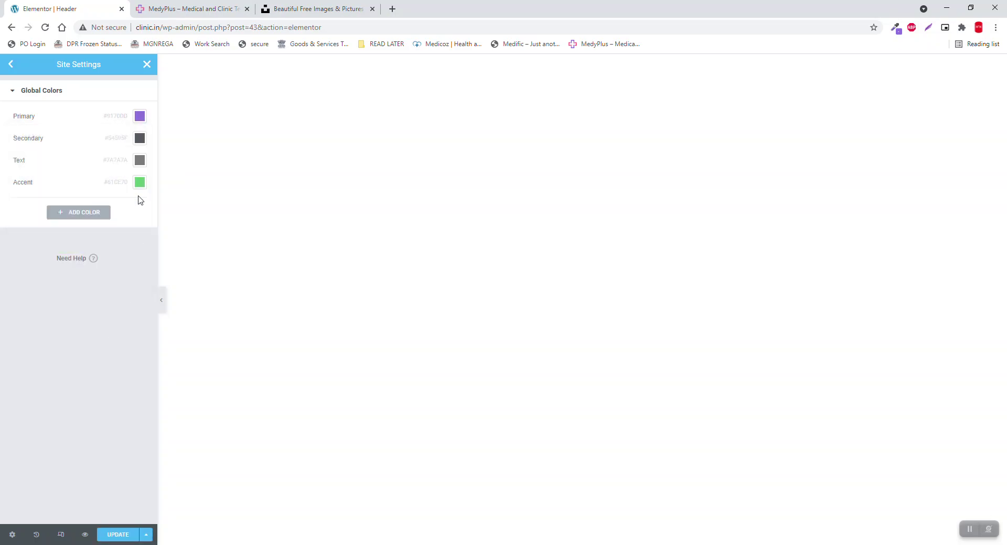
# - Set the Accent global colour to the sampled pink #FC5C7D from ColorZilla's history
pyautogui.click(140, 182)
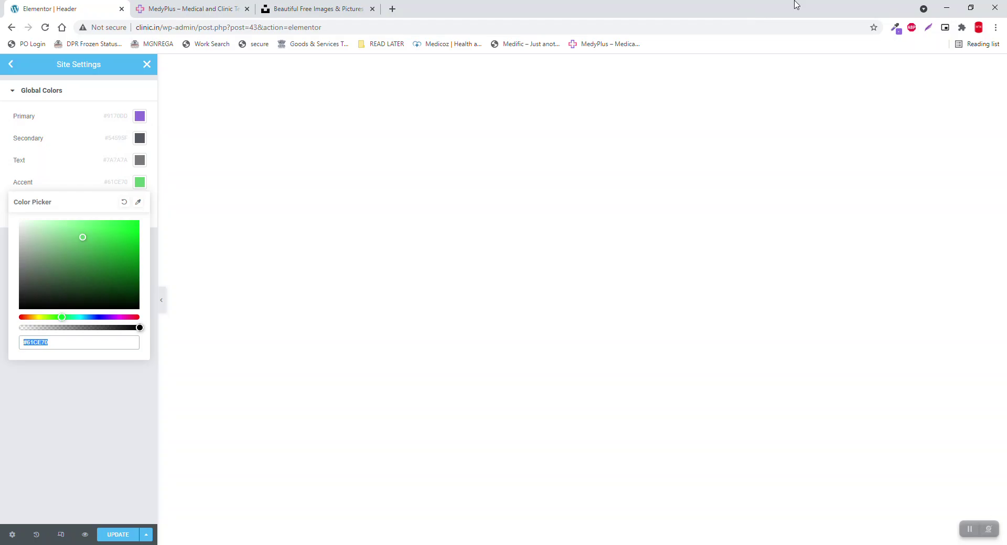
pyautogui.click(898, 29)
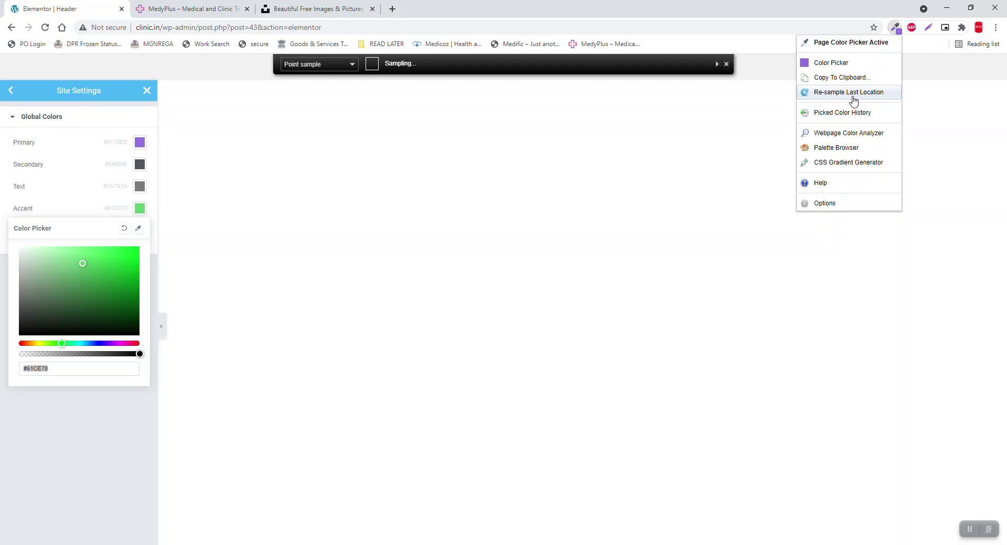
pyautogui.click(849, 113)
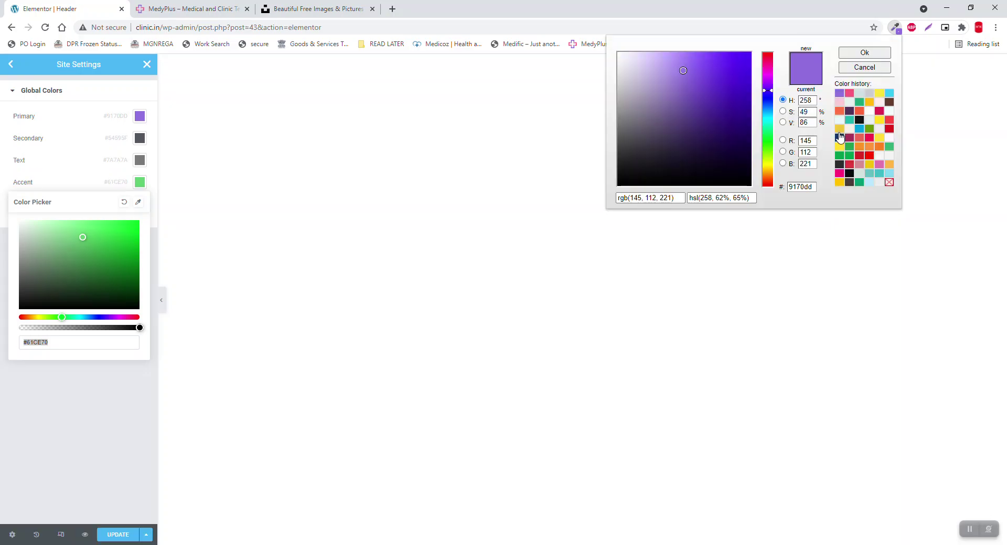
pyautogui.click(848, 93)
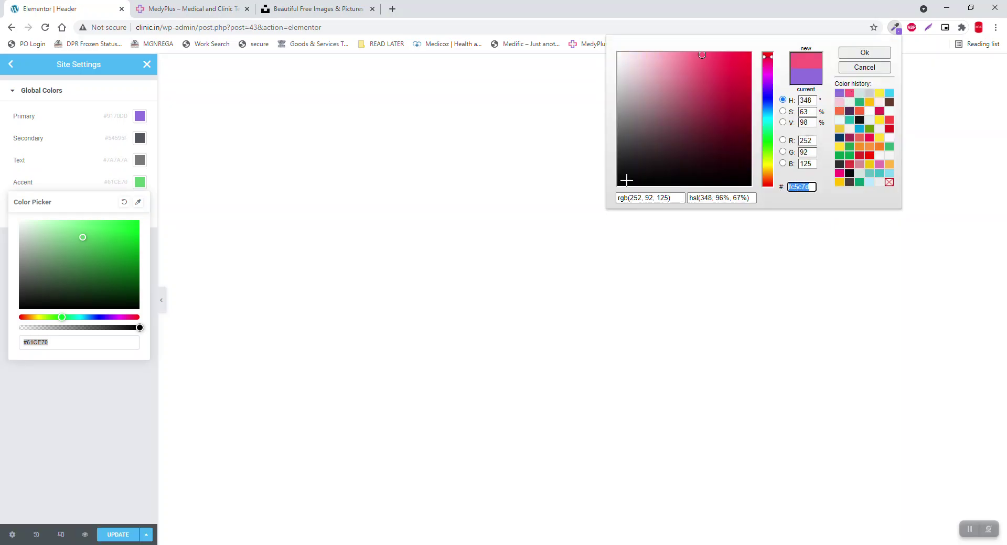
pyautogui.click(62, 340)
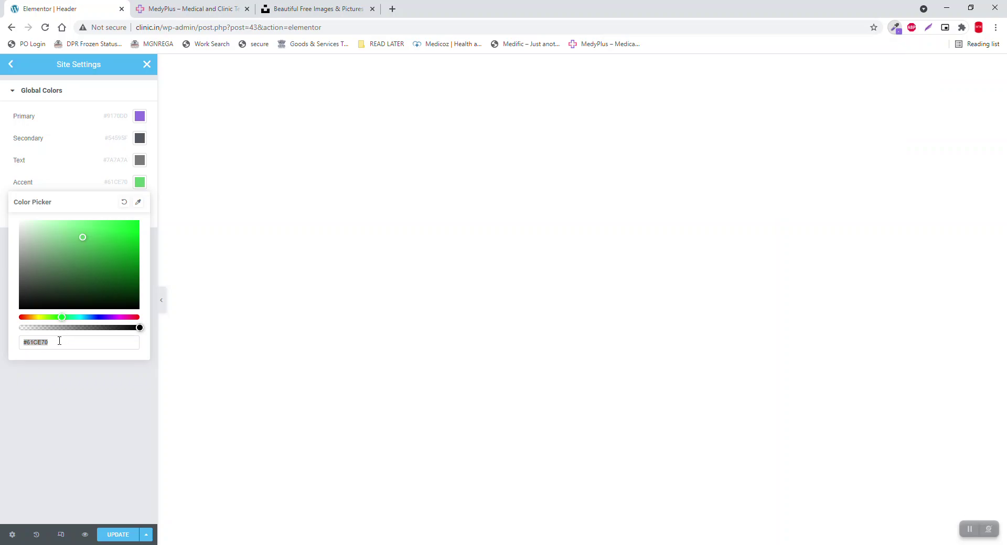
pyautogui.hotkey('ctrl', 'v')
pyautogui.click(68, 394)
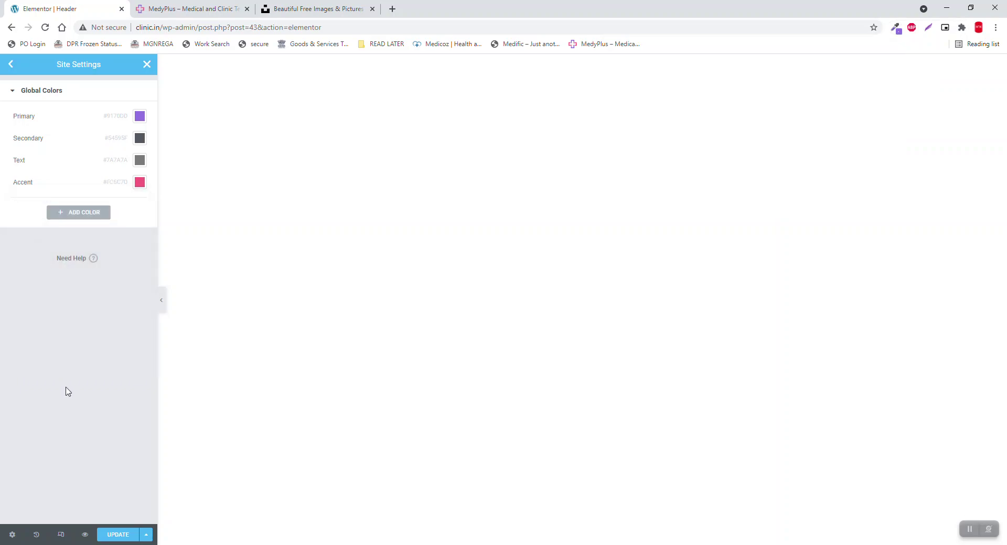
# - Darken Secondary to #27282A and Text to #4F4D4D
pyautogui.click(139, 137)
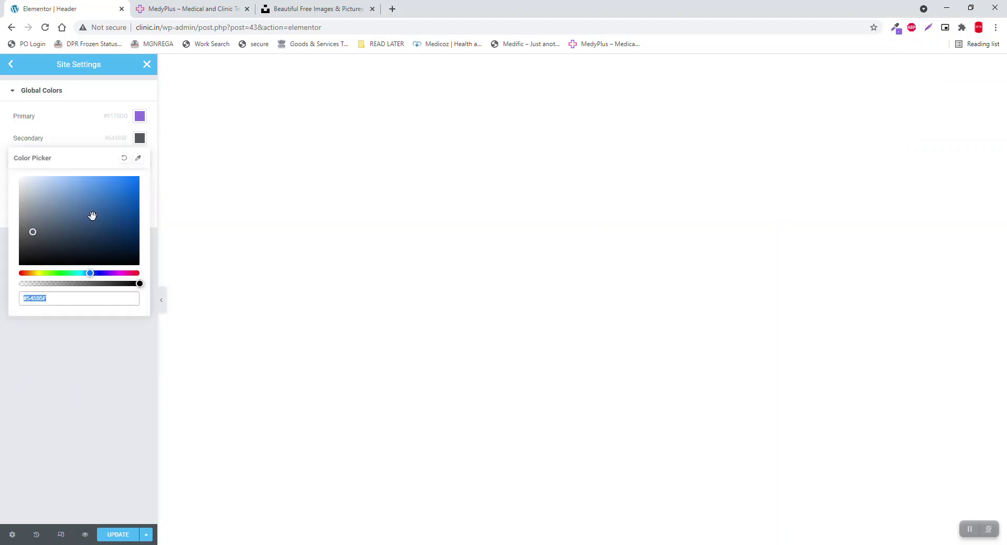
pyautogui.moveTo(60, 259); pyautogui.dragTo(29, 251)
pyautogui.click(53, 356)
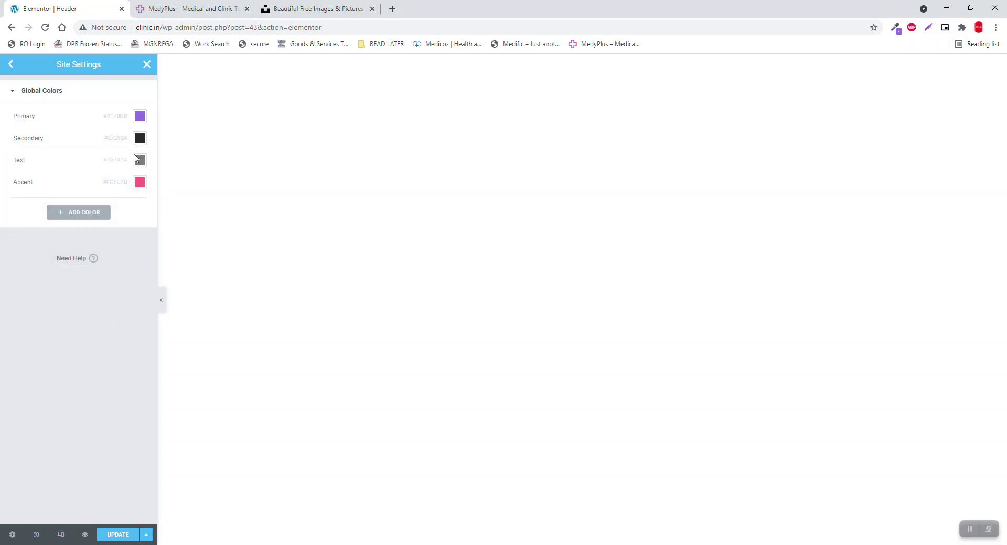
pyautogui.click(140, 160)
pyautogui.click(27, 259)
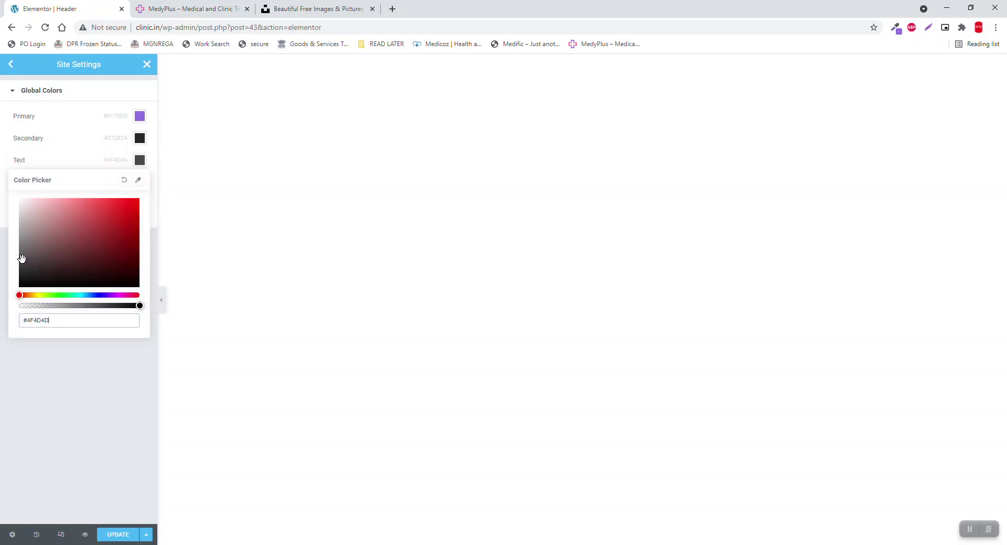
pyautogui.click(63, 376)
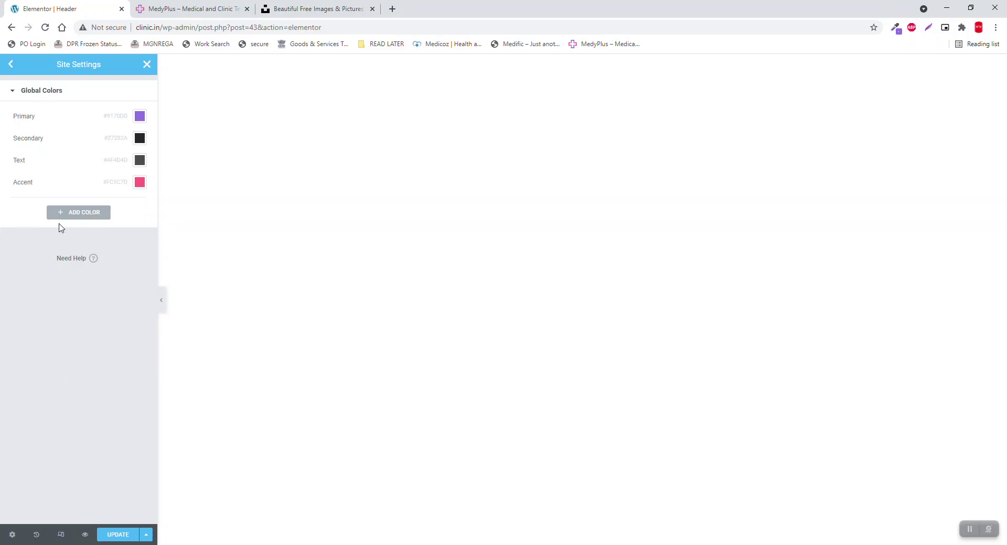
# - Add a new global colour set to the orange-red fc643b from ColorZilla's history
pyautogui.click(91, 213)
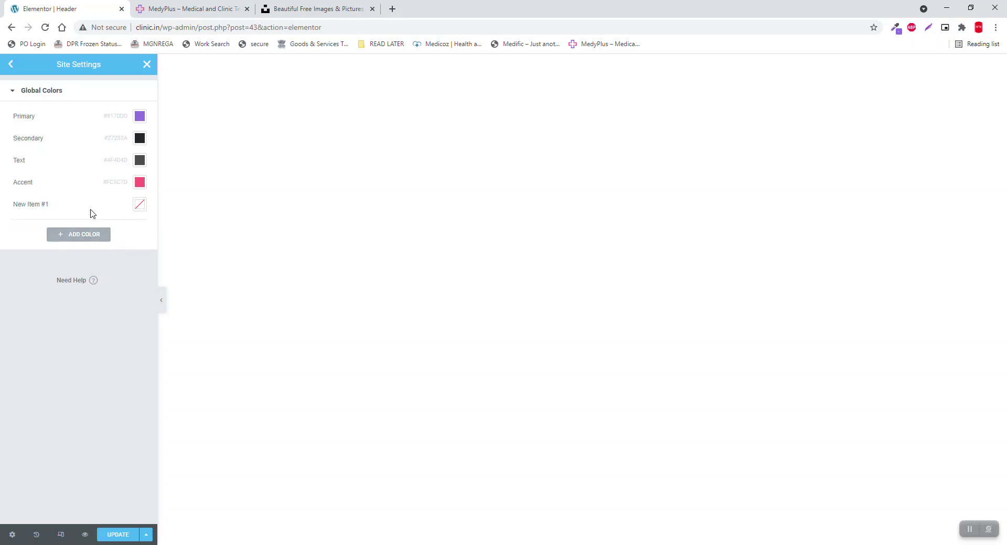
pyautogui.click(895, 30)
pyautogui.click(855, 113)
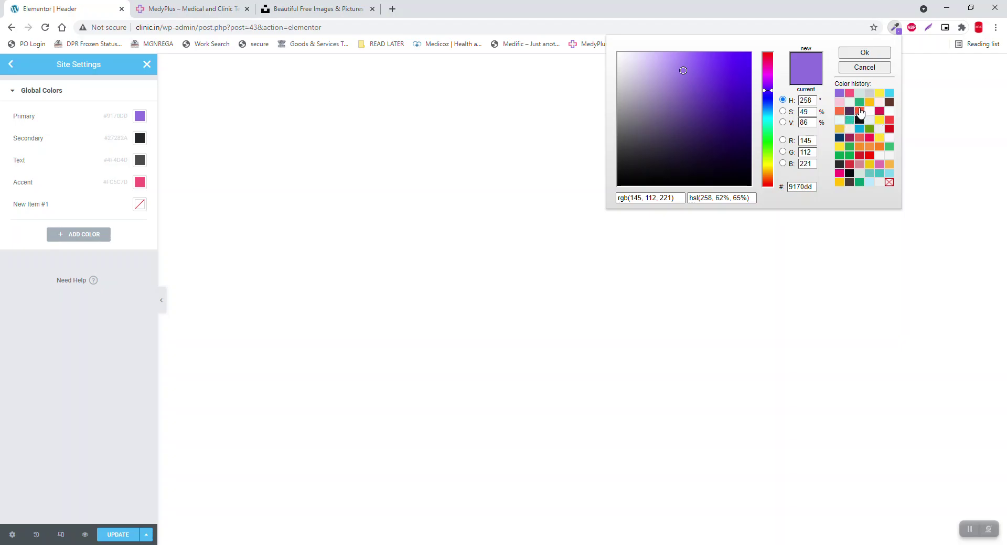
pyautogui.click(859, 111)
pyautogui.click(813, 184)
pyautogui.hotkey('ctrl', 'c')
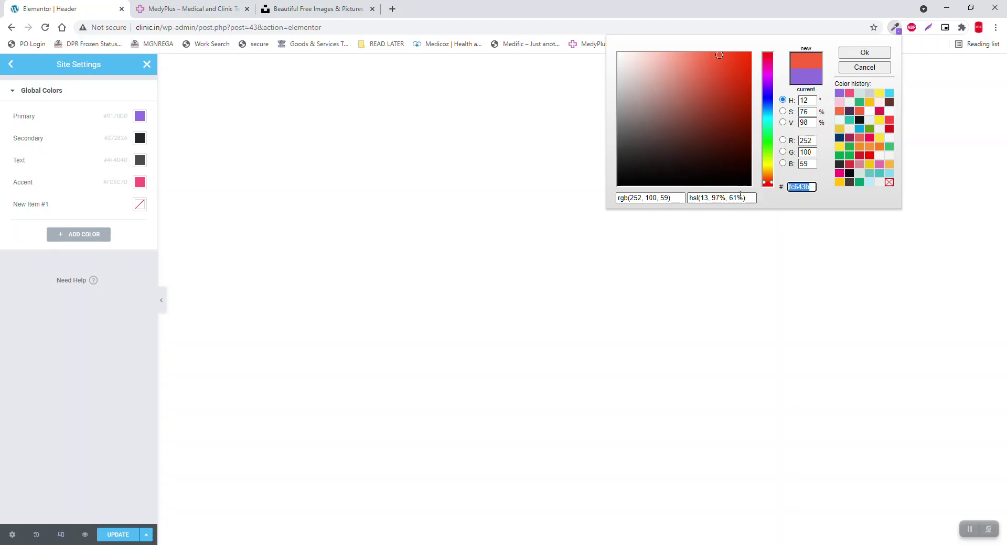
pyautogui.click(140, 208)
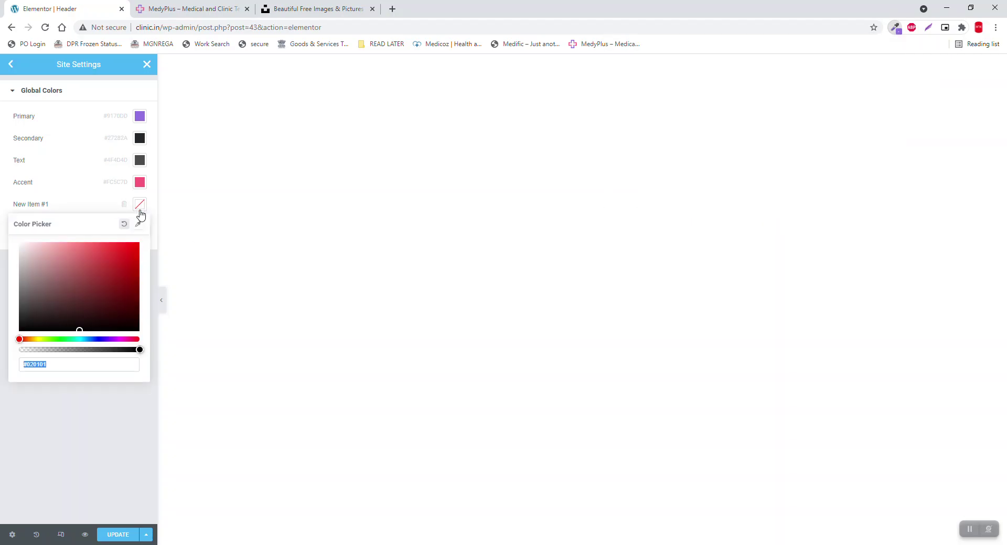
pyautogui.hotkey('ctrl', 'v')
pyautogui.click(84, 414)
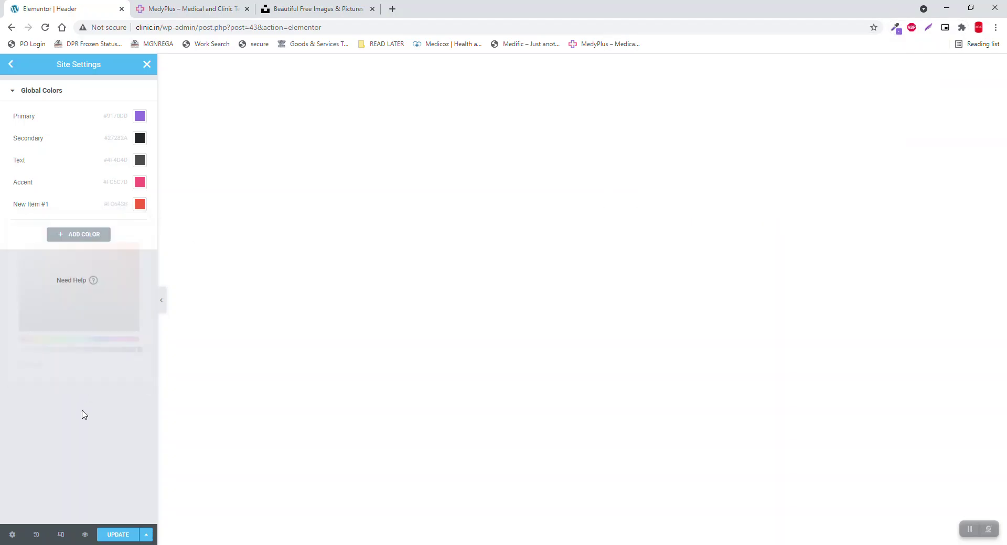
# - Rename New Item #1 to 'Button' and update the site settings
pyautogui.doubleClick(35, 205)
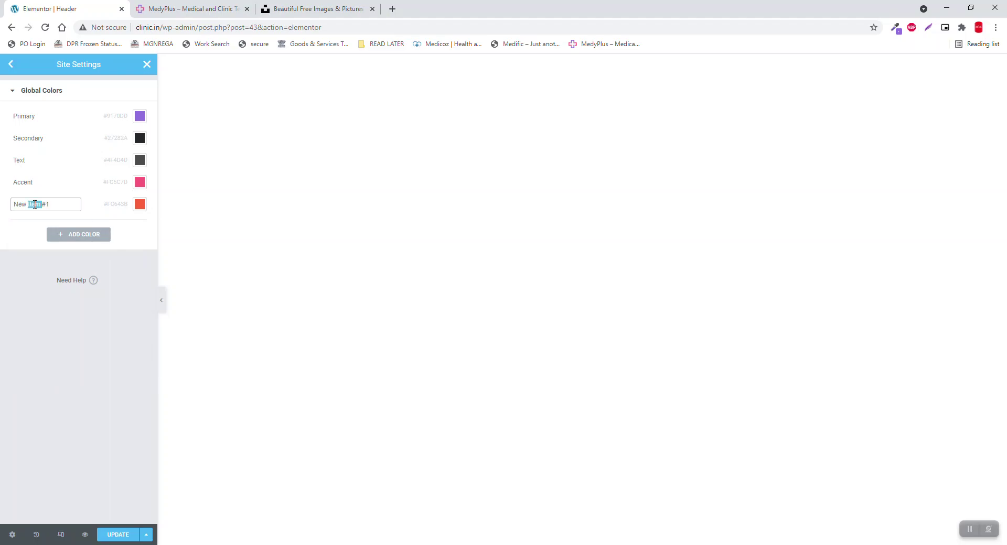
pyautogui.moveTo(56, 205); pyautogui.dragTo(1, 209)
pyautogui.write('b')
pyautogui.click(136, 427)
pyautogui.click(122, 536)
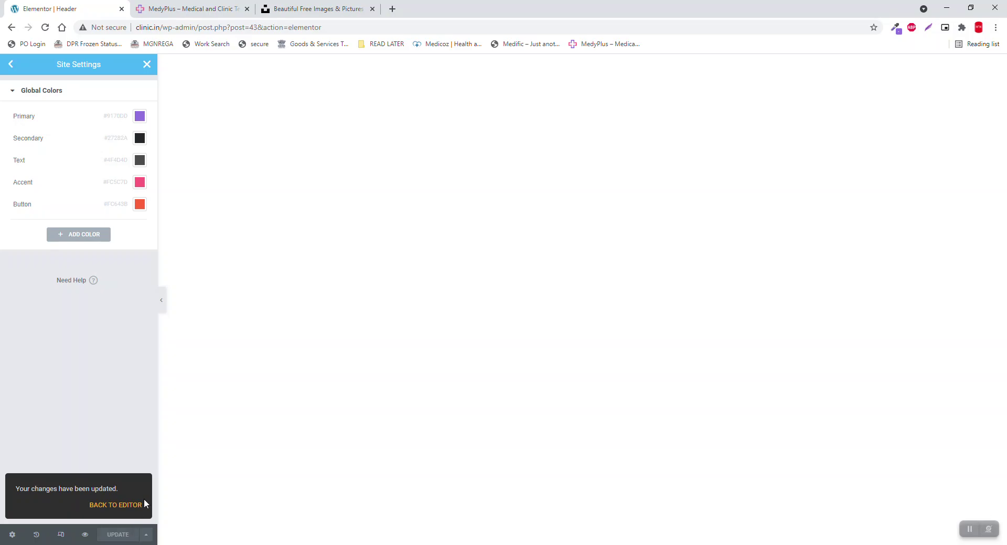
# - Add a narrow-plus-wide two-column section to the header, vertically aligned Middle
pyautogui.click(119, 506)
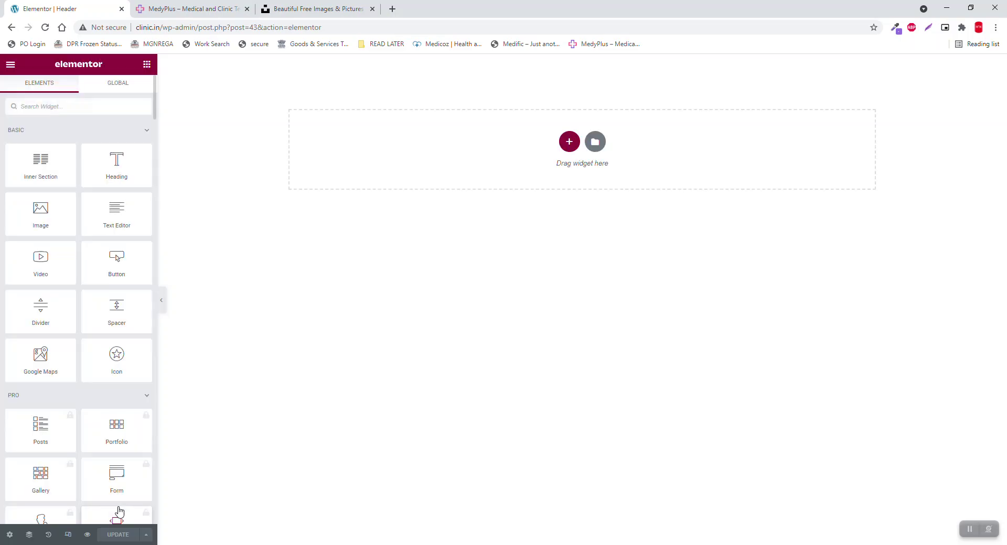
pyautogui.click(570, 141)
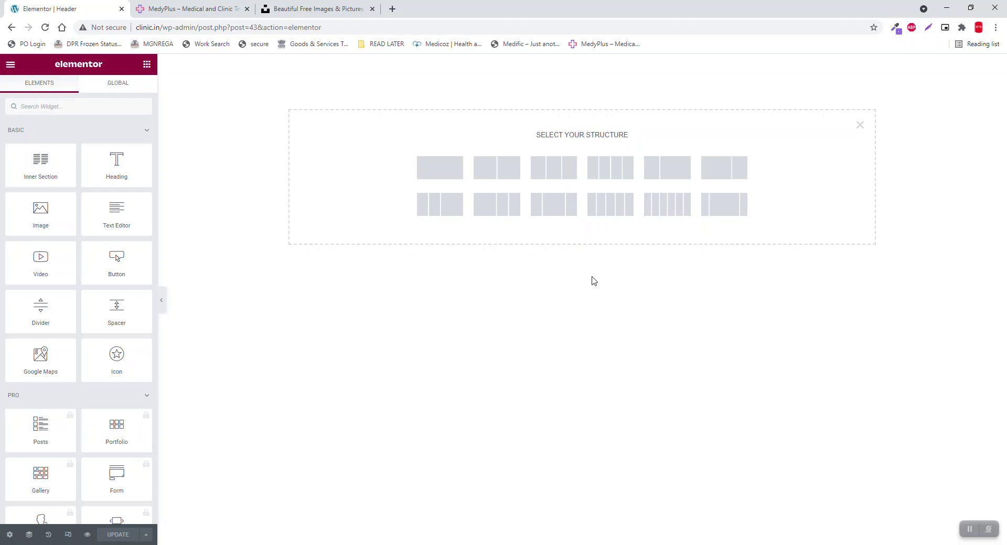
pyautogui.click(656, 177)
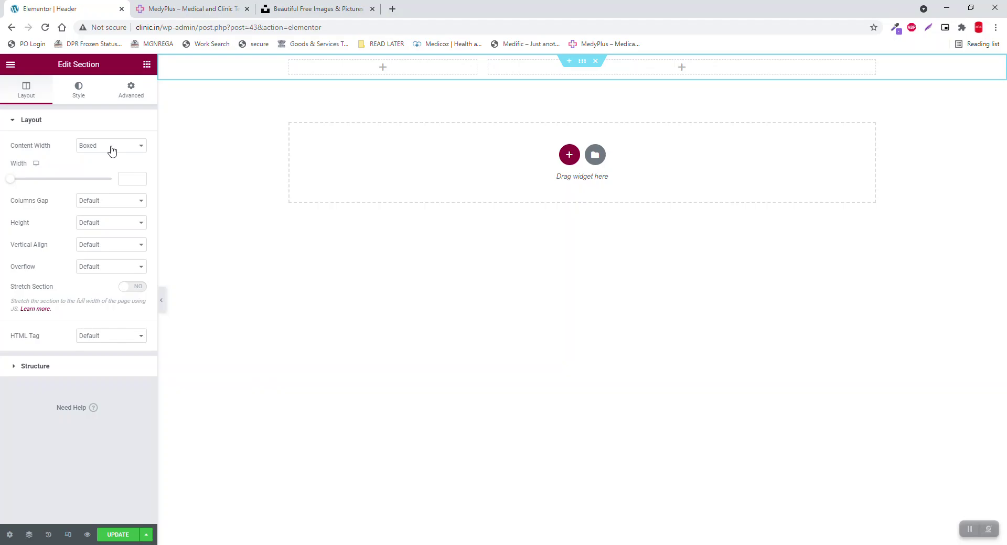
pyautogui.click(90, 245)
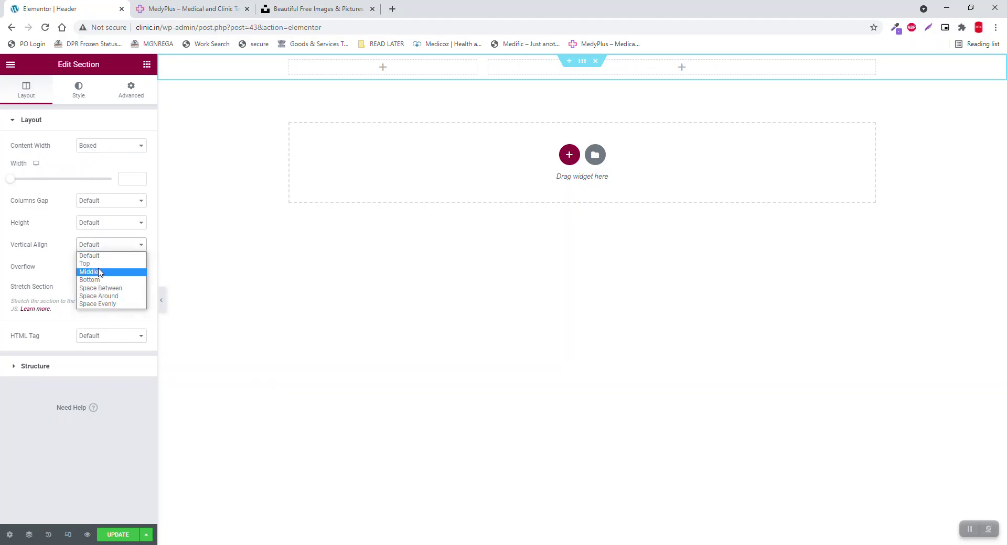
pyautogui.click(99, 272)
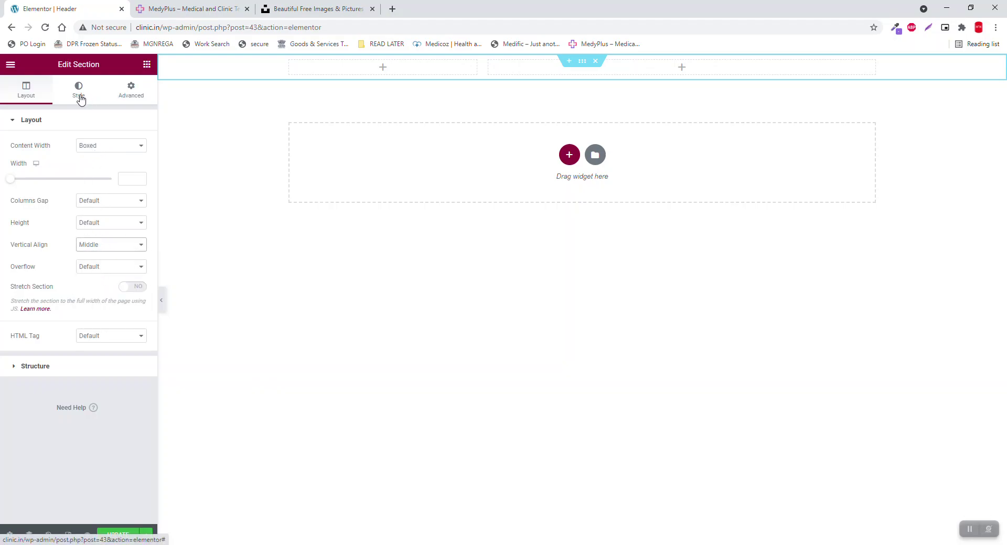
# - Unlink the section padding and set top and bottom to 15
pyautogui.click(127, 94)
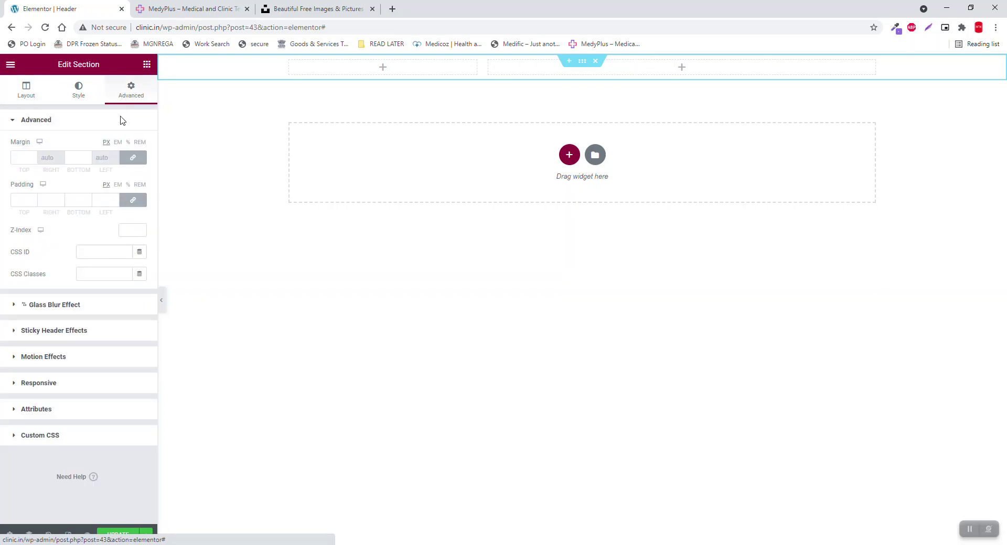
pyautogui.click(133, 199)
pyautogui.click(24, 199)
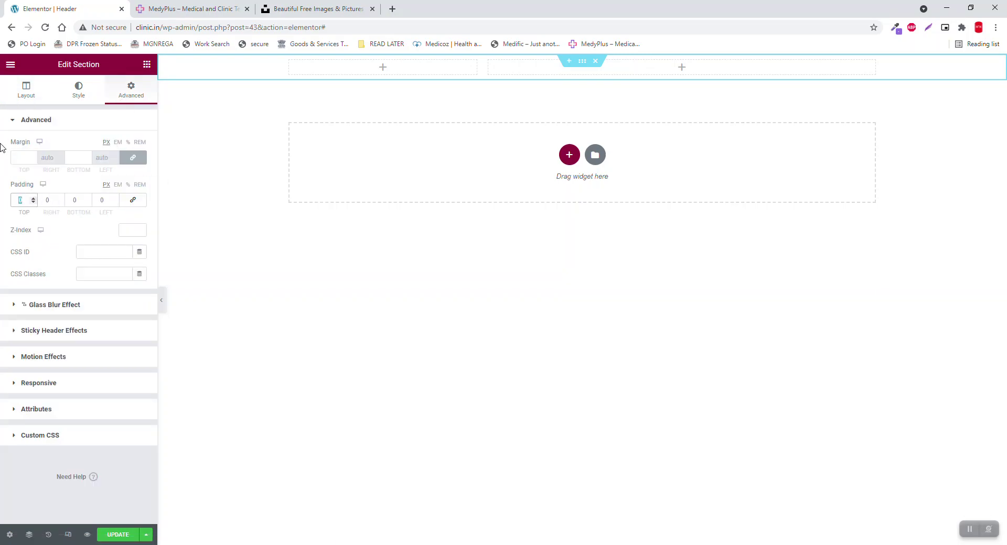
pyautogui.write('15')
pyautogui.press('Tab')
pyautogui.press('Tab')
pyautogui.write('15')
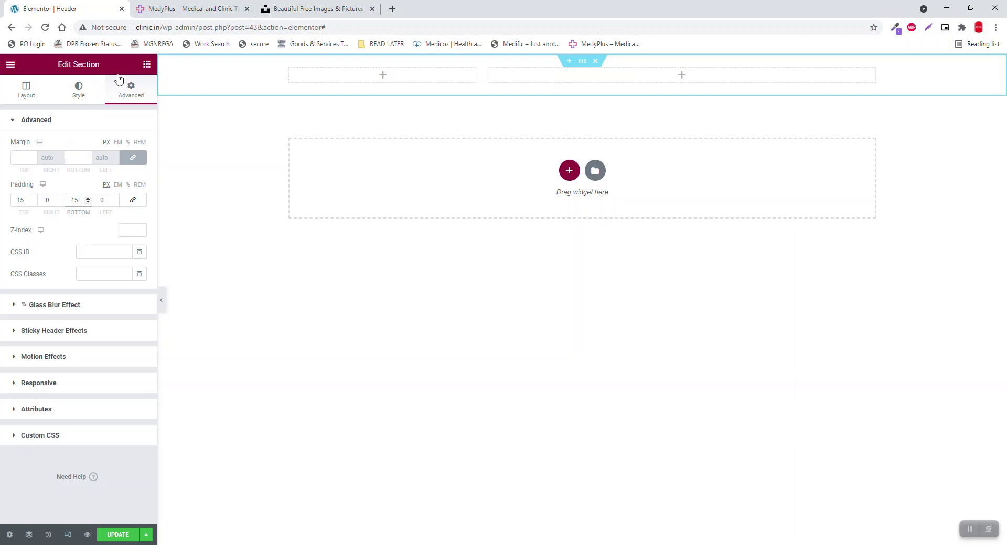
pyautogui.click(147, 64)
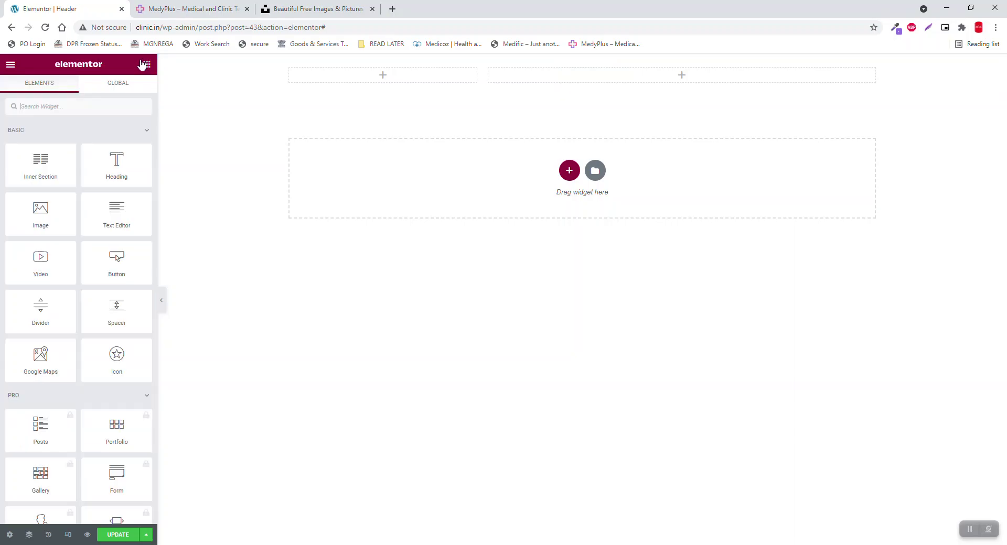
# - Search 'site' and add the Site Title widget to the left column
pyautogui.click(89, 106)
pyautogui.write('site')
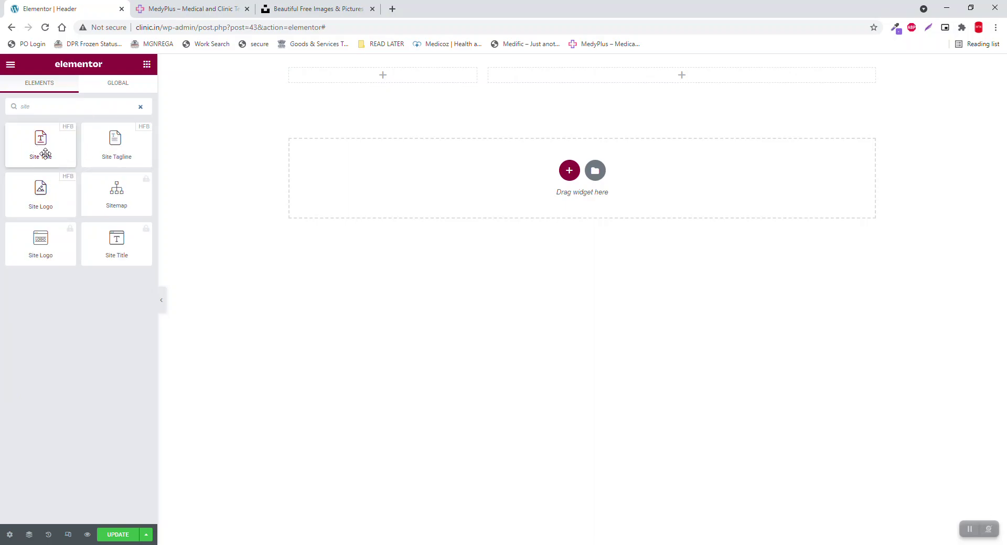
pyautogui.moveTo(45, 153); pyautogui.dragTo(409, 90)
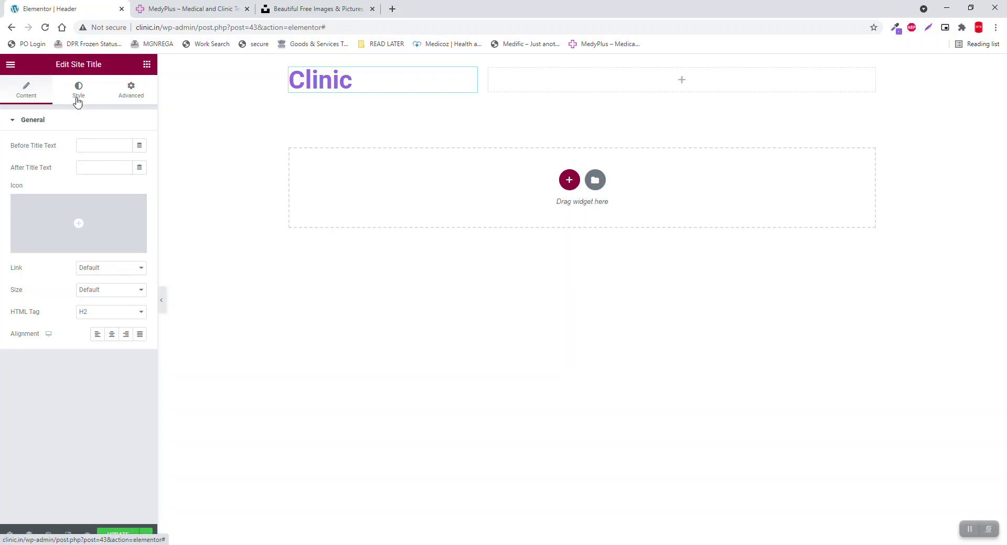
# - Style the Clinic title's typography as Italic in the Rochester font
pyautogui.click(78, 100)
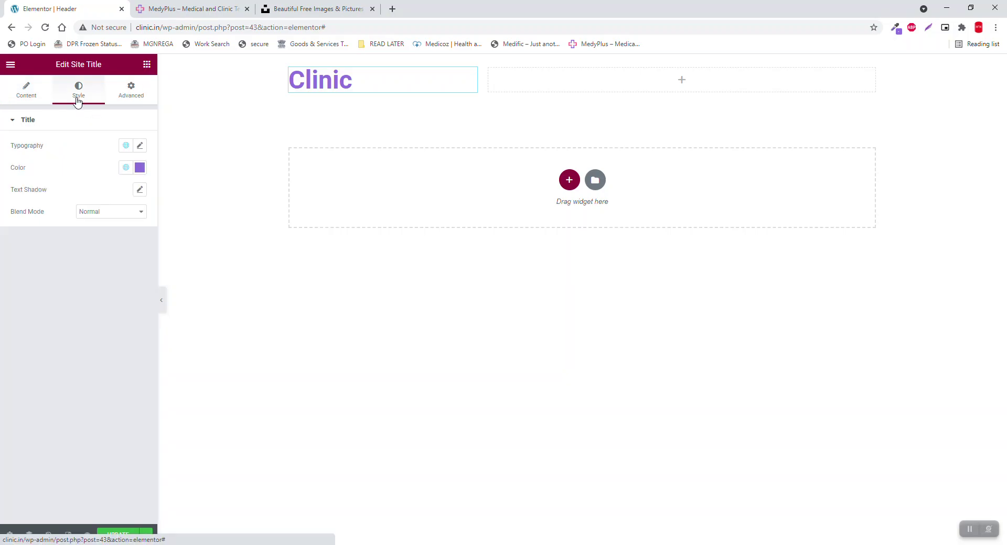
pyautogui.click(140, 190)
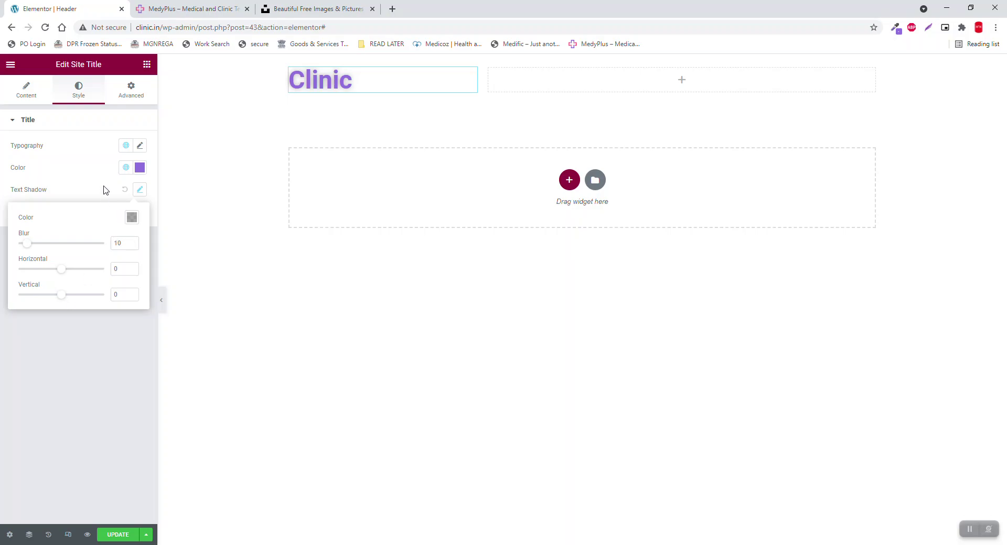
pyautogui.click(139, 190)
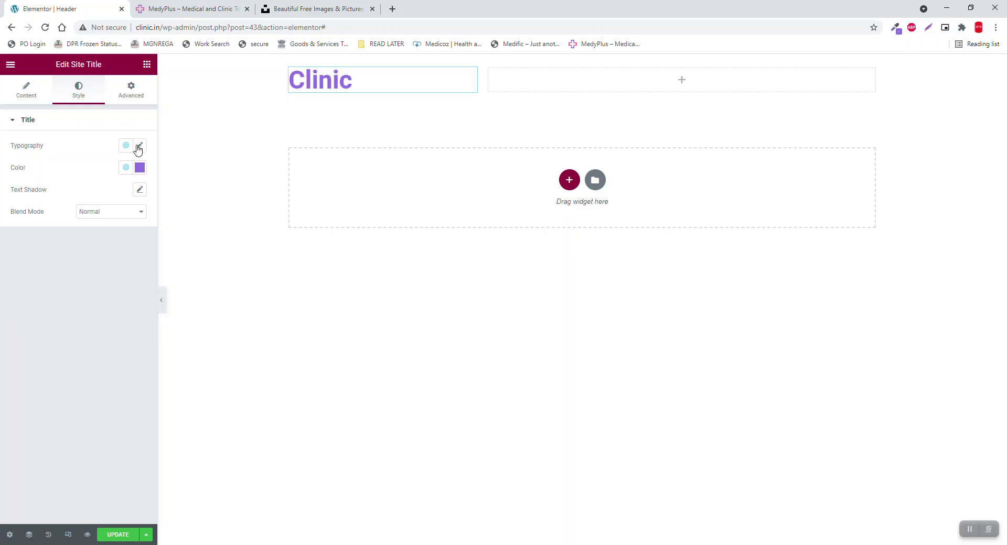
pyautogui.click(140, 146)
pyautogui.click(106, 294)
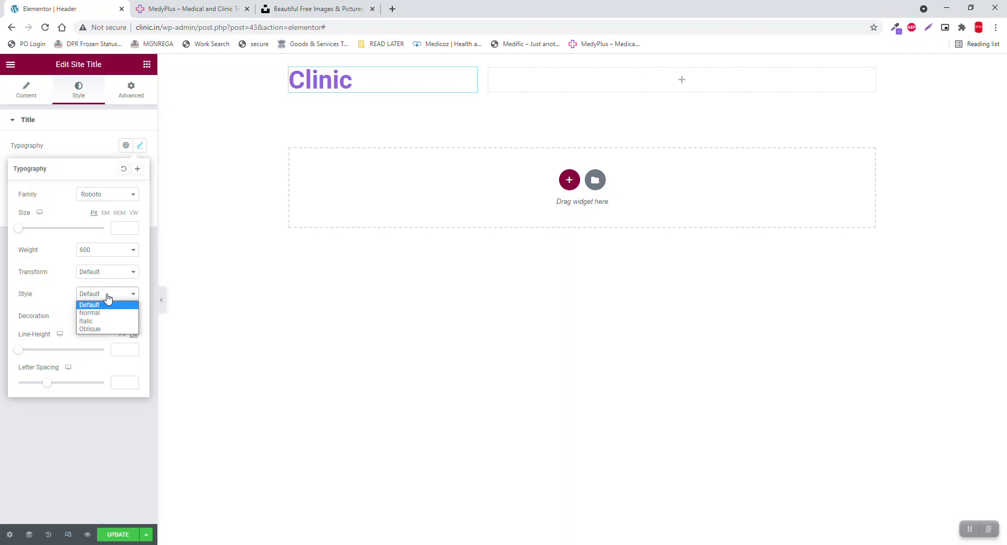
pyautogui.click(100, 321)
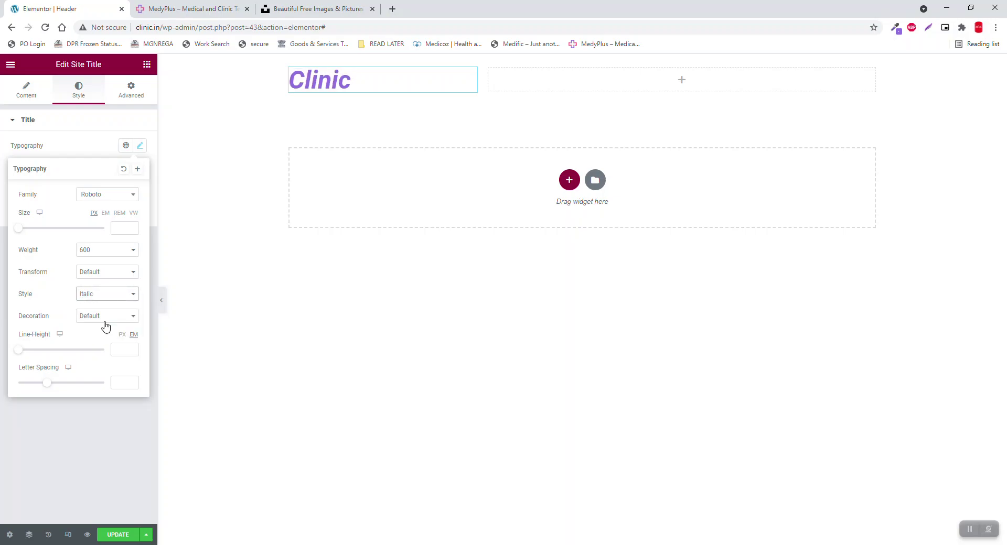
pyautogui.click(104, 200)
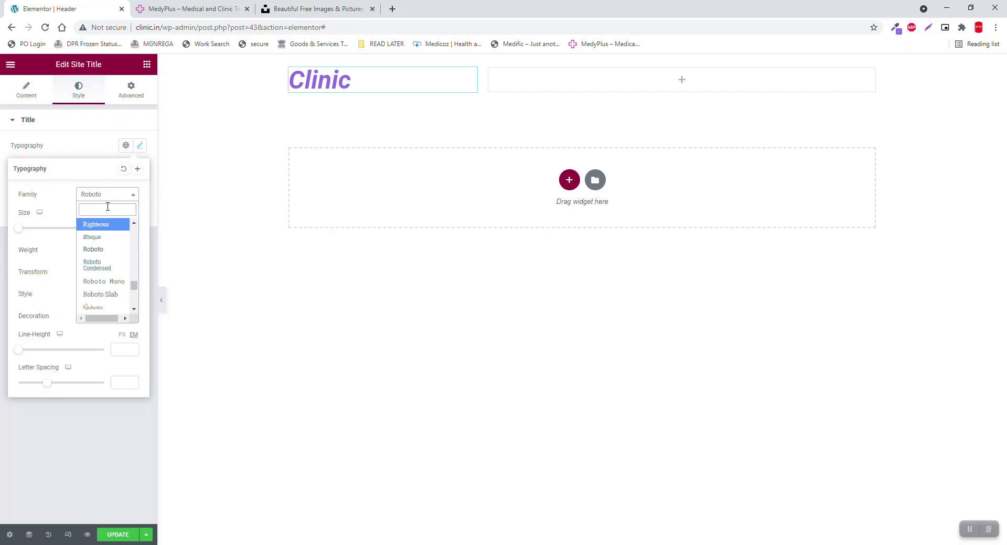
pyautogui.click(97, 308)
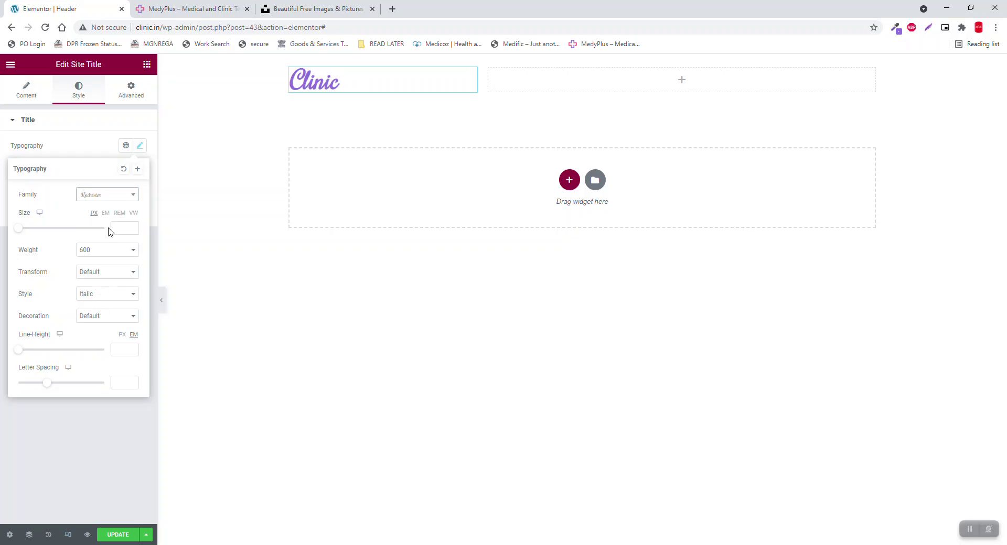
pyautogui.click(83, 441)
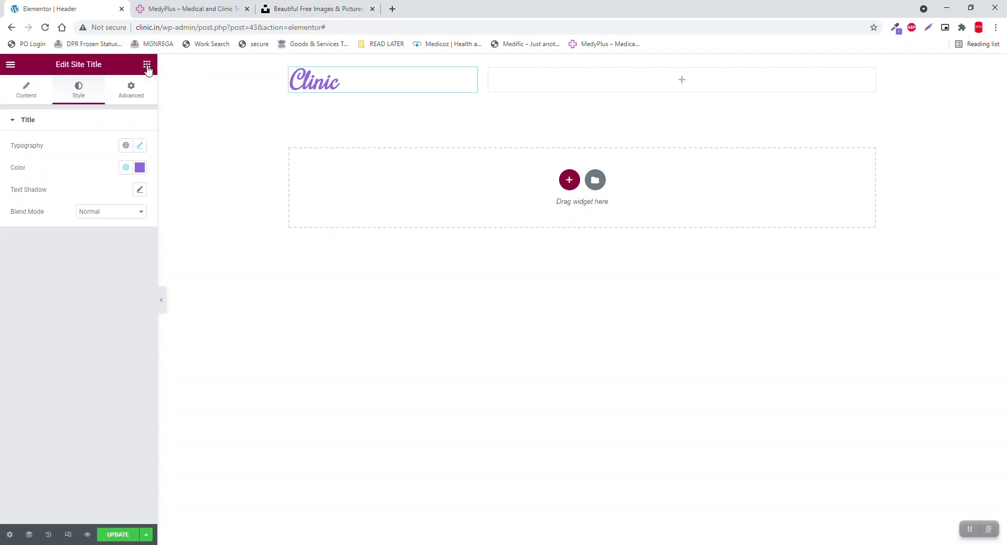
# - Search 'nav' and add the Navigation Menu widget to the right column
pyautogui.press('Escape')
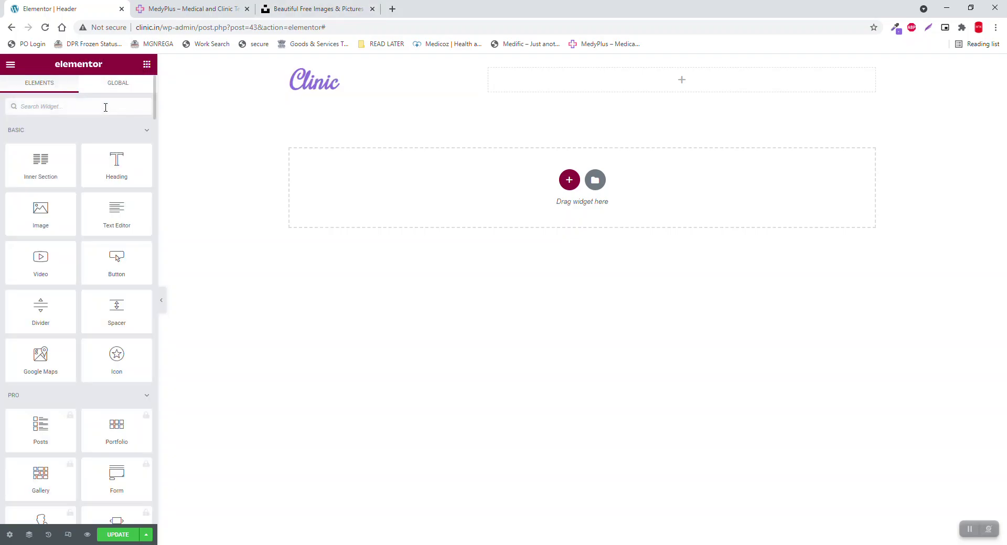
pyautogui.write('nav')
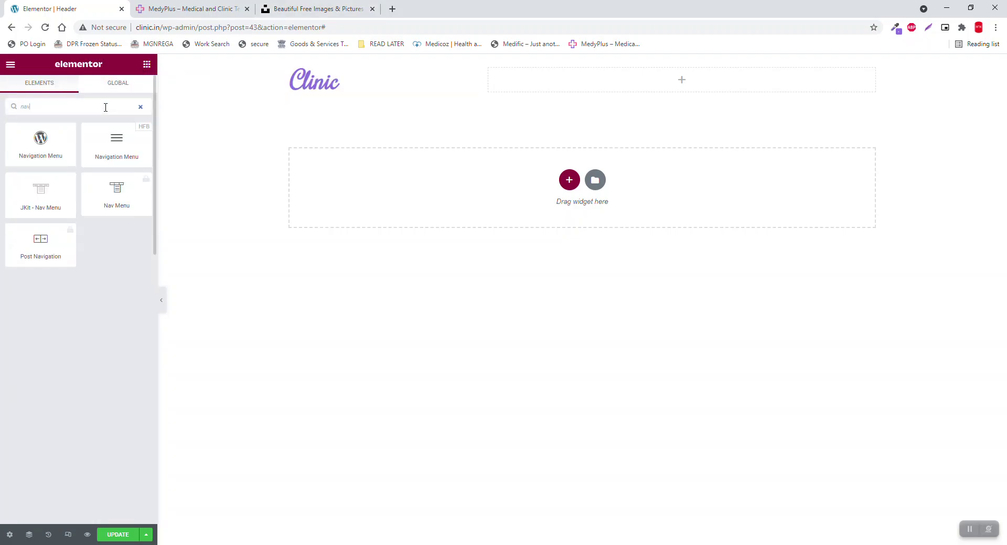
pyautogui.moveTo(117, 141); pyautogui.dragTo(655, 85)
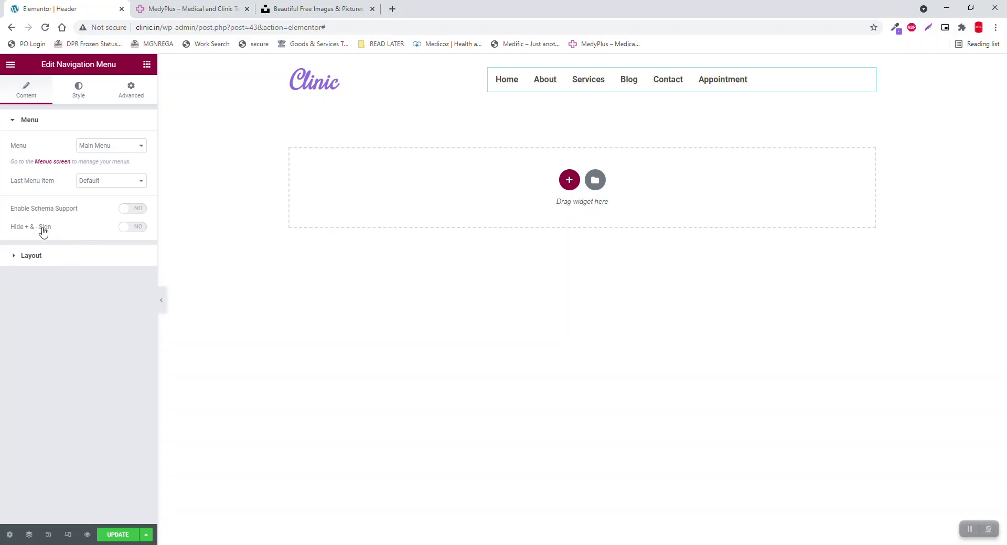
pyautogui.click(134, 229)
pyautogui.click(134, 228)
# - Show the last menu item as a Button and align the menu to the right
pyautogui.click(105, 181)
pyautogui.click(104, 193)
pyautogui.click(105, 204)
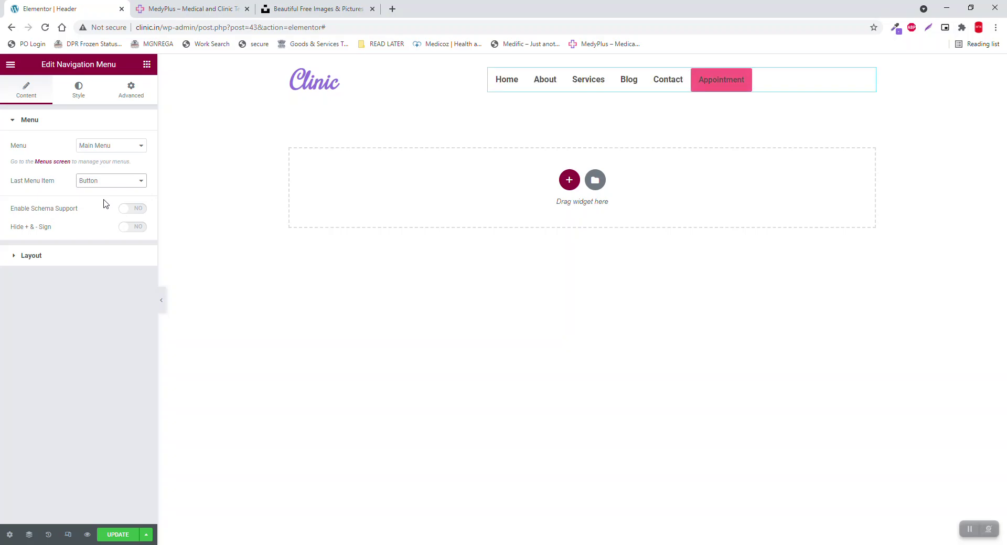
pyautogui.click(46, 257)
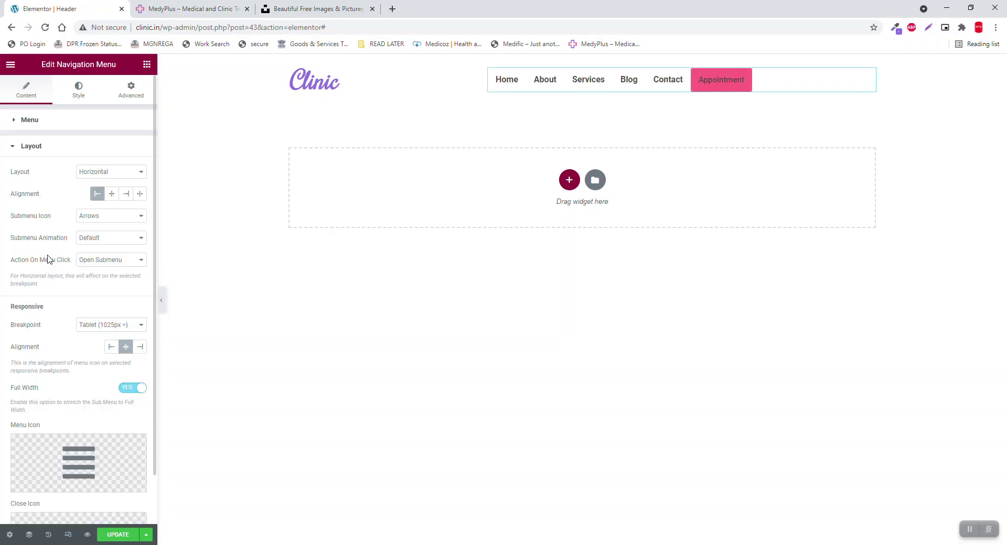
pyautogui.click(125, 195)
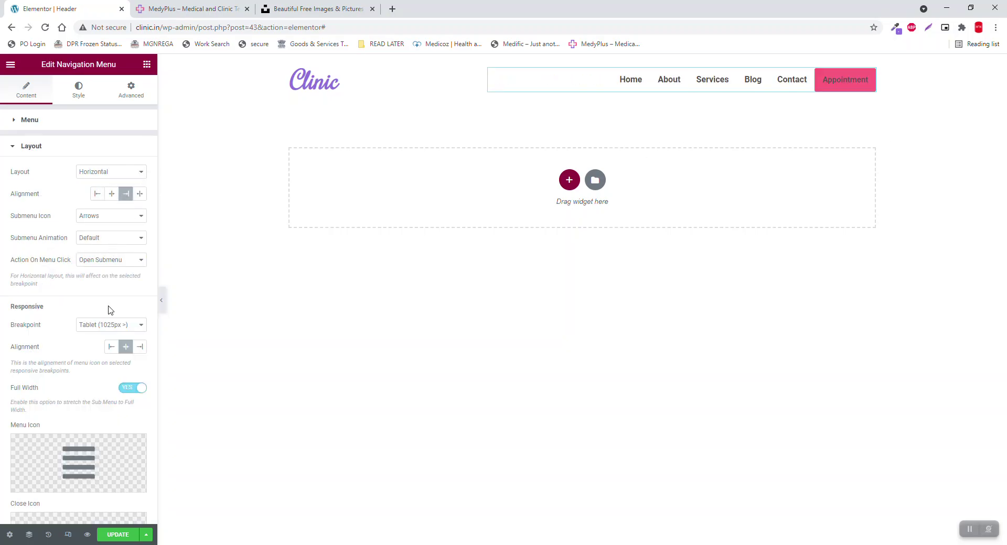
pyautogui.scroll(-1, 83, 252)
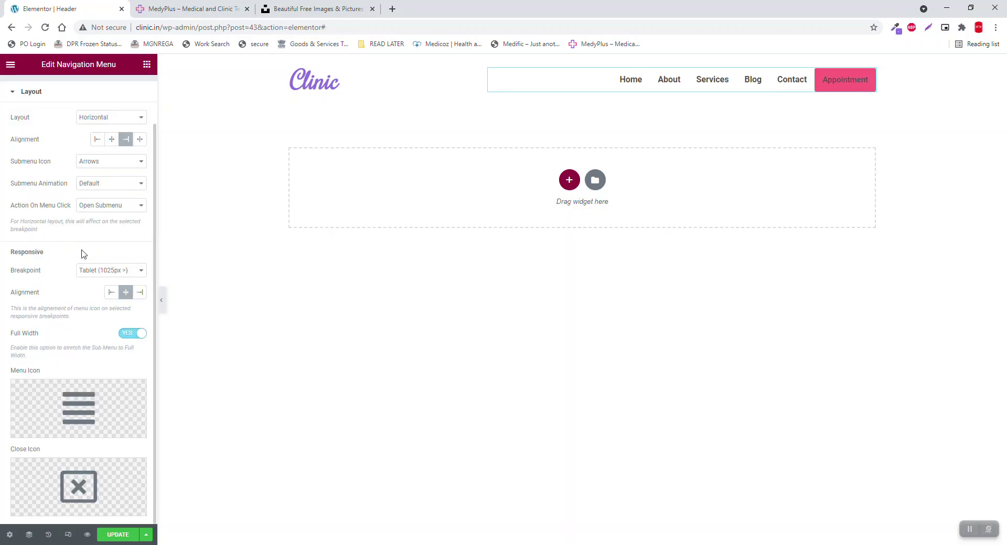
# - Insert the JKit 'Menu 1' three-line icon from the Icon Library as the menu icon
pyautogui.click(74, 397)
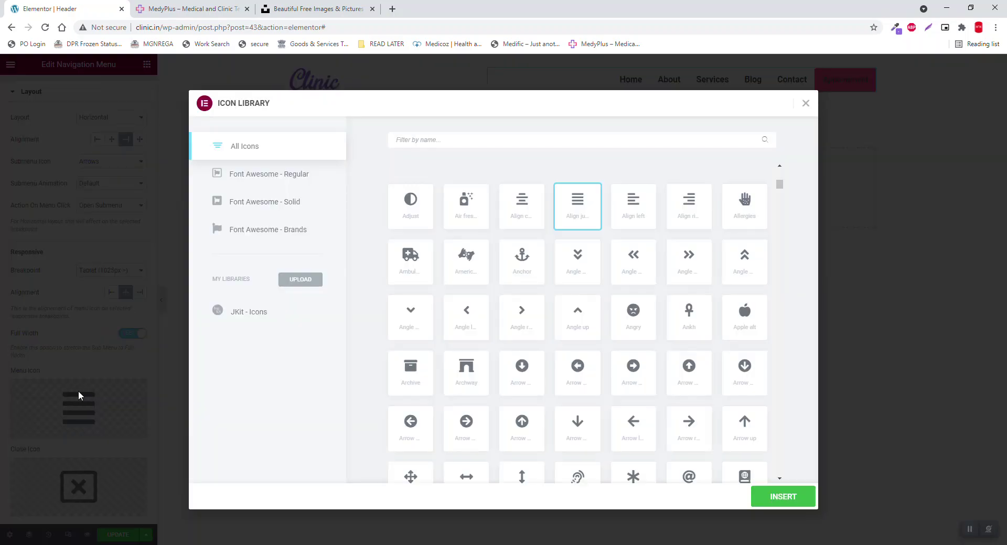
pyautogui.scroll(-1, 588, 409)
pyautogui.scroll(5, 417, 329)
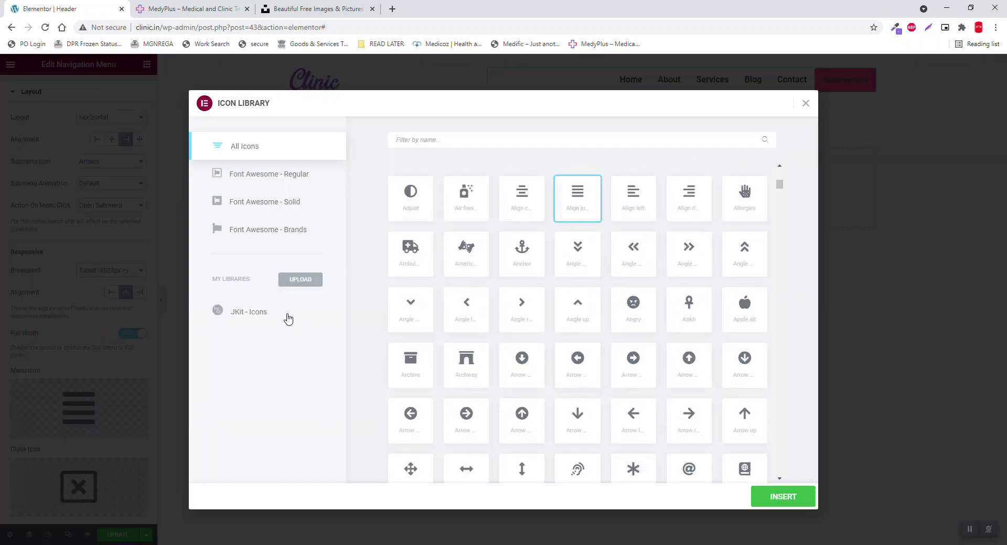
pyautogui.click(288, 316)
pyautogui.click(501, 140)
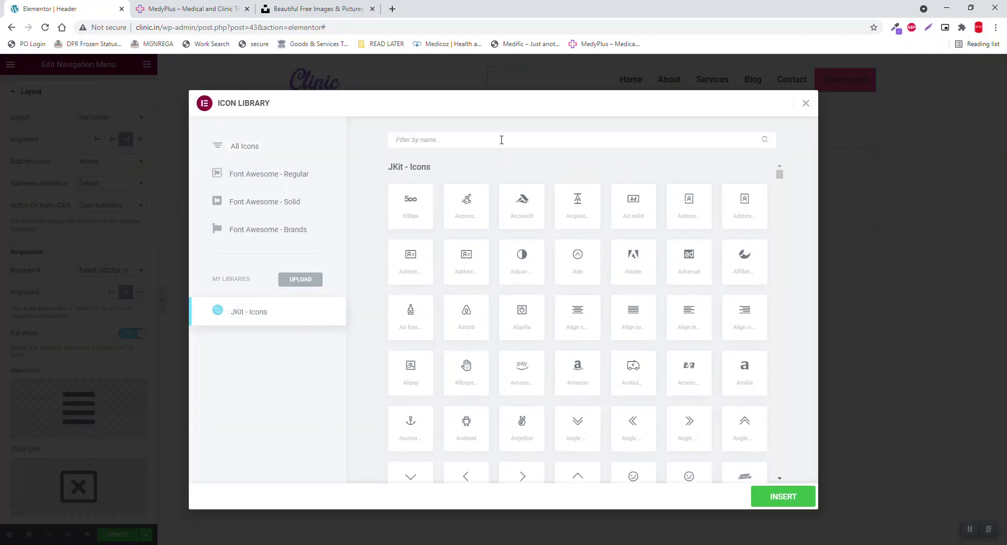
pyautogui.write('menu')
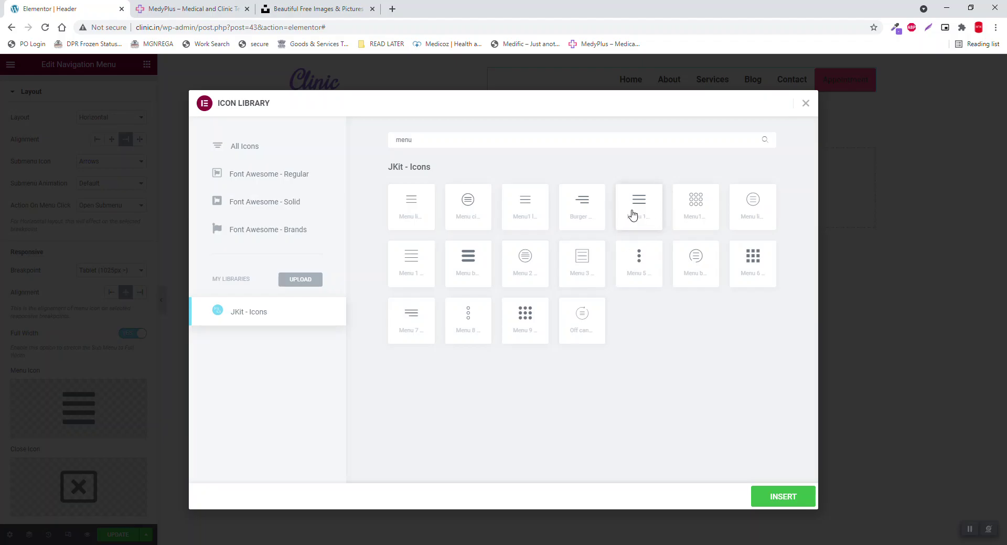
pyautogui.click(417, 321)
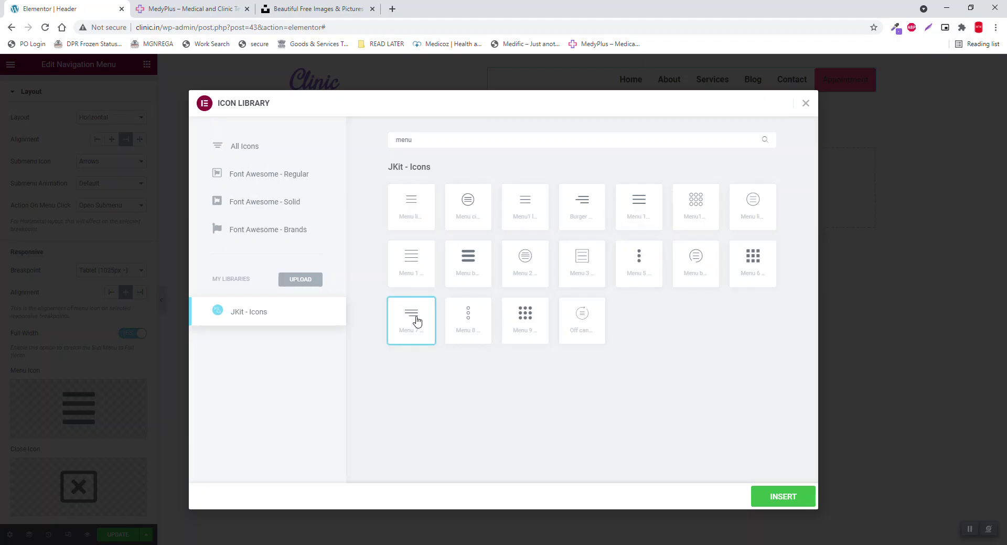
pyautogui.click(631, 203)
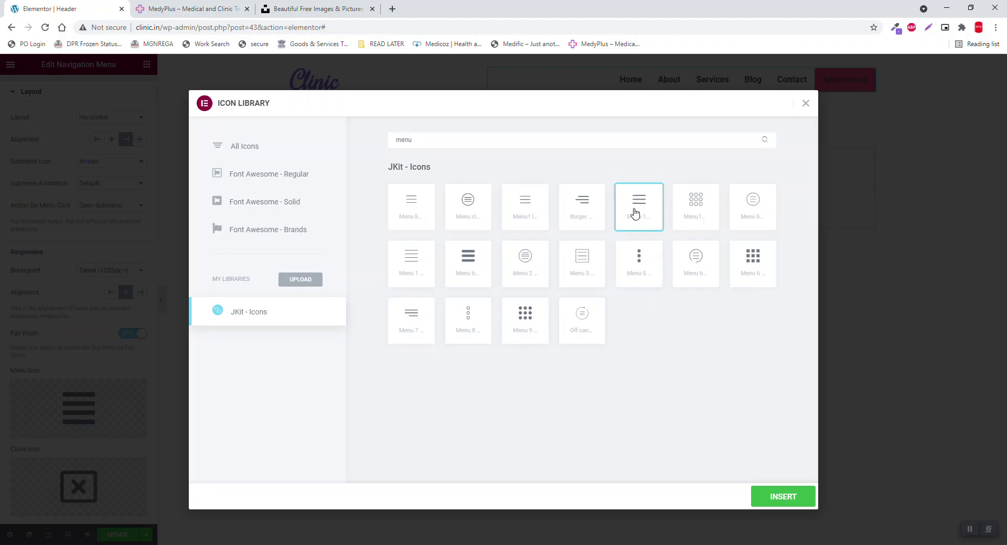
pyautogui.click(783, 498)
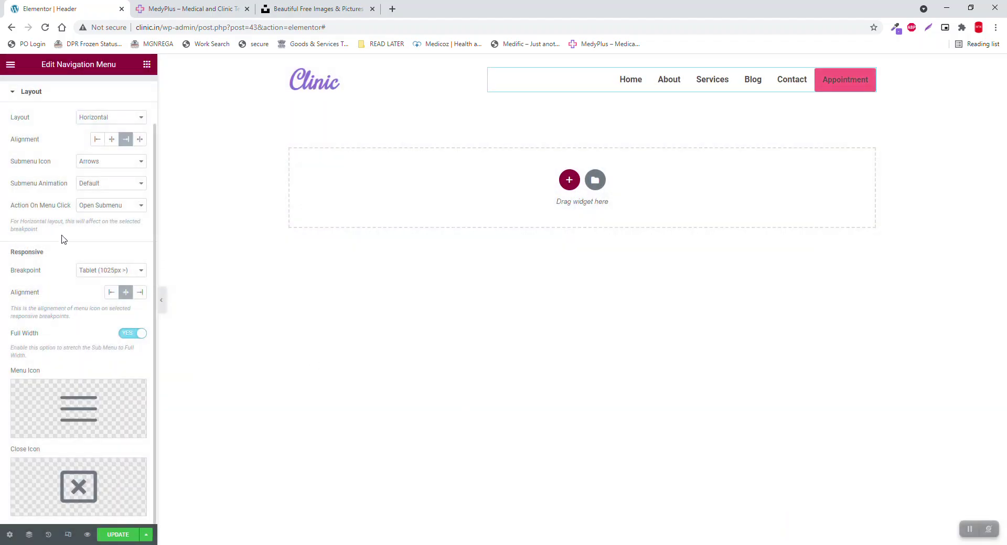
pyautogui.scroll(1, 103, 173)
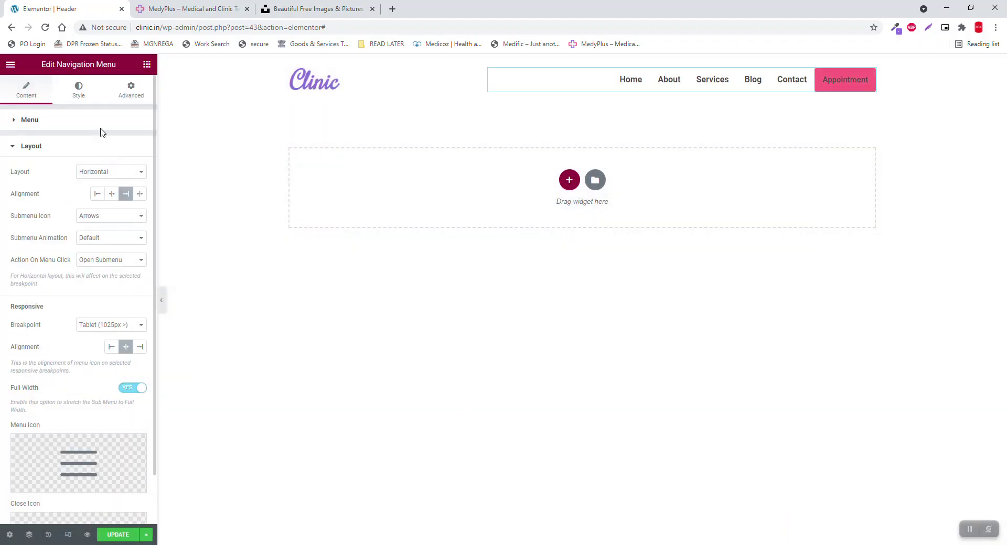
# - Set the Main Menu Space Between to 15 in the Style tab, then expand Button
pyautogui.click(86, 92)
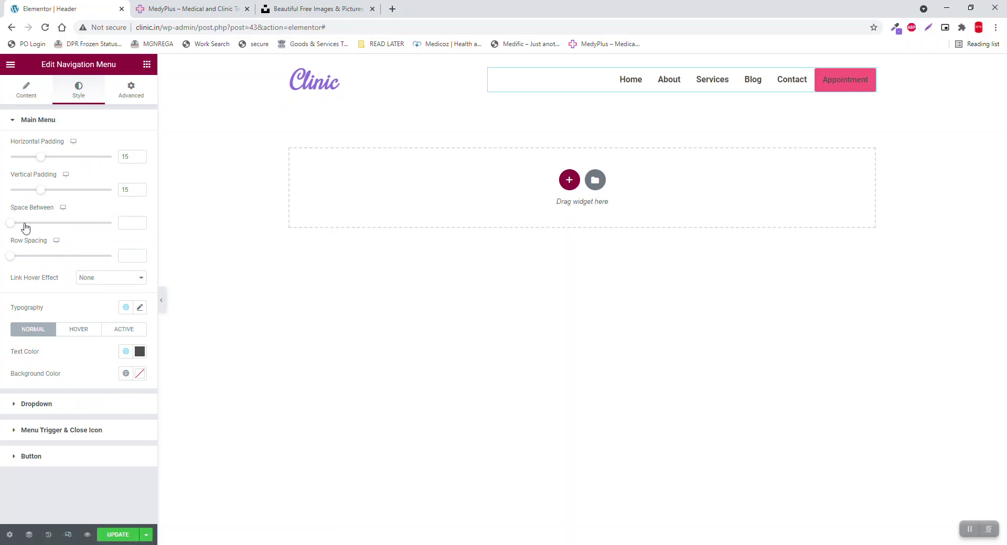
pyautogui.click(131, 221)
pyautogui.write('15')
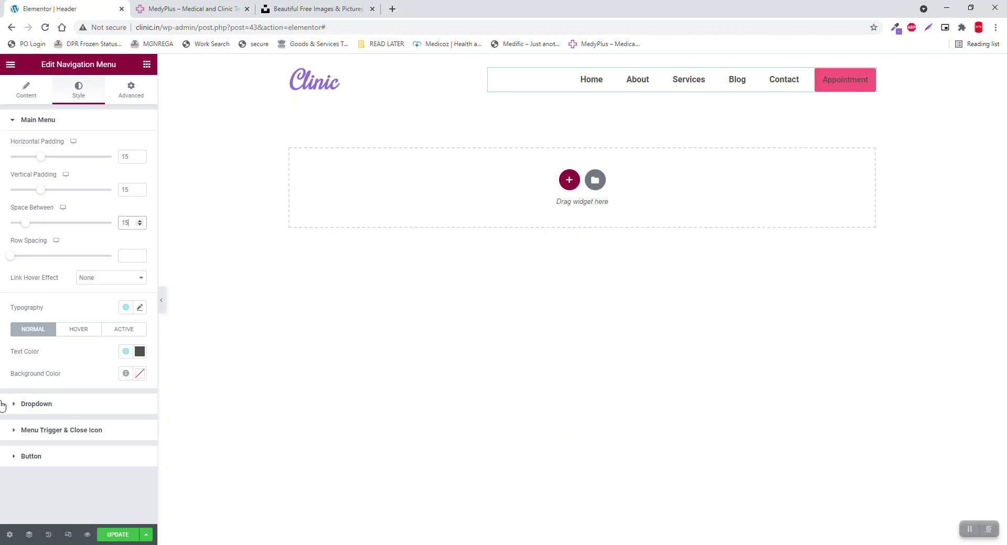
pyautogui.click(49, 458)
pyautogui.click(49, 458)
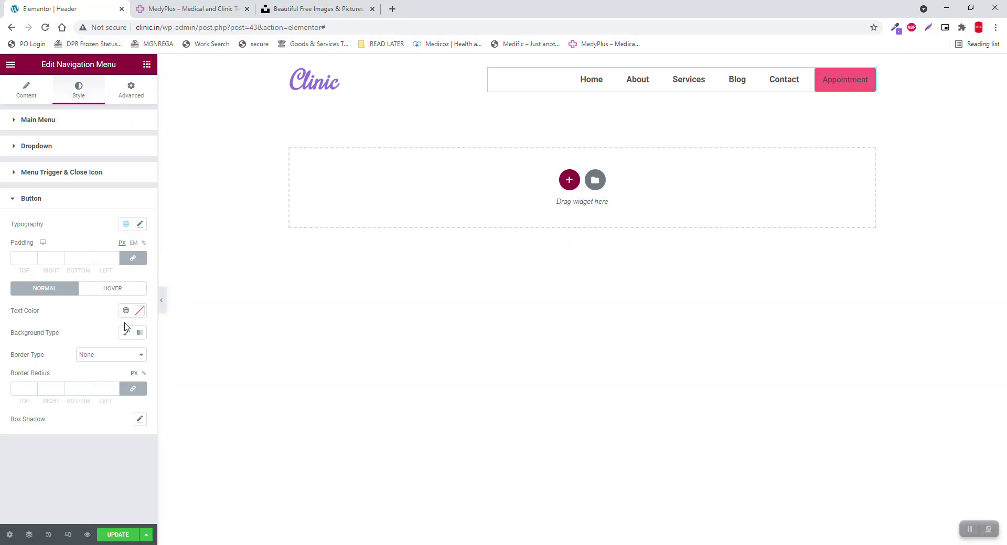
# - Set the Appointment button text colour to #FFFFFF
pyautogui.click(139, 310)
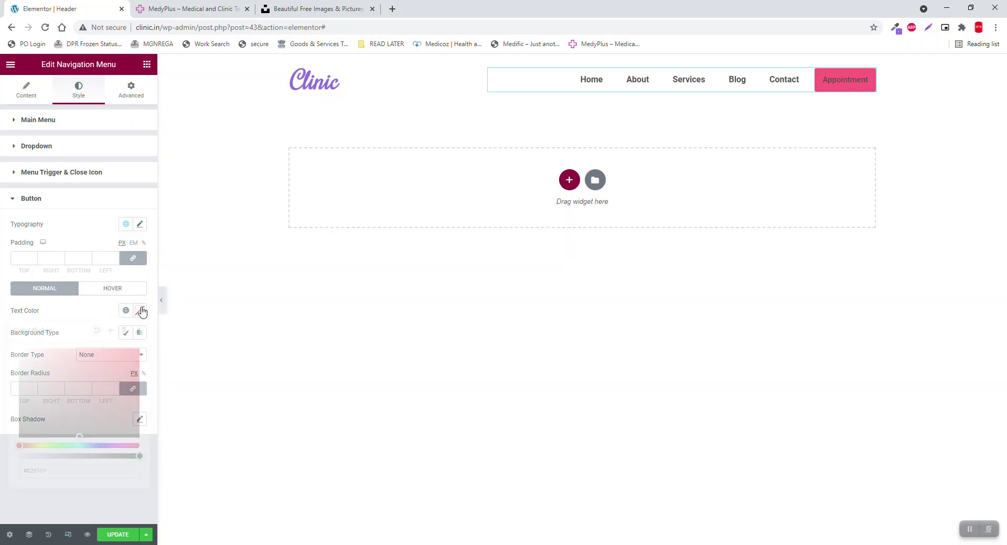
pyautogui.write('#FFFFFF')
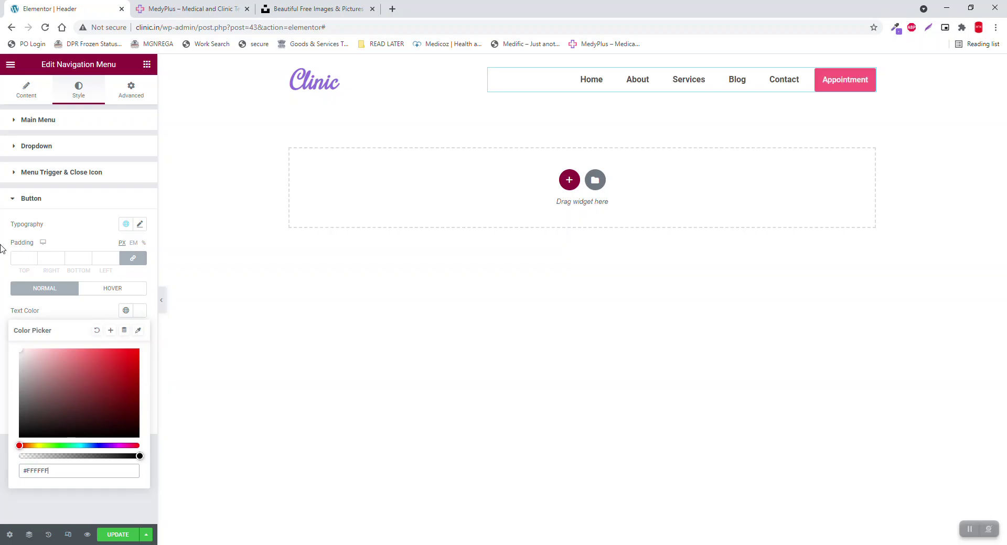
pyautogui.click(87, 311)
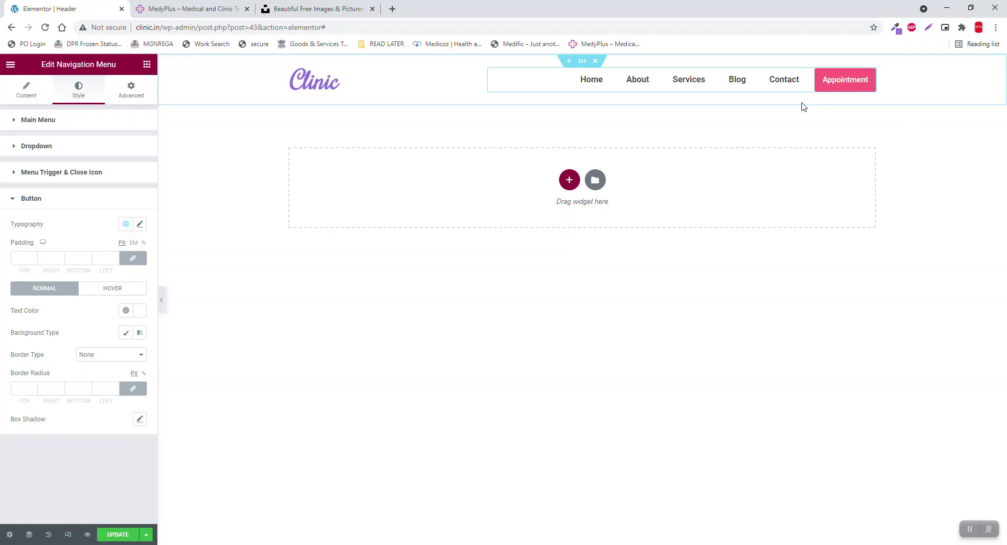
# - Unlink the button padding and set 15 top and bottom, 20 left and right
pyautogui.click(133, 259)
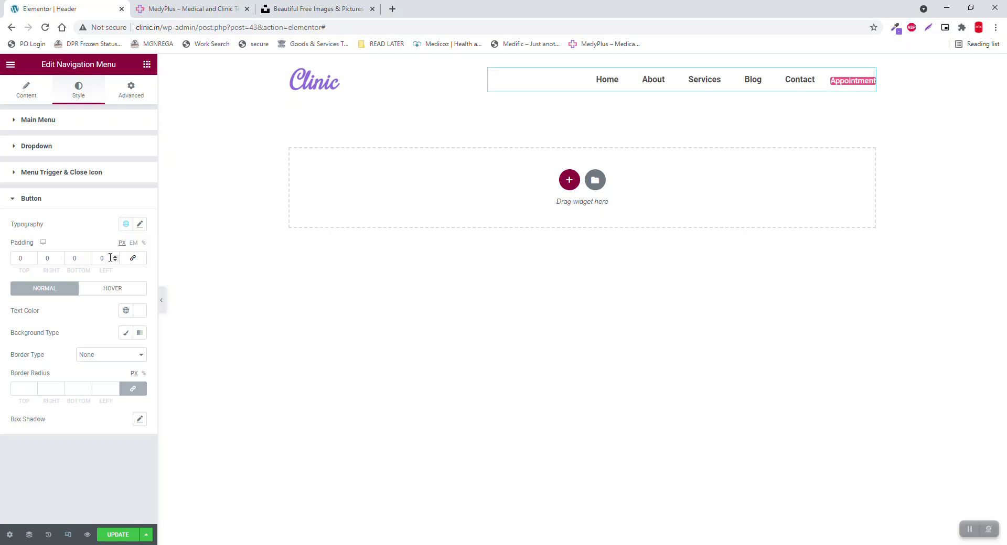
pyautogui.click(110, 257)
pyautogui.write('20')
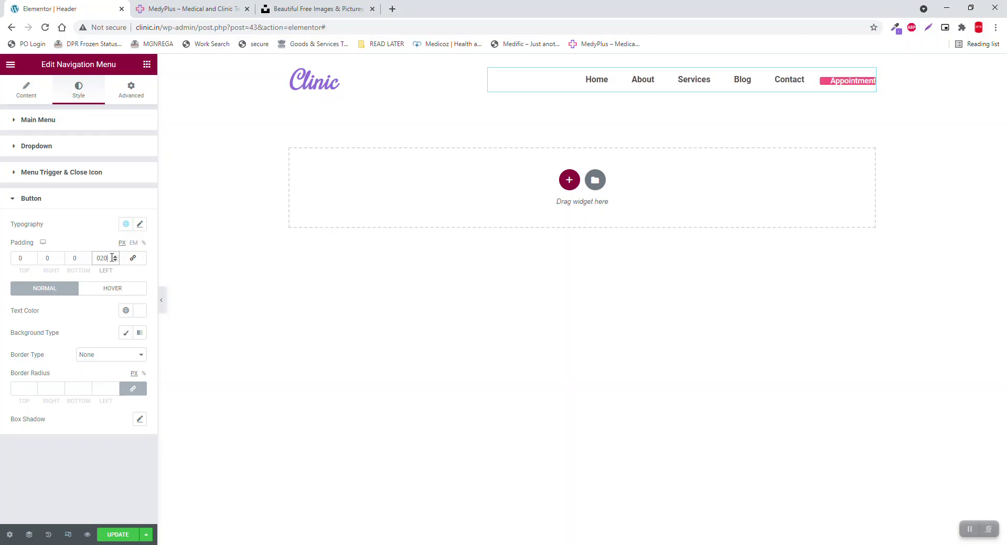
pyautogui.doubleClick(48, 257)
pyautogui.write('20')
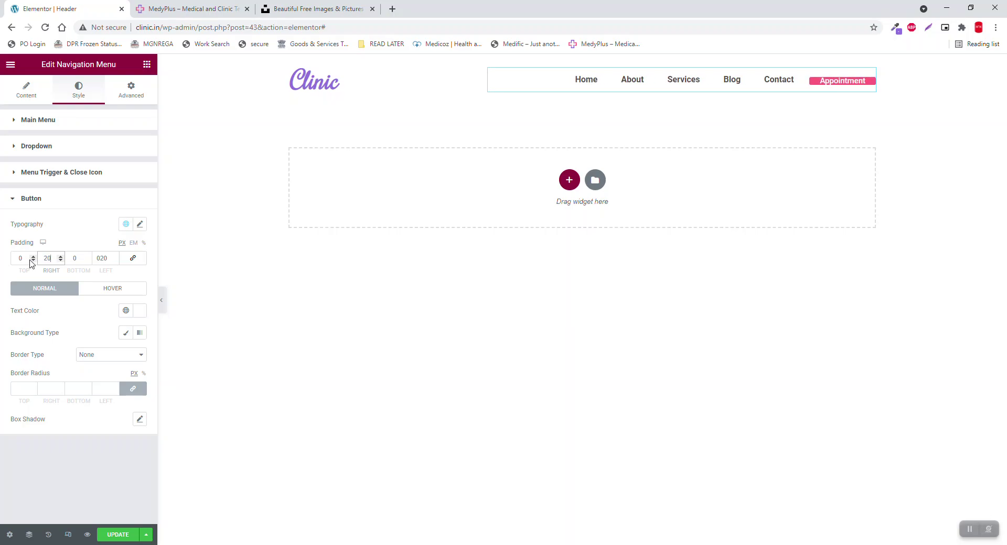
pyautogui.click(16, 260)
pyautogui.write('15')
pyautogui.press('Tab')
pyautogui.press('Tab')
pyautogui.write('15')
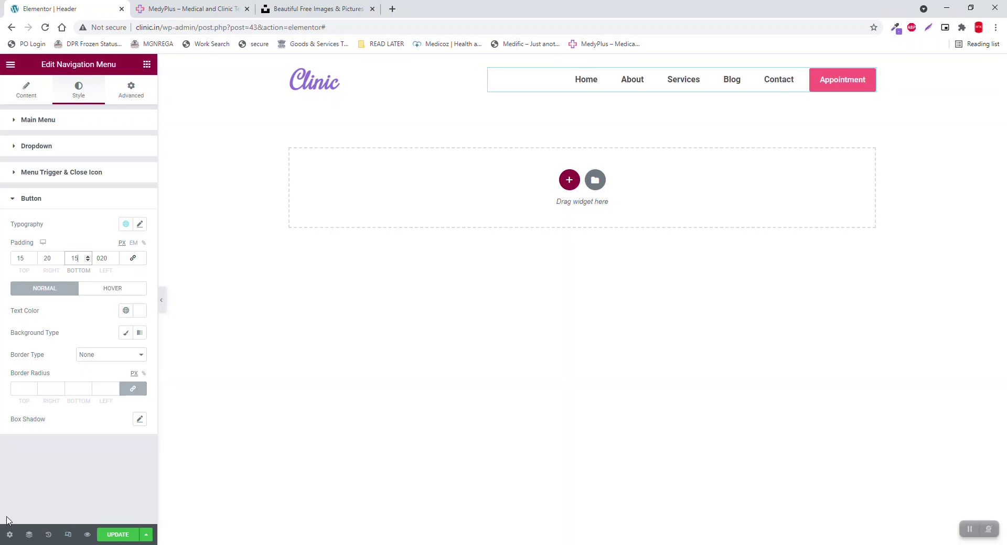
# - Set the button typography to line height 1.4 and letter spacing about 1.6
pyautogui.click(140, 225)
pyautogui.click(140, 225)
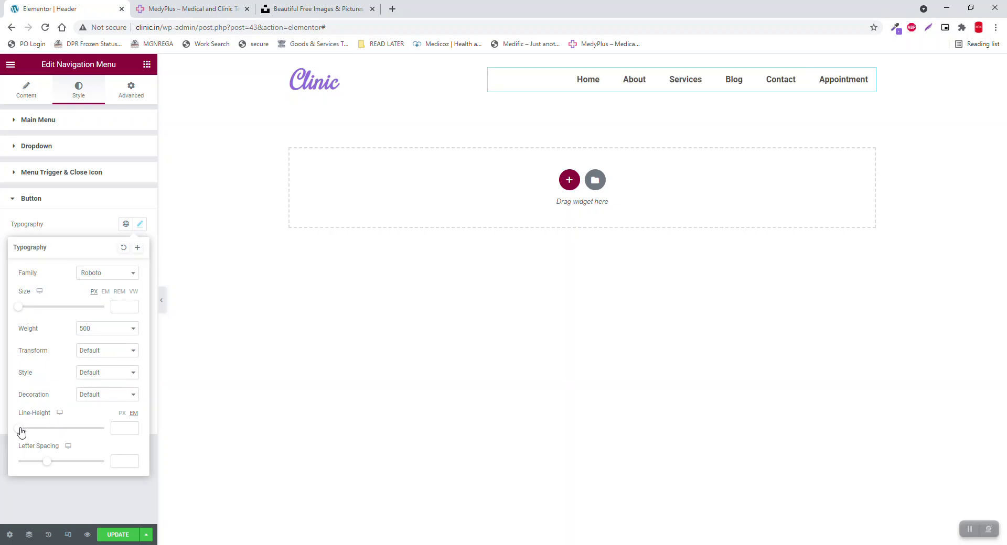
pyautogui.moveTo(23, 428)
pyautogui.mouseDown()
pyautogui.moveTo(64, 431)
pyautogui.moveTo(32, 431)
pyautogui.mouseUp()
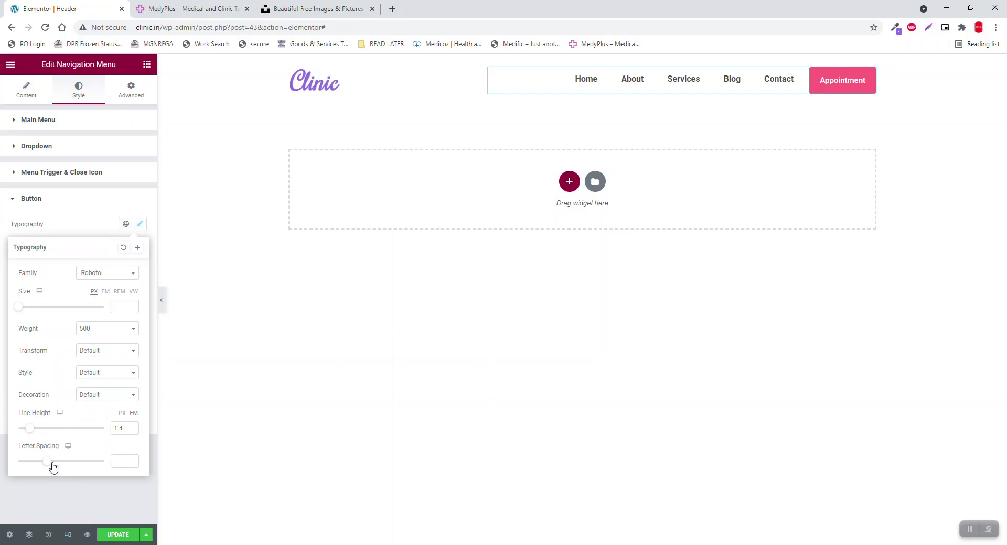
pyautogui.moveTo(52, 464); pyautogui.dragTo(60, 464)
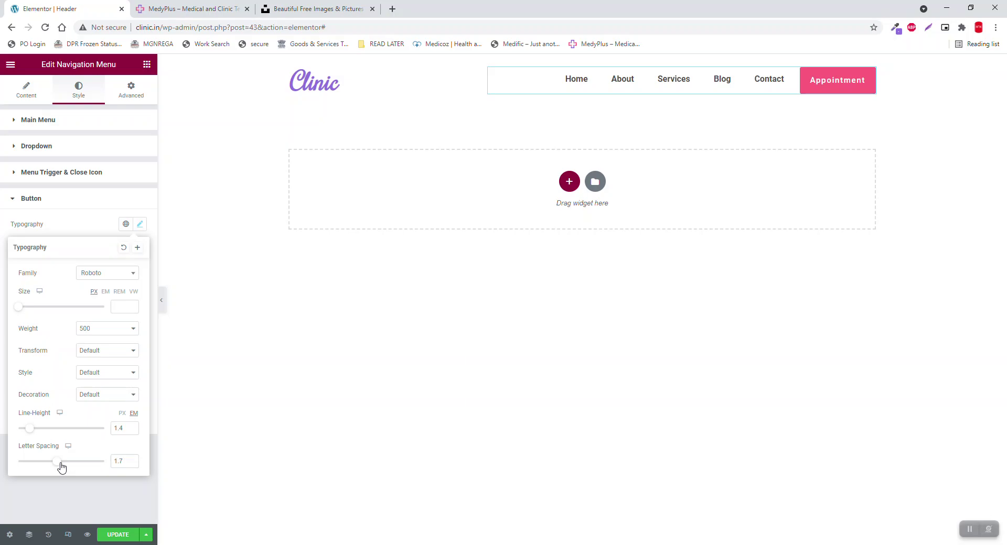
pyautogui.moveTo(61, 466)
pyautogui.mouseDown()
pyautogui.moveTo(73, 468)
pyautogui.moveTo(60, 466)
pyautogui.mouseUp()
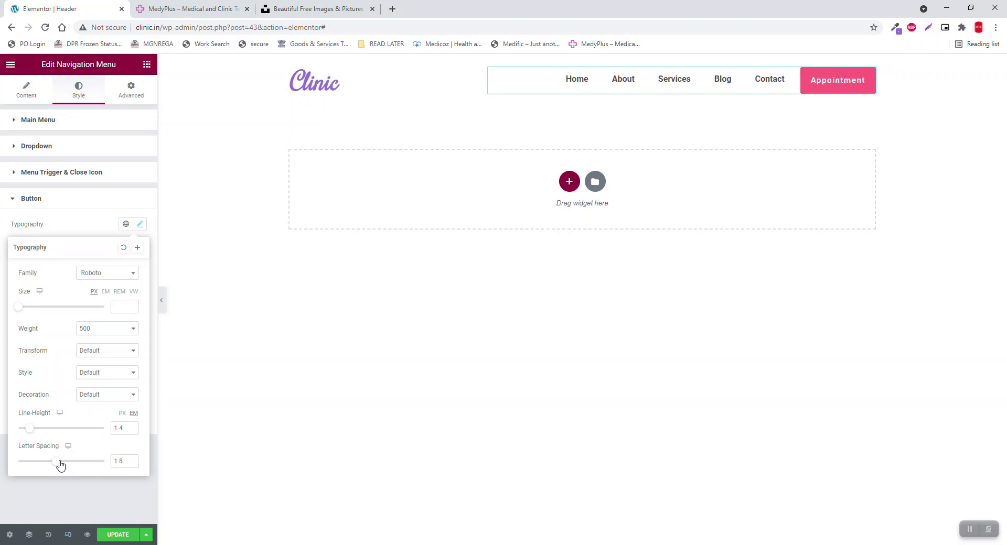
pyautogui.click(79, 494)
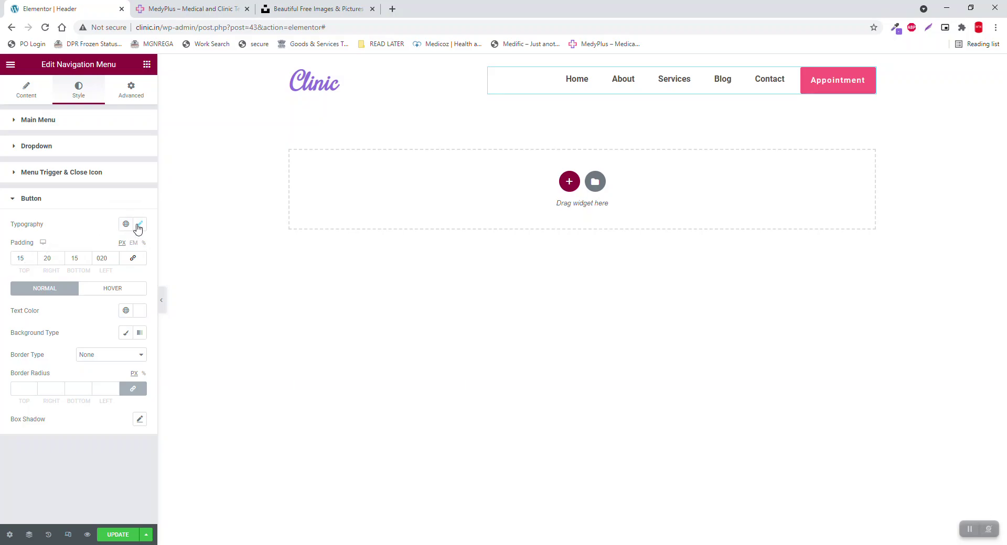
# - Preview the header, then give the header section a Classic background in its Style settings
pyautogui.click(161, 300)
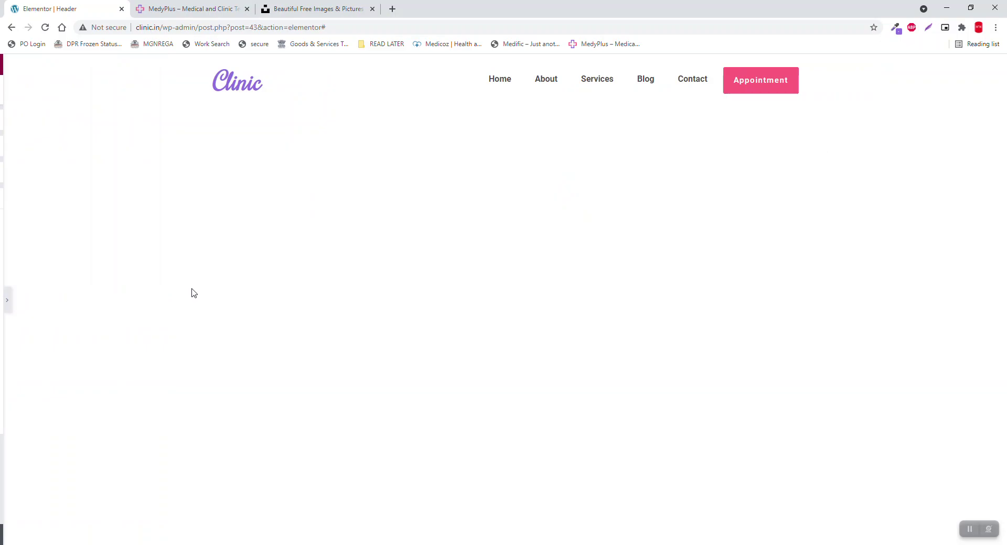
pyautogui.click(3, 293)
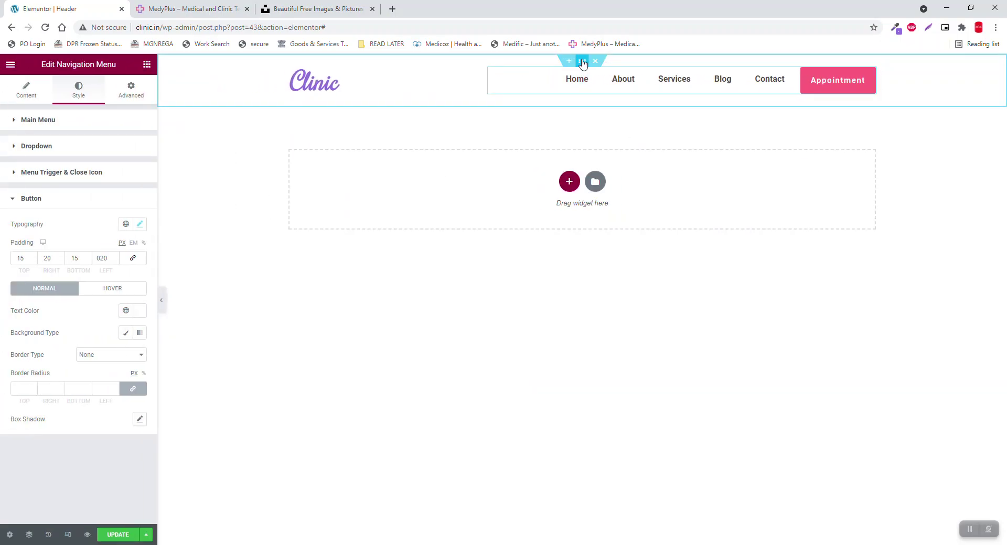
pyautogui.click(580, 62)
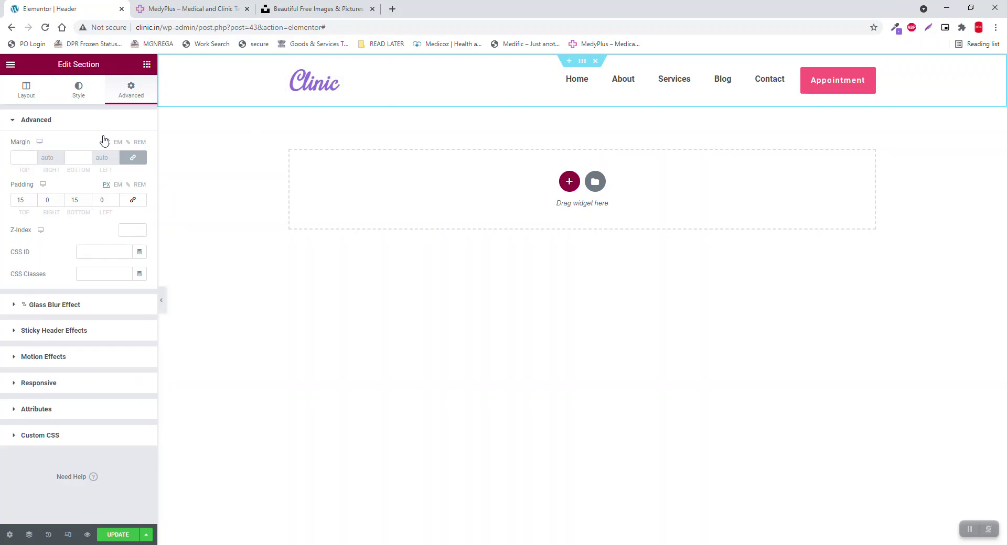
pyautogui.click(70, 92)
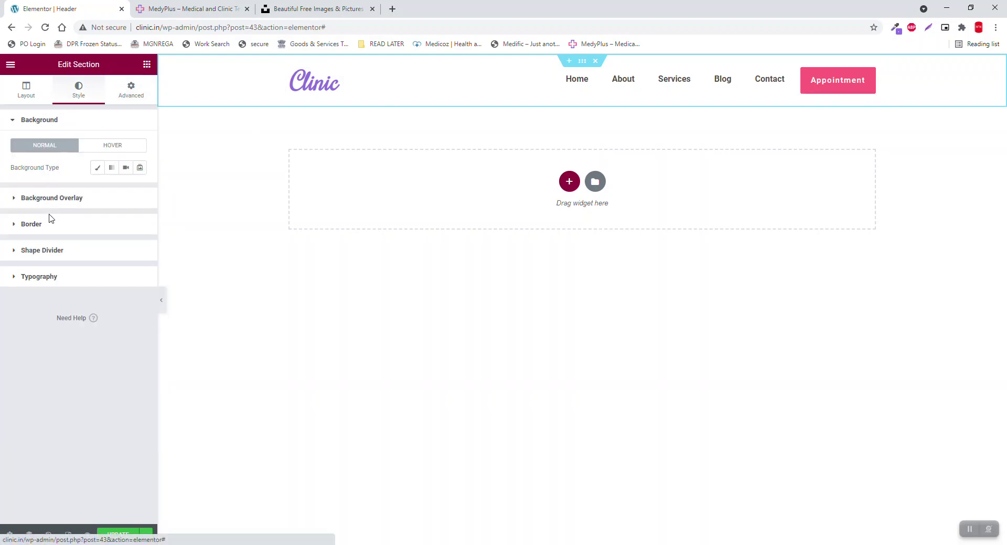
pyautogui.click(98, 168)
pyautogui.click(140, 189)
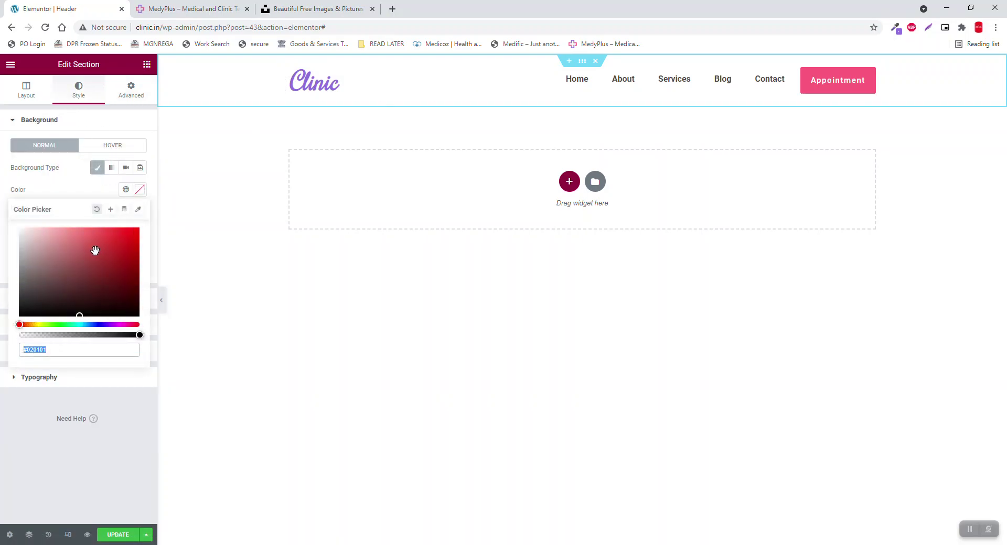
pyautogui.click(64, 202)
# - Compare with the MedyPlus reference site's header, then return to the Elementor editor
pyautogui.click(231, 6)
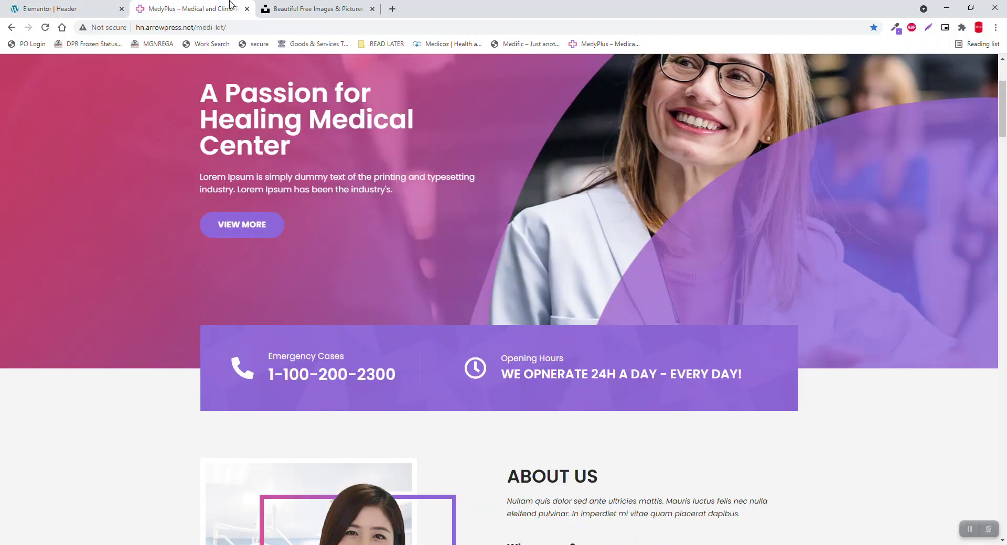
pyautogui.scroll(3, 492, 308)
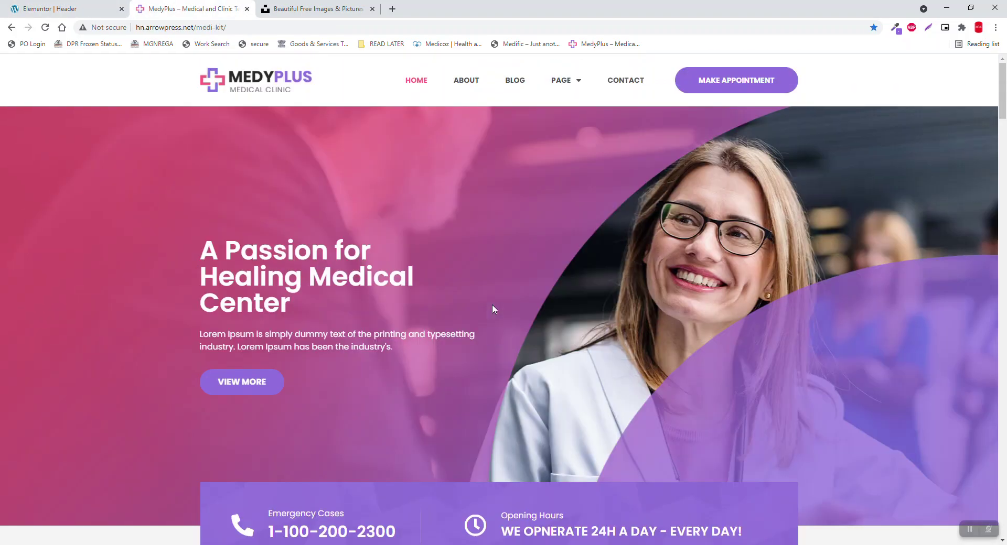
pyautogui.click(84, 7)
# - Give the header section a solid 1 px top border in pale pink #FBEBEB
pyautogui.click(44, 324)
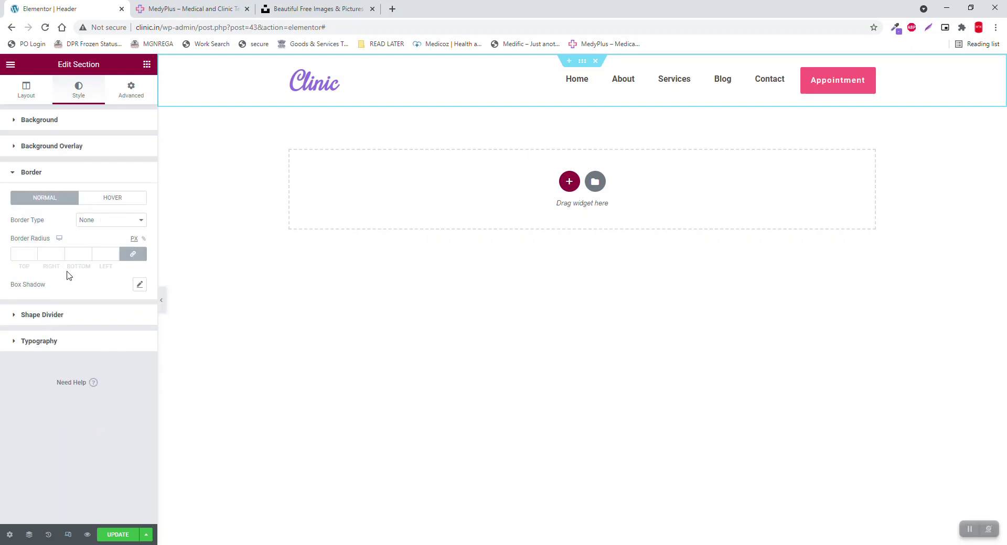
pyautogui.click(97, 220)
pyautogui.click(105, 239)
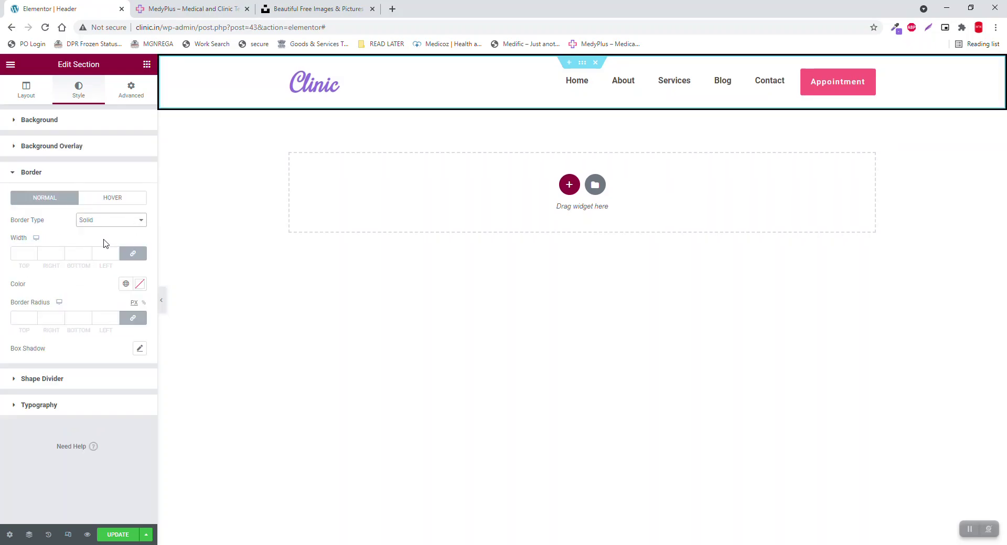
pyautogui.click(33, 251)
pyautogui.click(140, 284)
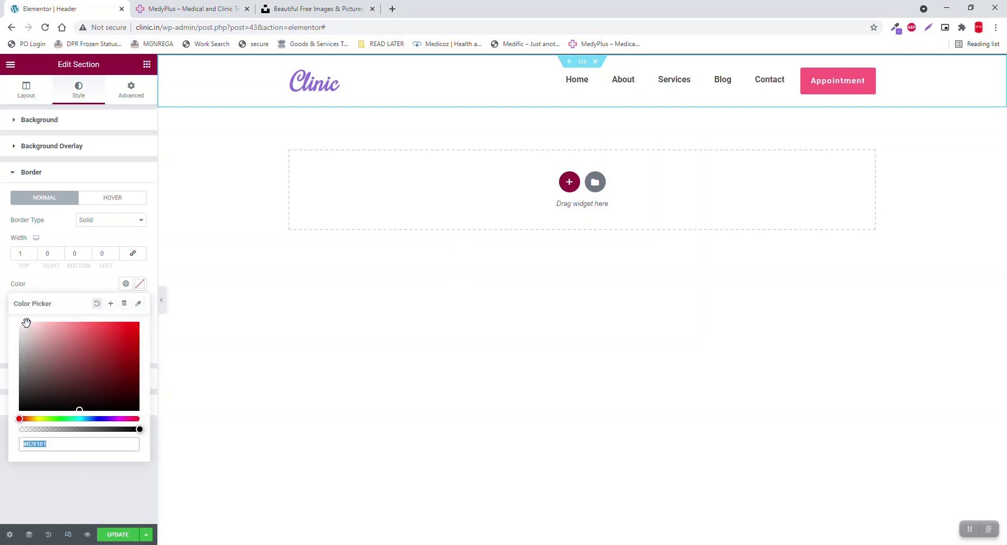
pyautogui.write('#FBEAEA')
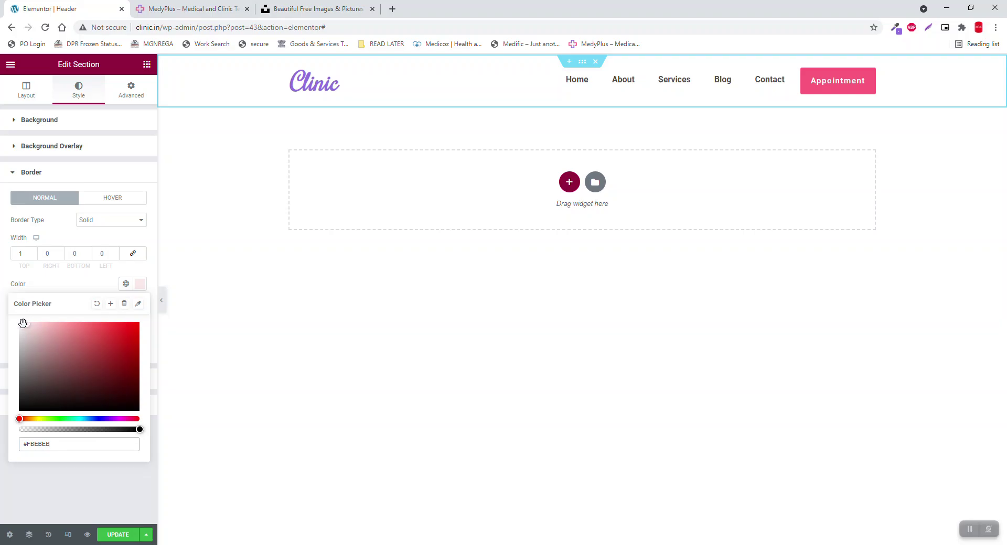
pyautogui.click(115, 297)
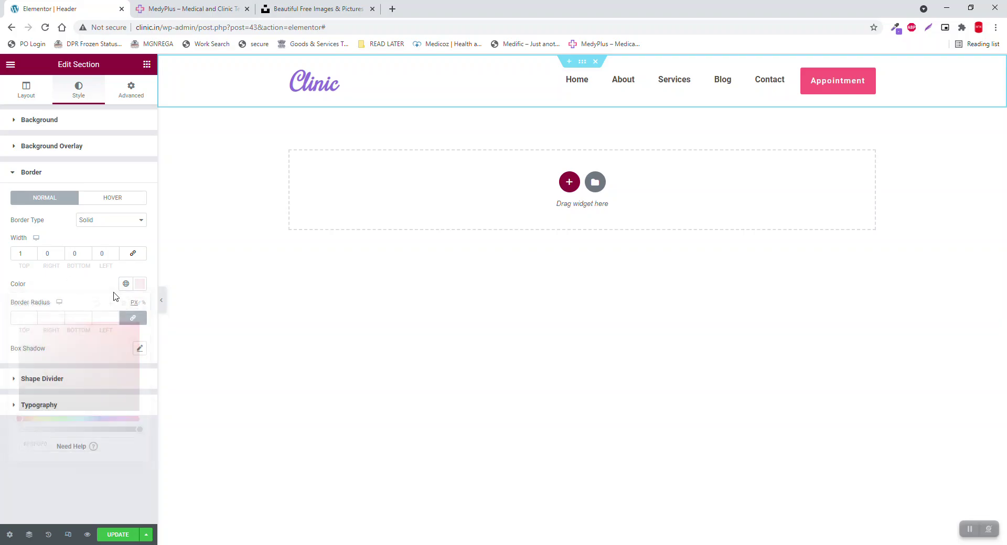
# - Preview the header without the panel, then reopen the section's Style Border settings
pyautogui.click(162, 300)
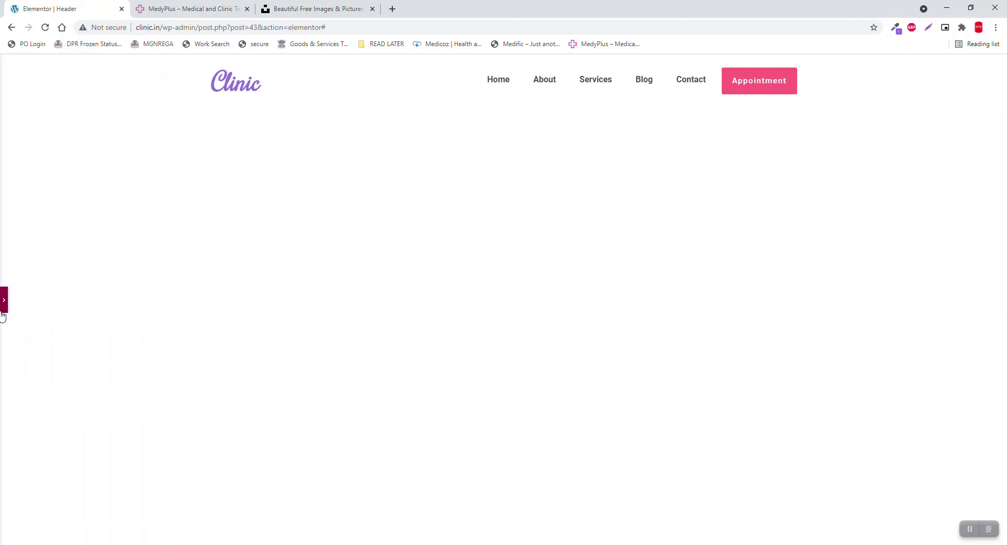
pyautogui.click(4, 301)
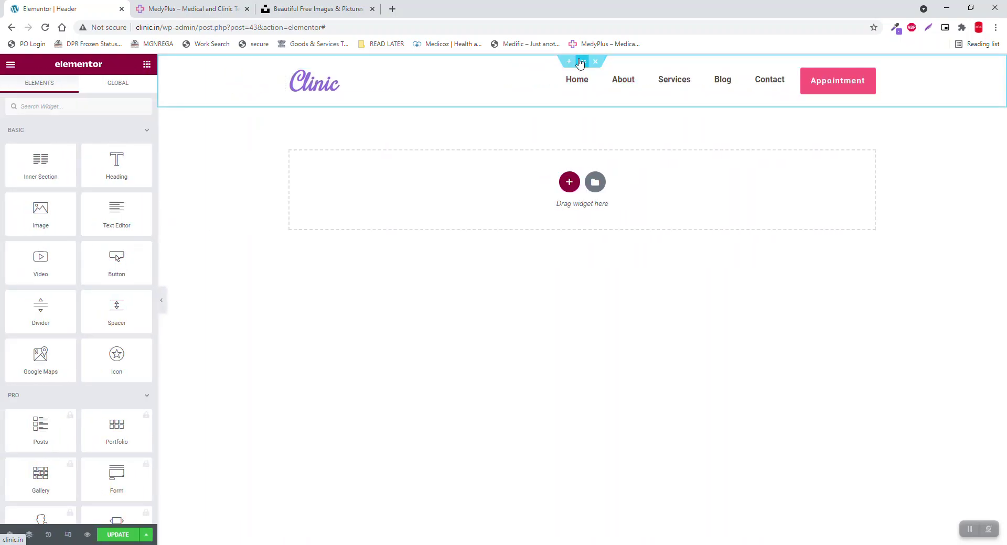
pyautogui.click(336, 100)
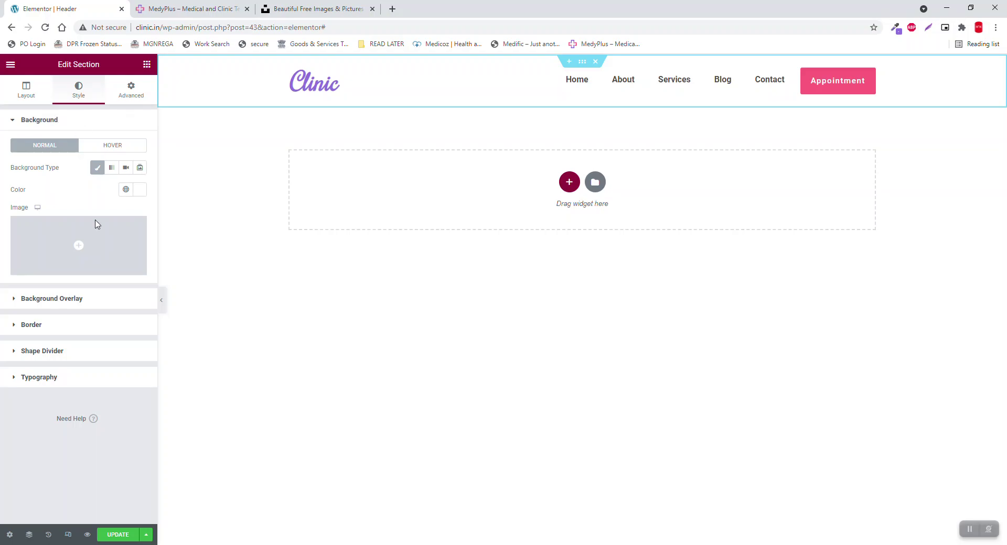
pyautogui.click(59, 325)
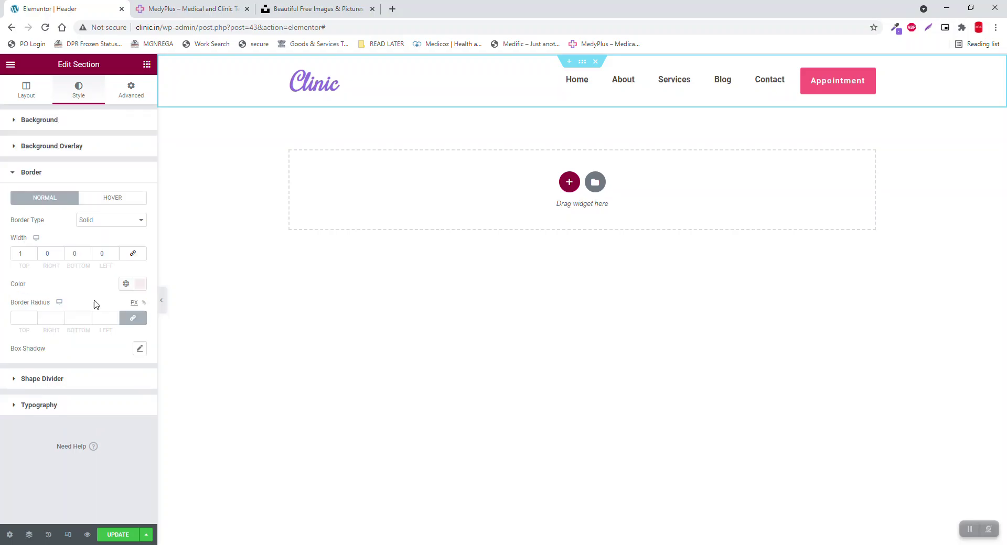
# - Try pale and greyer pink border colours, previewing the header after each
pyautogui.click(139, 287)
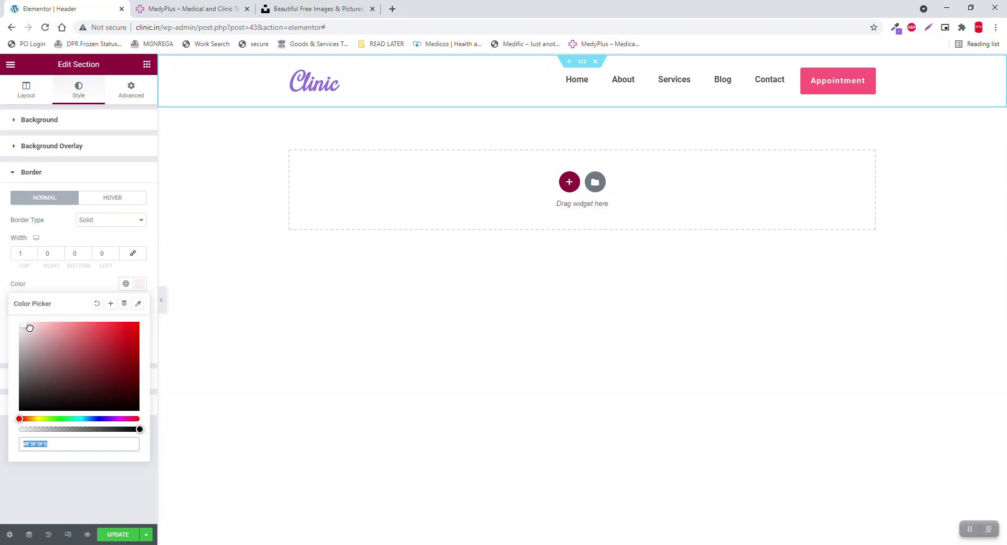
pyautogui.click(29, 328)
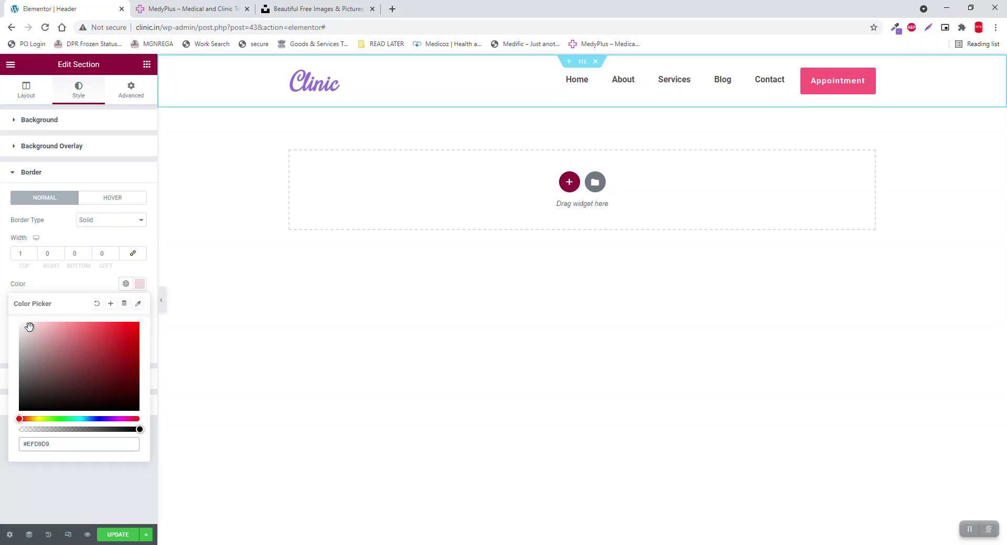
pyautogui.click(161, 299)
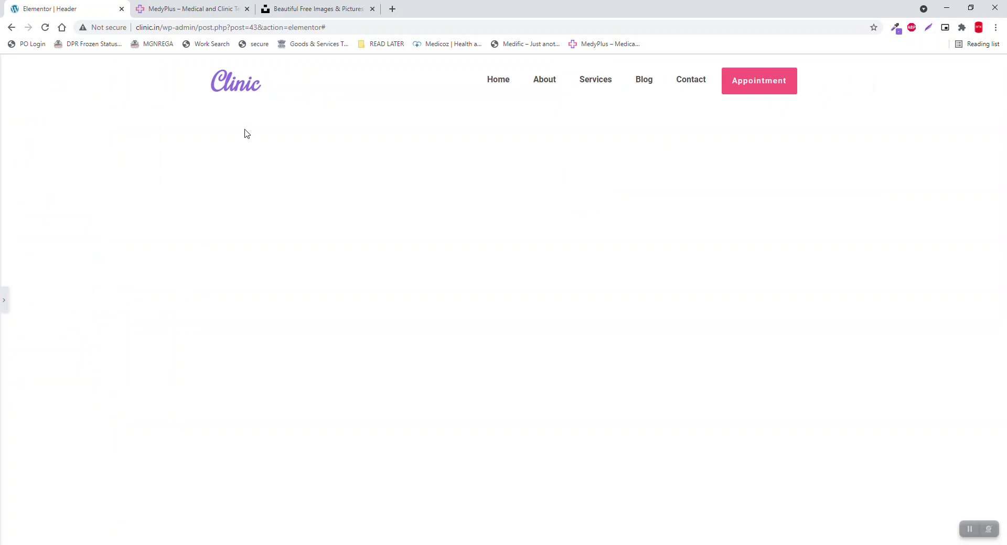
pyautogui.click(3, 301)
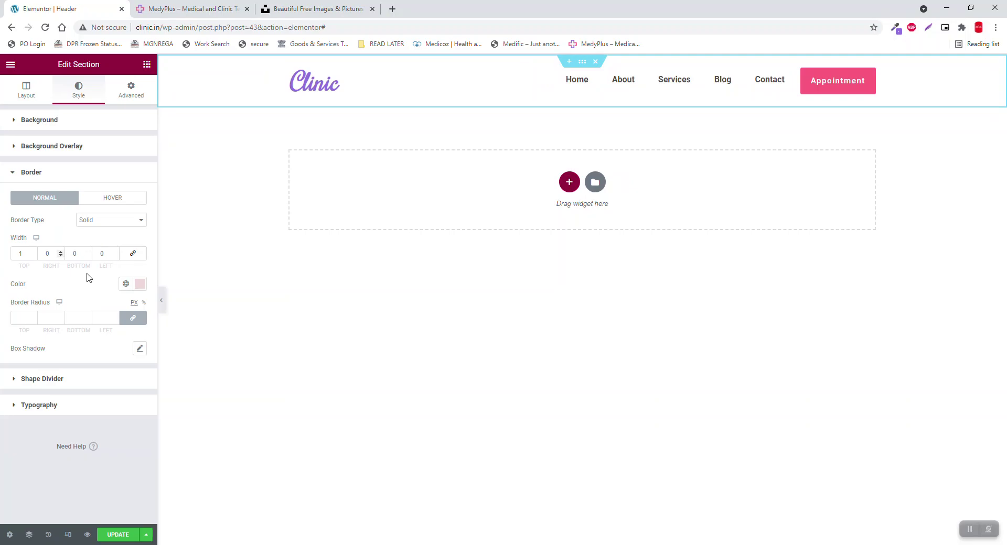
pyautogui.click(139, 286)
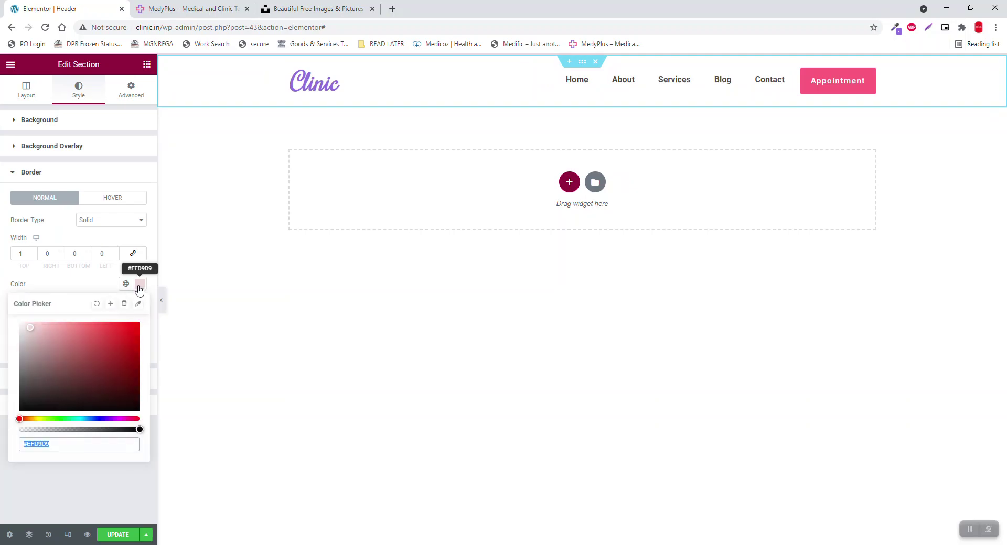
pyautogui.click(30, 339)
pyautogui.click(161, 302)
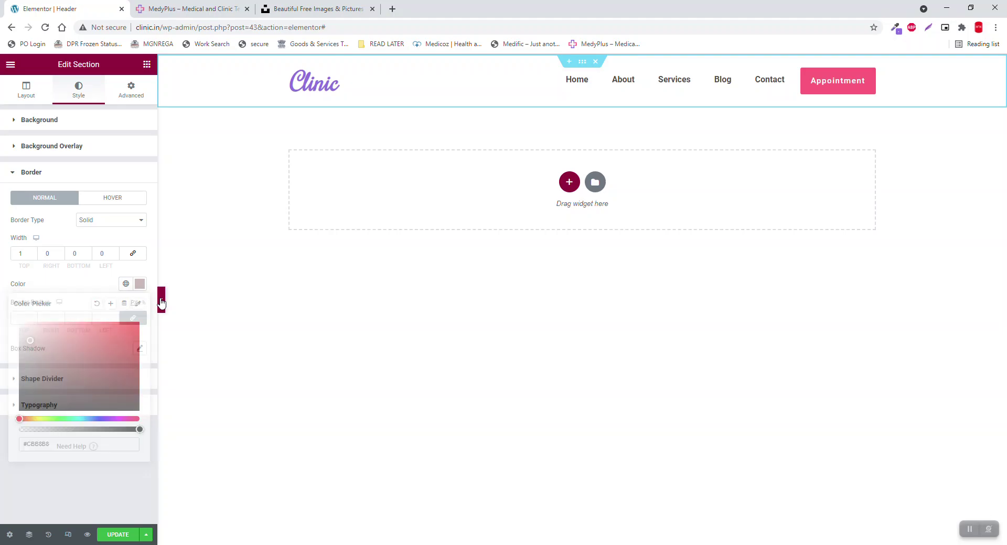
pyautogui.click(161, 302)
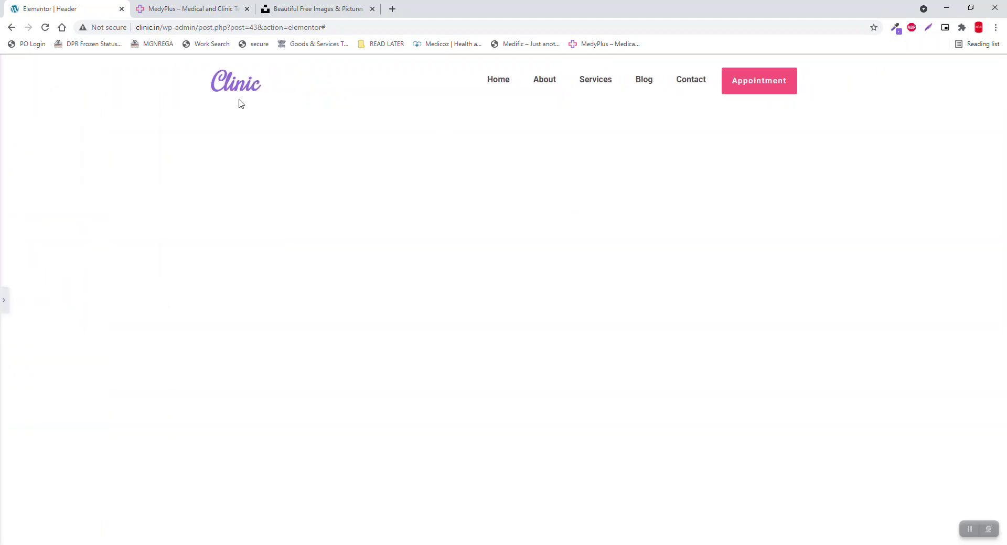
pyautogui.click(4, 300)
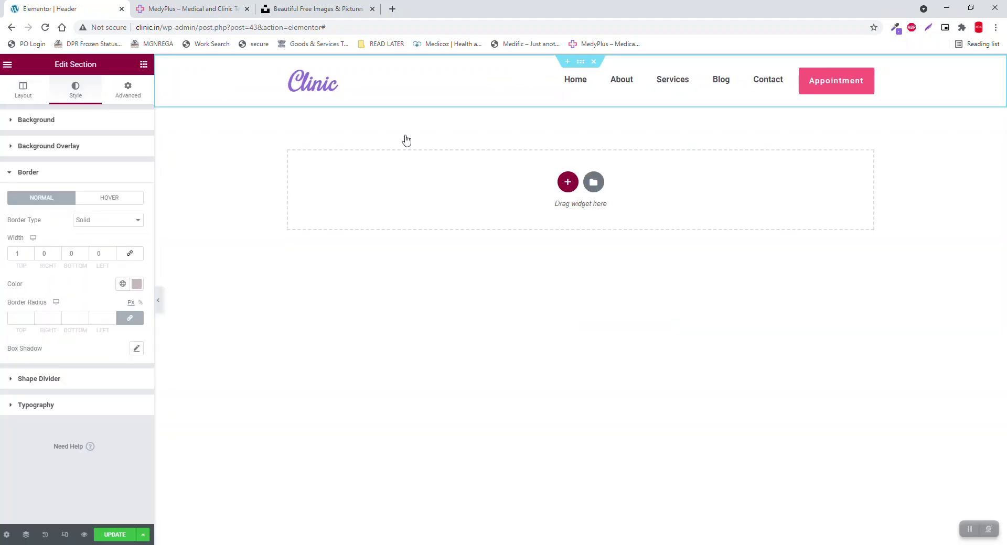
# - Move the border to the bottom only: bottom width 1, top width 0
pyautogui.click(87, 253)
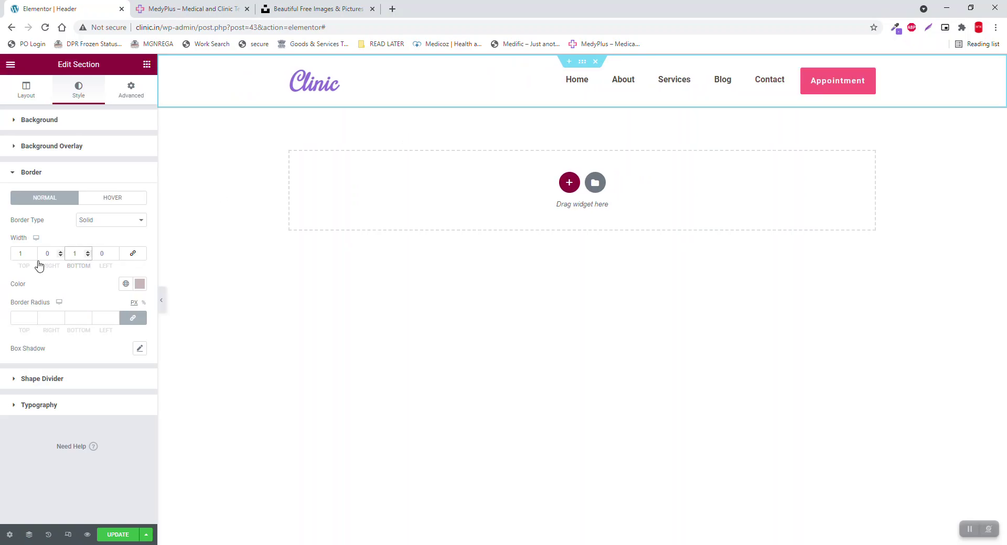
pyautogui.moveTo(24, 254); pyautogui.dragTo(2, 254)
pyautogui.write('0')
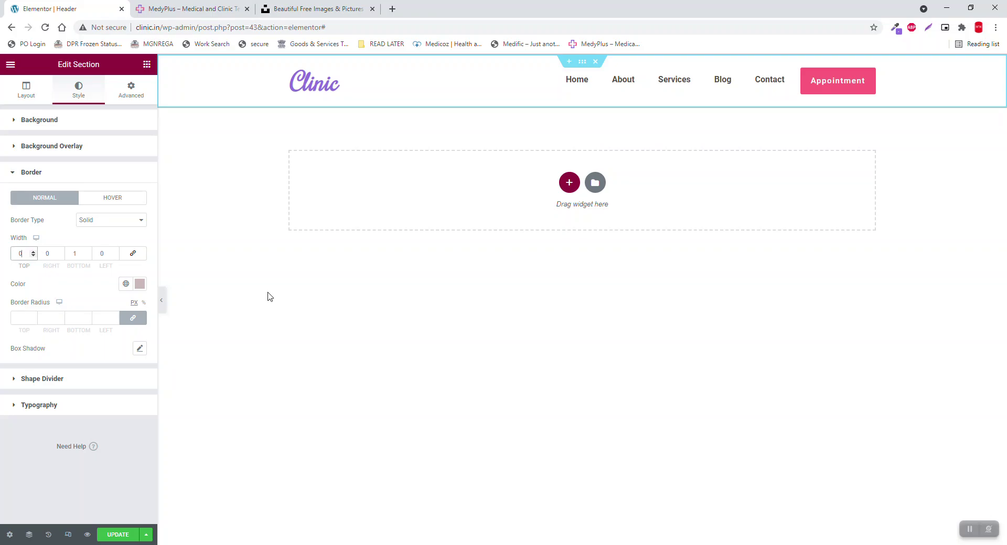
pyautogui.click(164, 301)
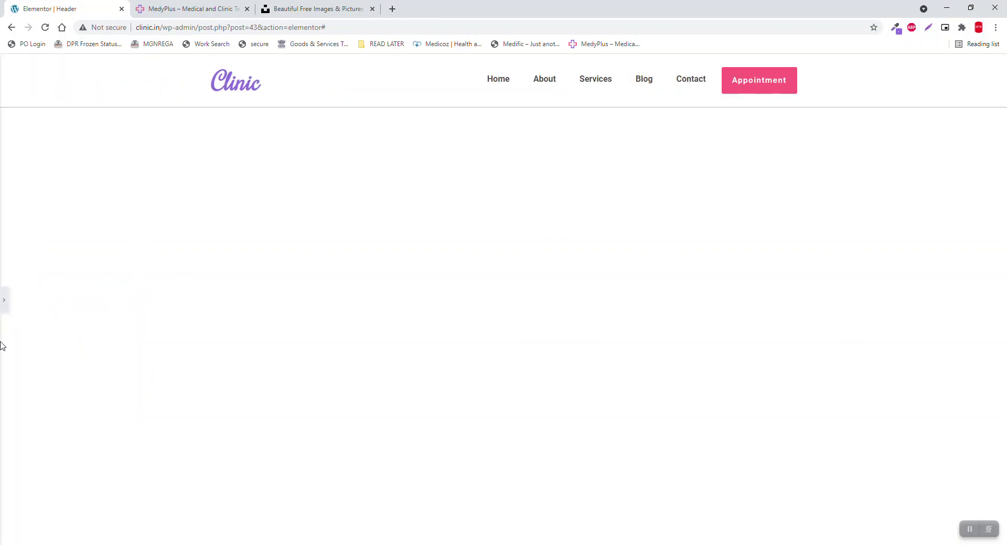
pyautogui.click(3, 300)
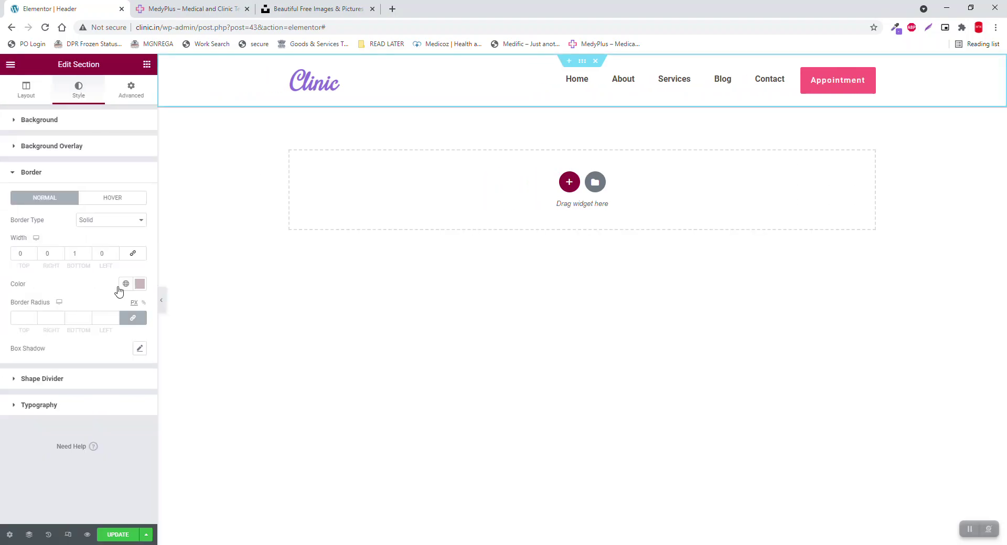
# - Change the border to lighter pink #F4E3E3 and switch to the mobile preview
pyautogui.click(139, 284)
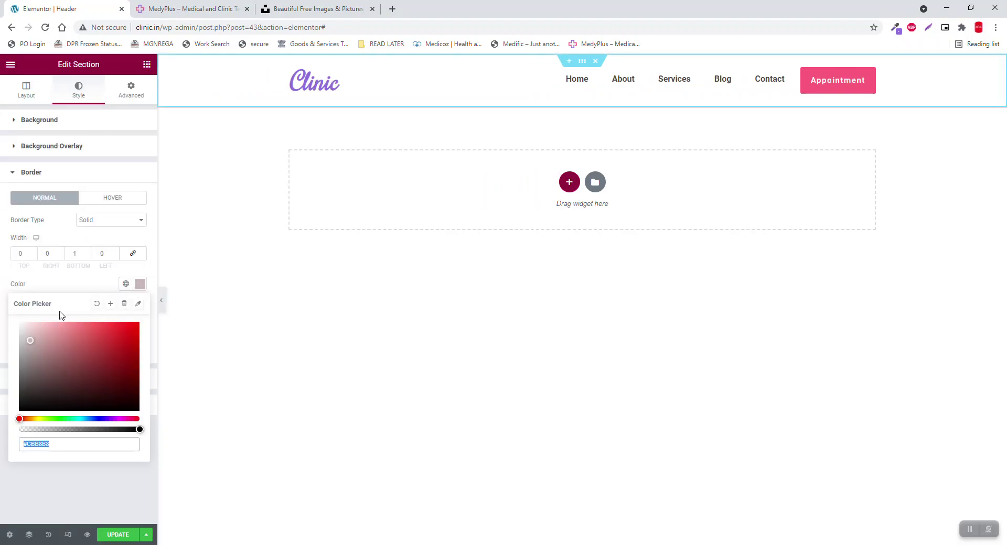
pyautogui.click(27, 326)
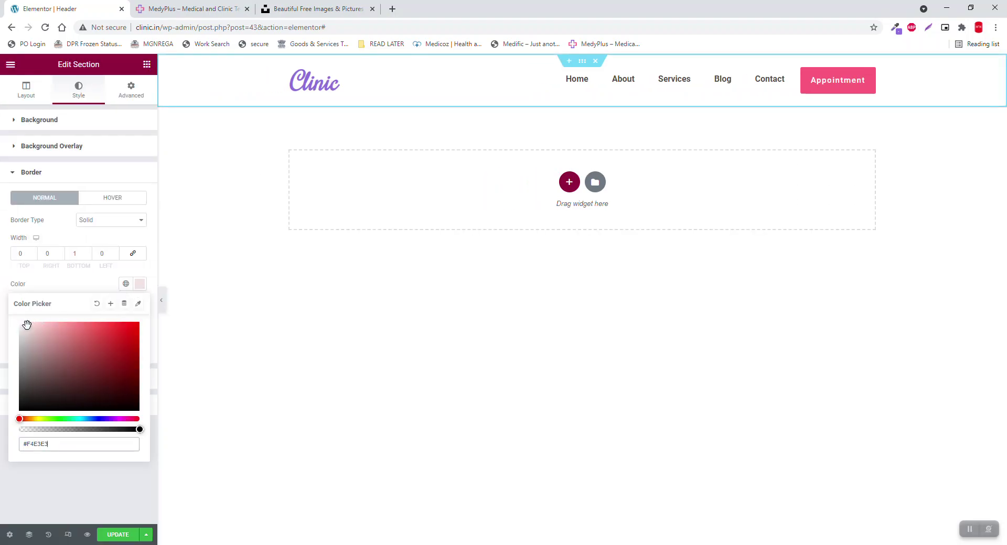
pyautogui.click(162, 304)
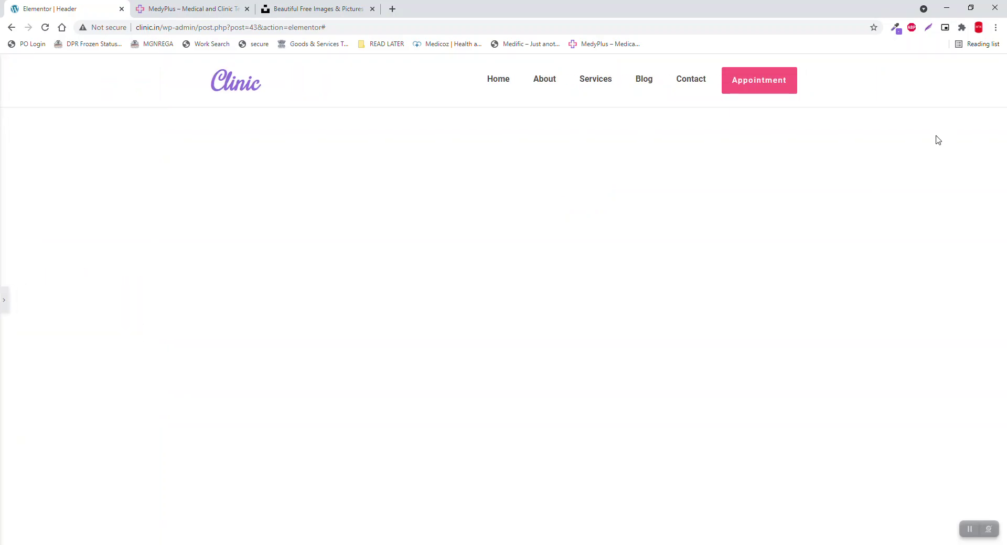
pyautogui.click(4, 300)
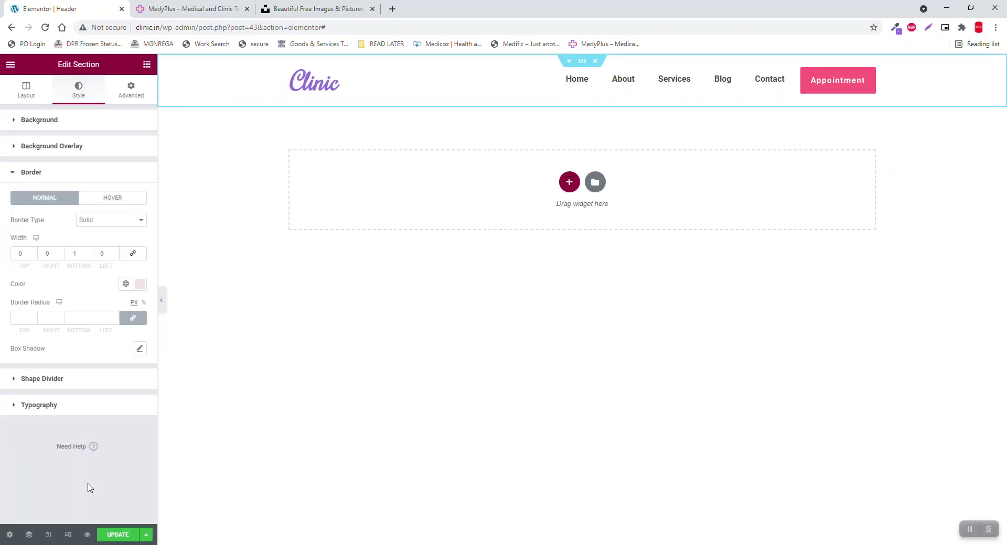
pyautogui.click(67, 535)
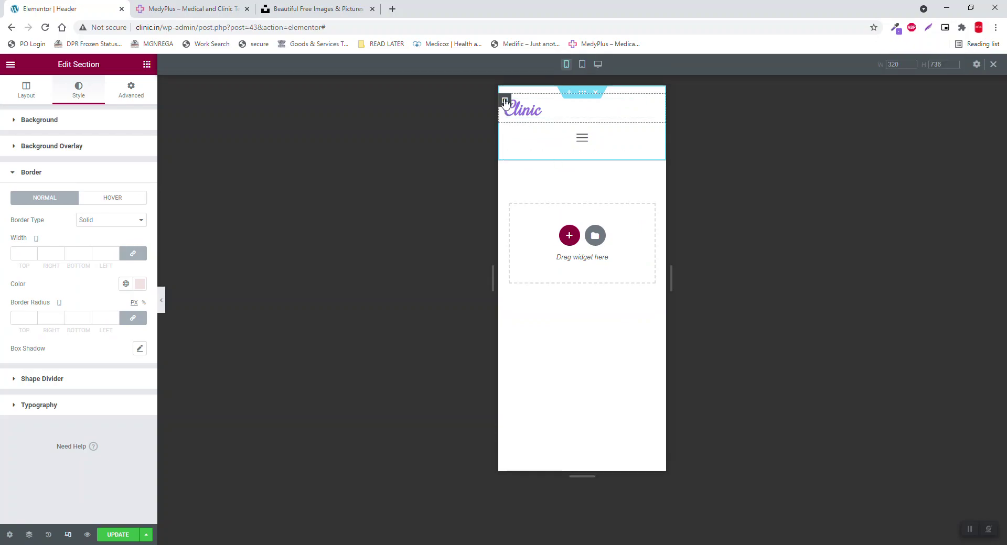
# - On mobile, make the logo column 70% and menu column 30% wide, save, and exit to the dashboard
pyautogui.click(505, 101)
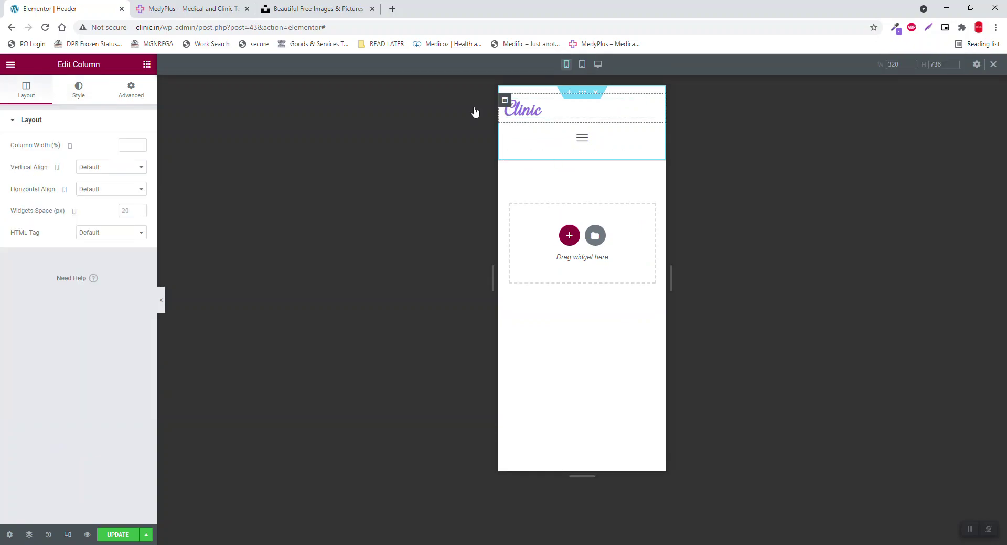
pyautogui.click(130, 145)
pyautogui.write('70')
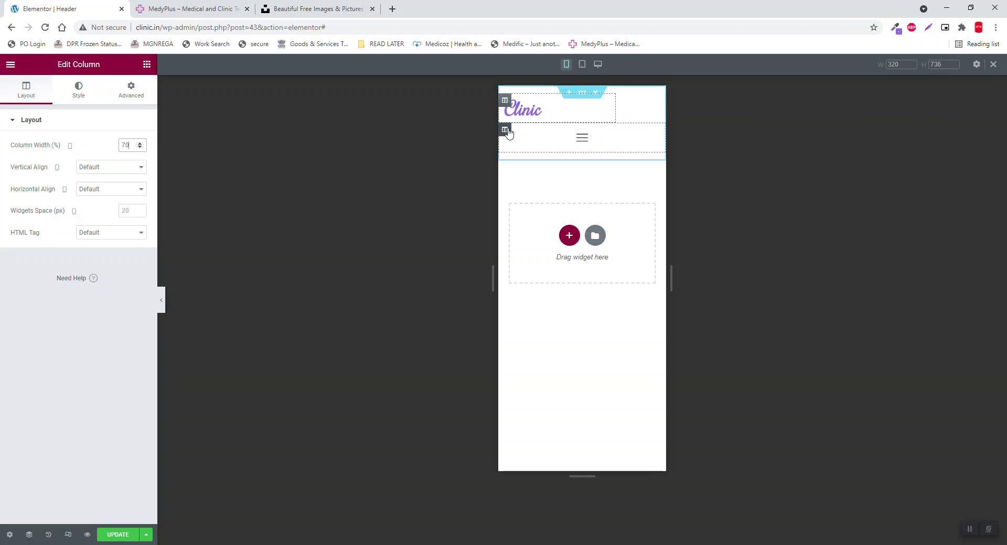
pyautogui.click(505, 130)
pyautogui.click(129, 147)
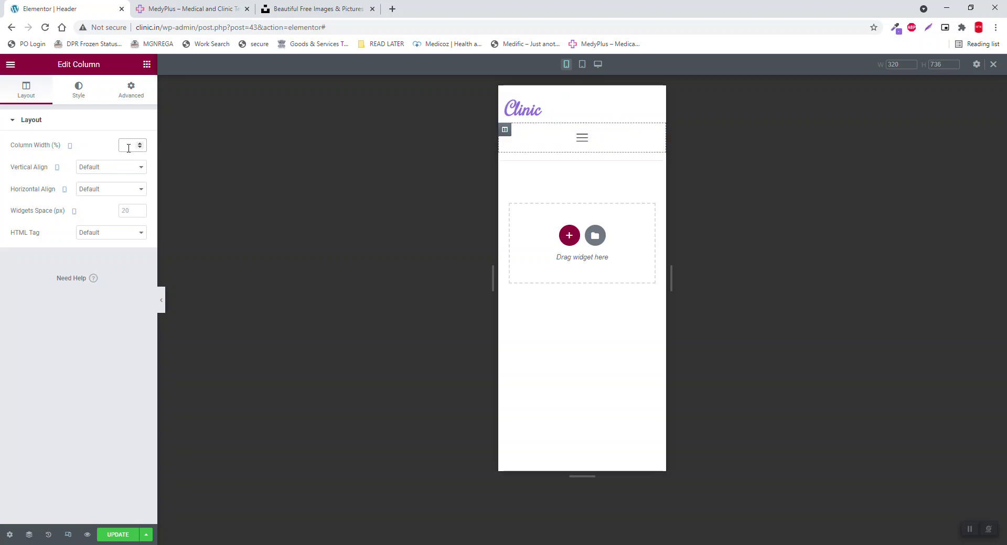
pyautogui.write('30')
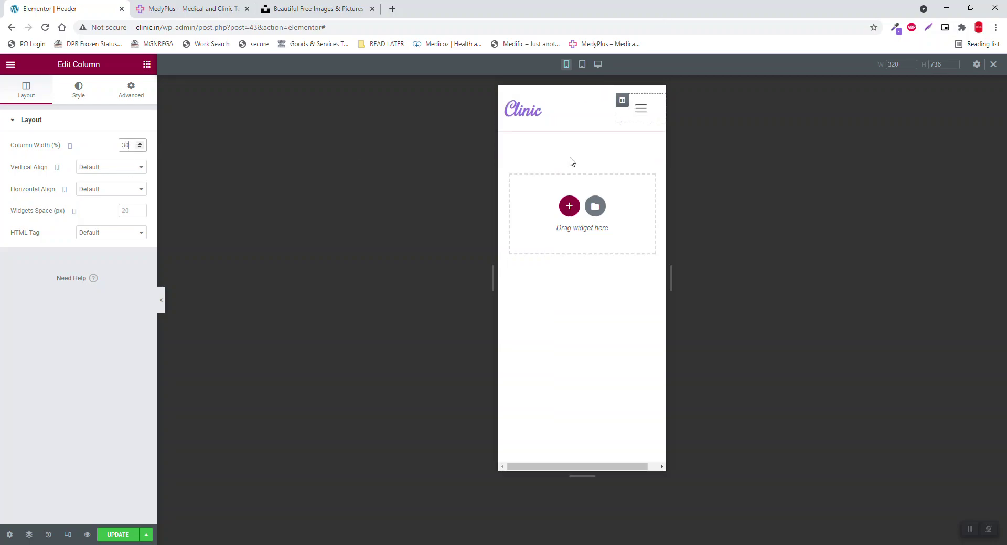
pyautogui.click(107, 537)
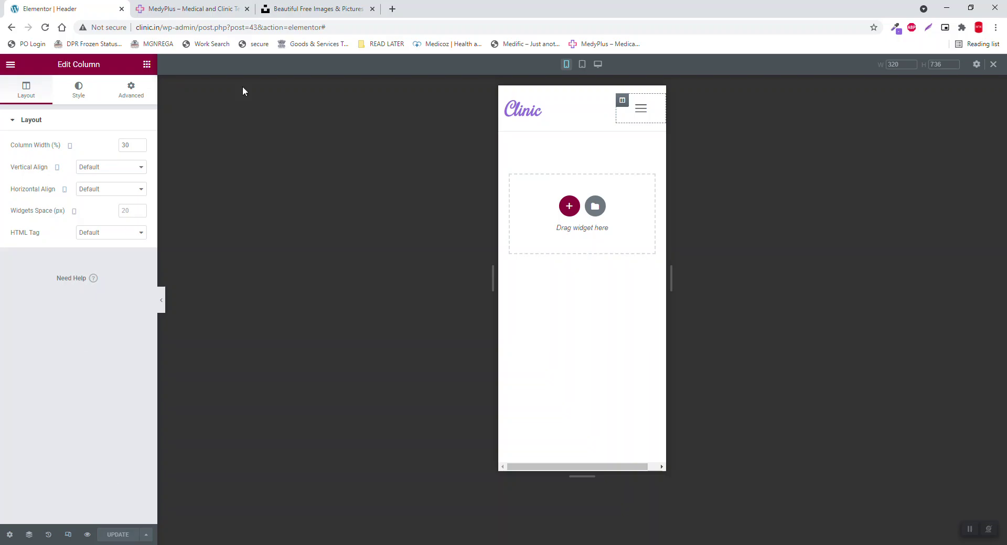
pyautogui.click(9, 64)
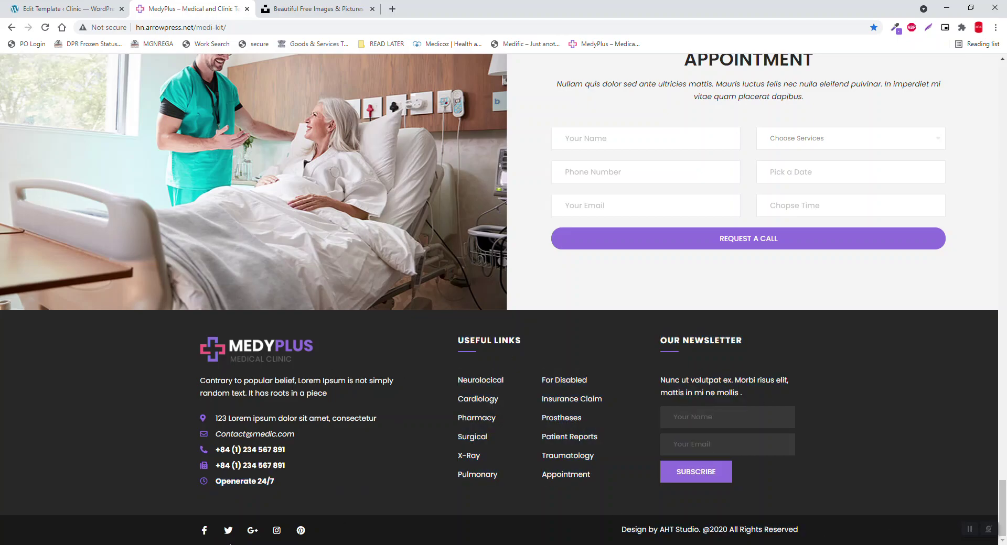
# - Start a new header/footer template titled 'Foooter'
pyautogui.moveTo(622, 530); pyautogui.dragTo(702, 530)
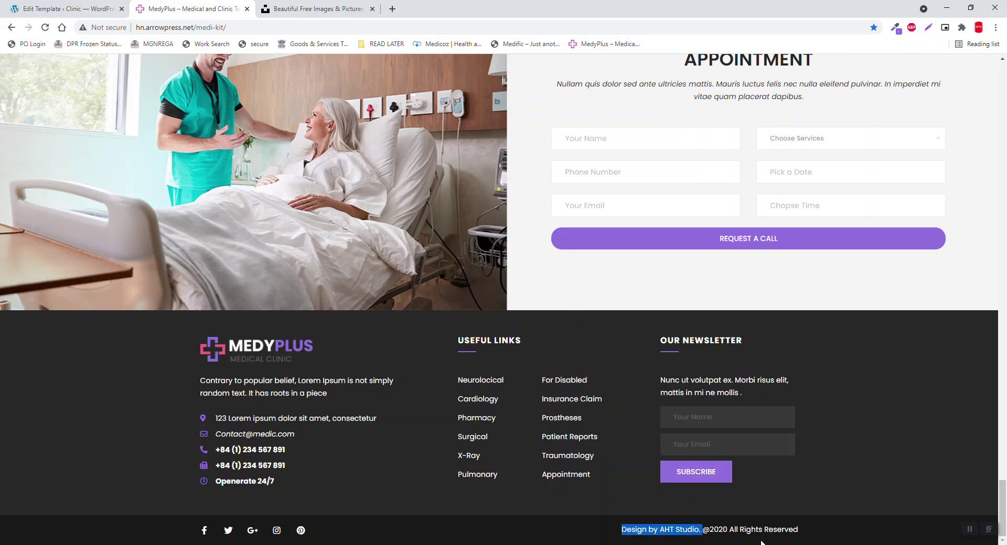
pyautogui.click(67, 8)
pyautogui.click(190, 96)
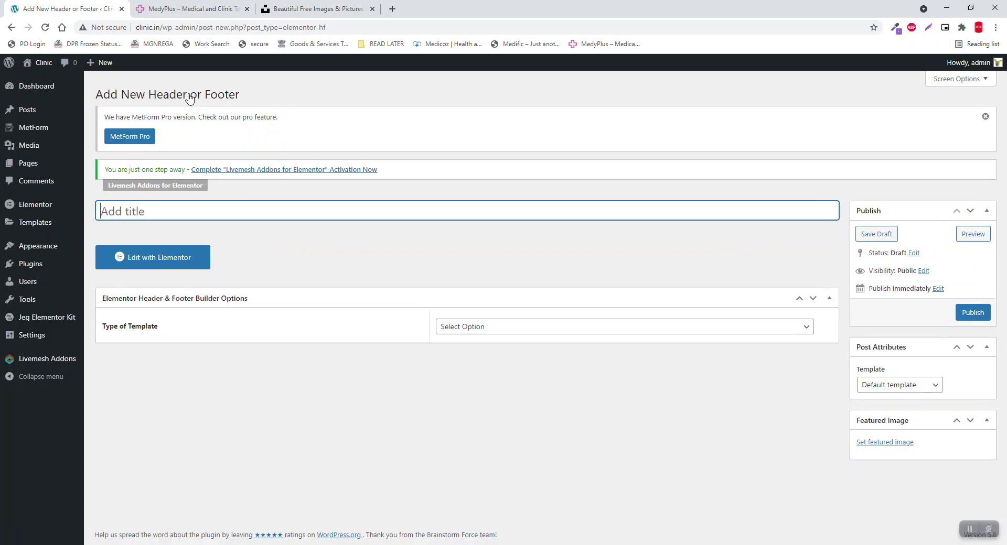
pyautogui.write('Foooter')
pyautogui.press('Tab')
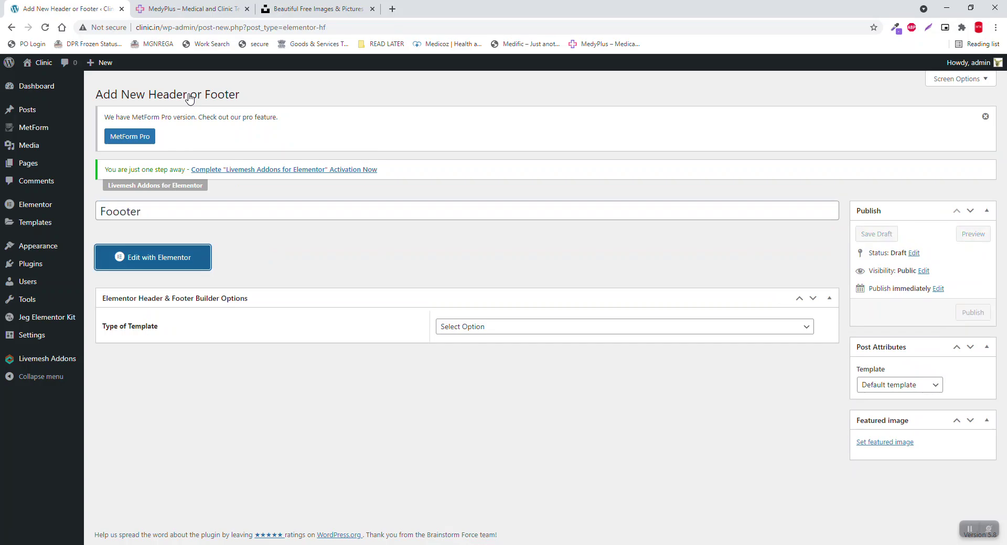
# - Publish it as a Footer on the Entire Website for All users with Elementor Canvas
pyautogui.click(495, 330)
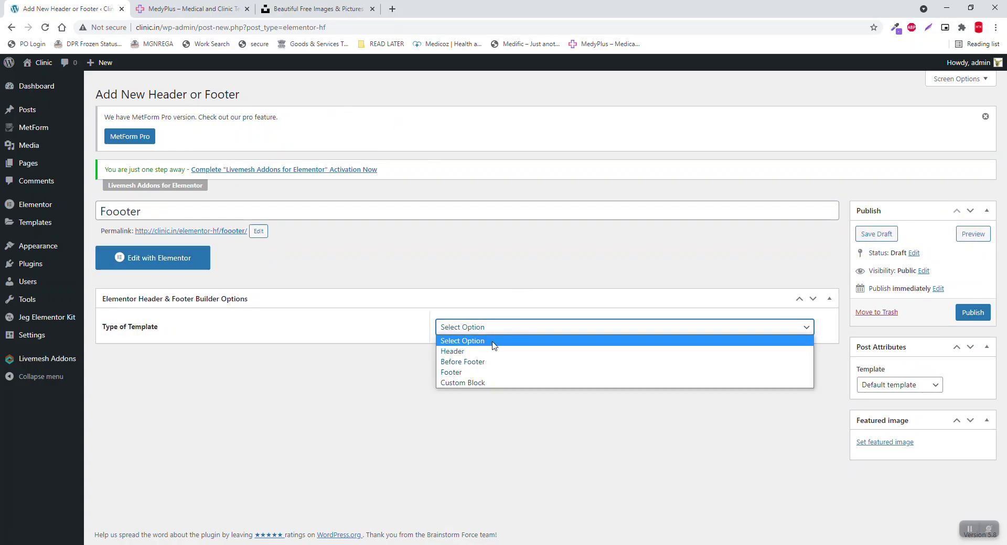
pyautogui.click(488, 371)
pyautogui.click(487, 367)
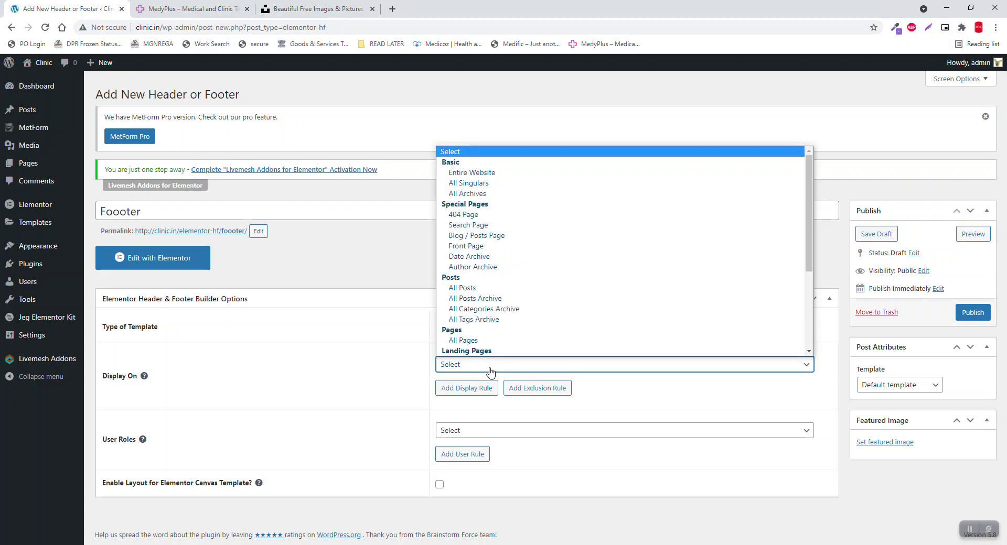
pyautogui.click(487, 177)
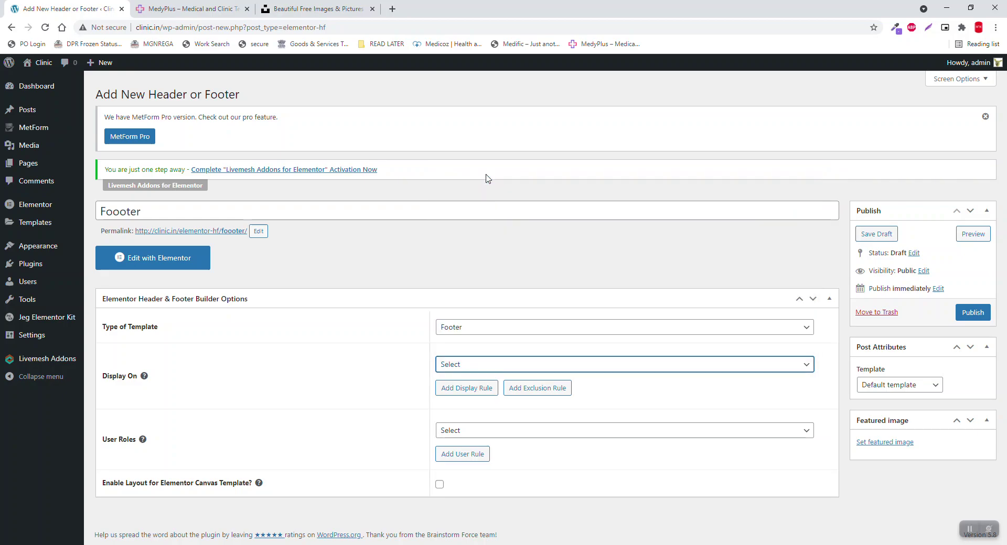
pyautogui.click(490, 433)
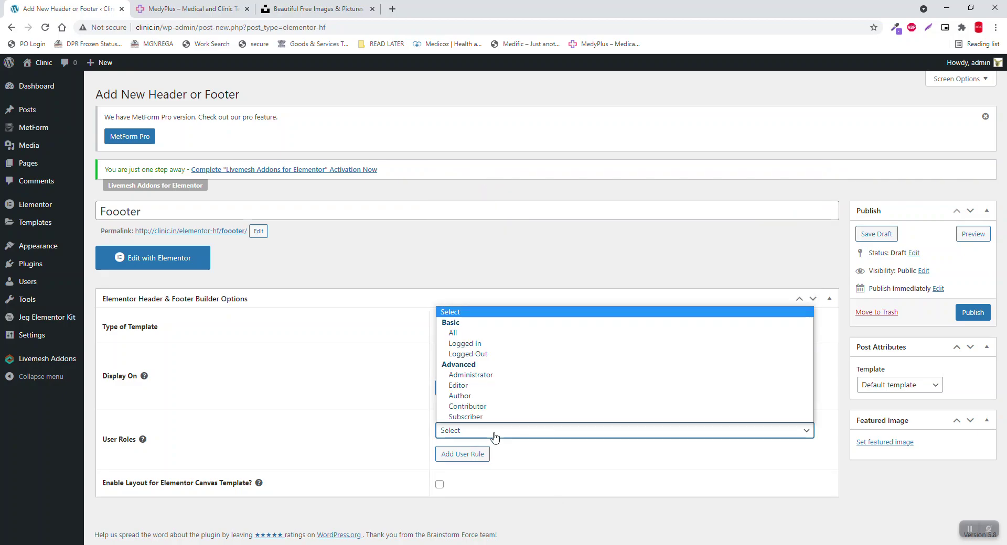
pyautogui.click(485, 334)
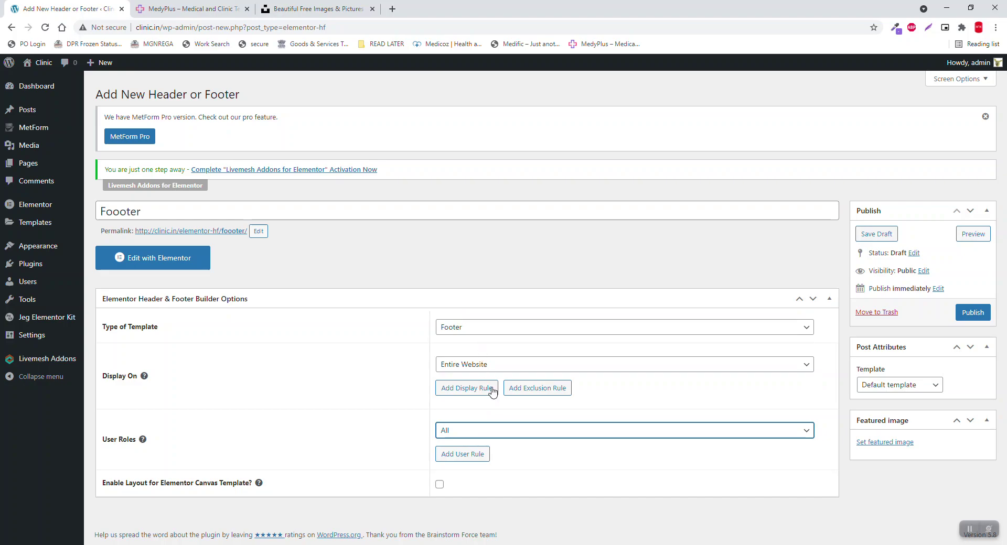
pyautogui.click(886, 385)
pyautogui.click(901, 410)
pyautogui.click(972, 315)
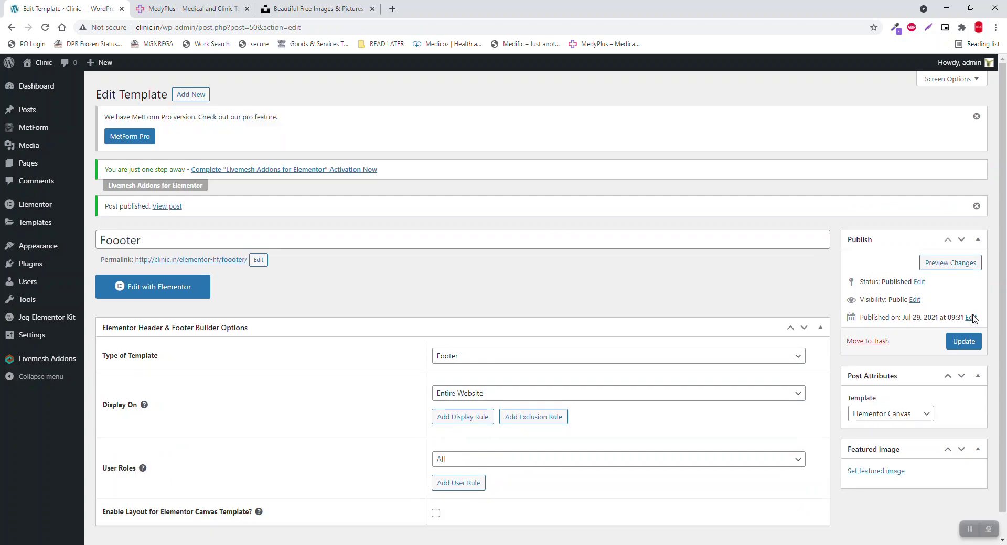
# - Open the Foooter template in Elementor and add an equal two-column section
pyautogui.click(173, 287)
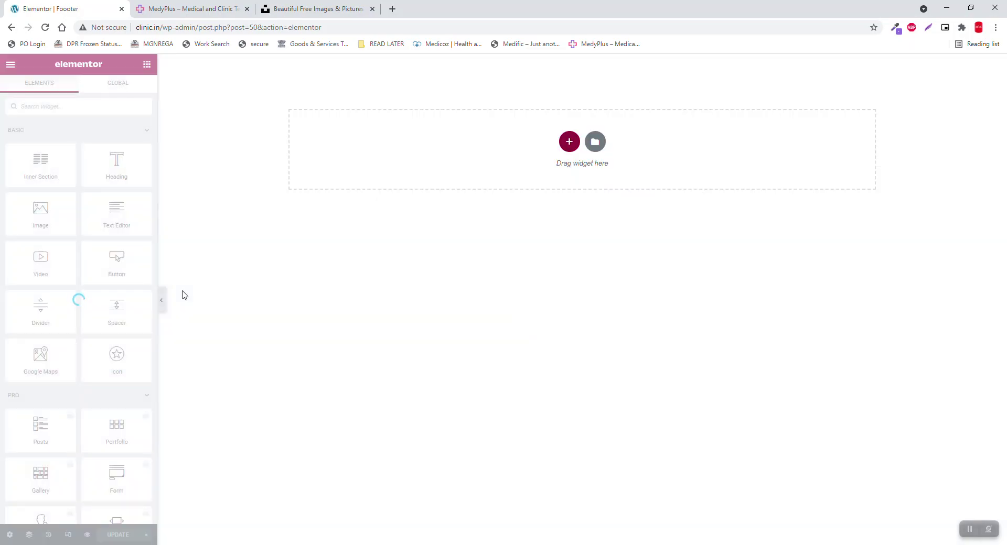
pyautogui.click(569, 142)
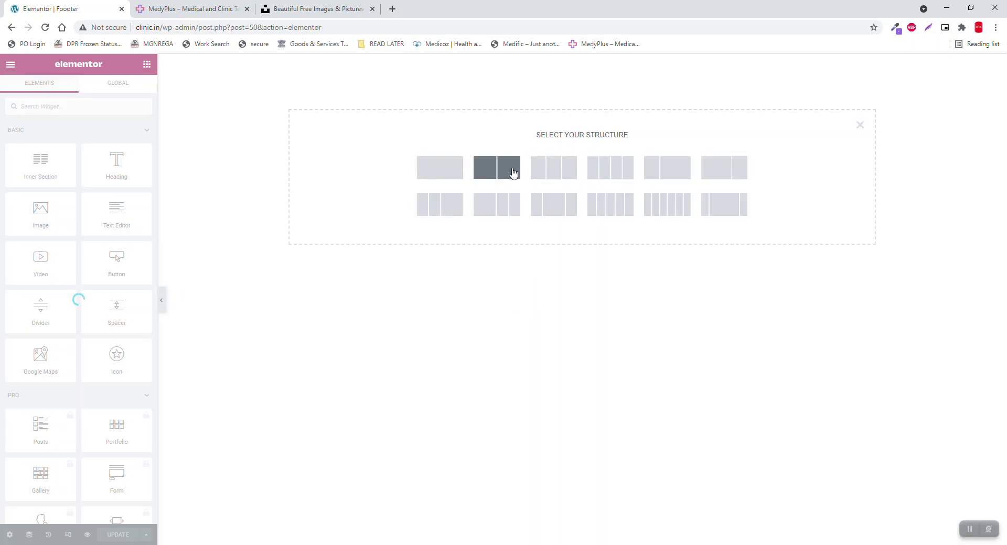
pyautogui.click(513, 174)
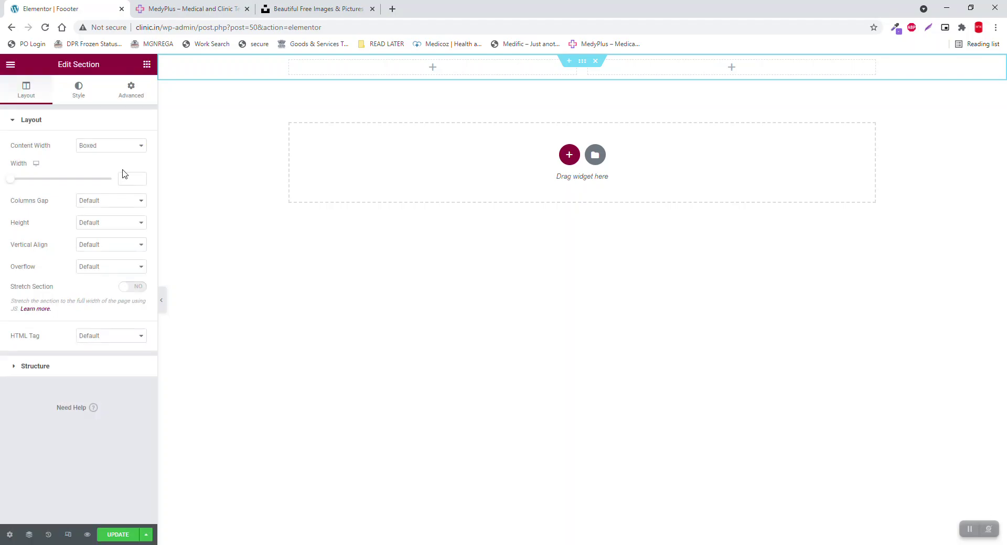
# - Vertically centre the section and give it a Classic dark Secondary global background
pyautogui.click(100, 245)
pyautogui.click(101, 274)
pyautogui.click(82, 96)
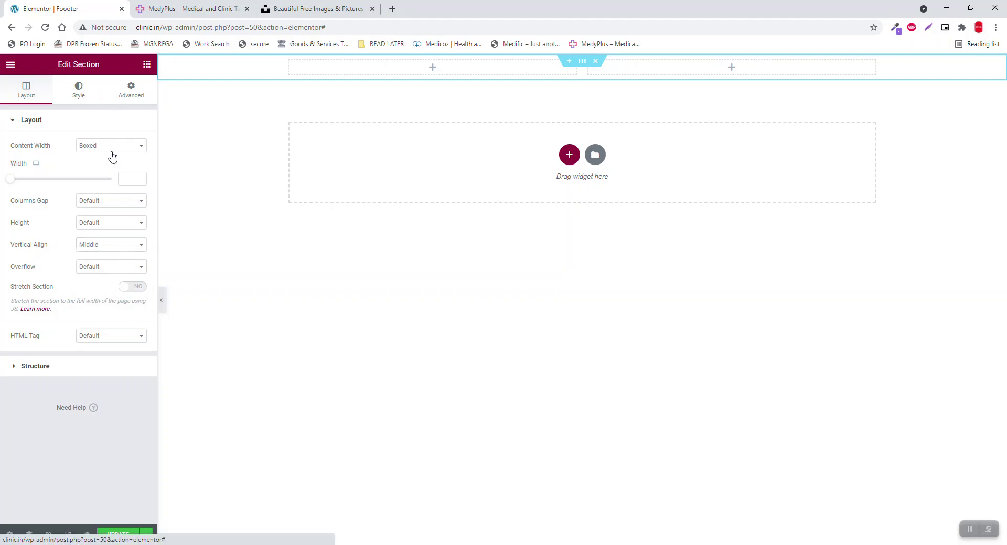
pyautogui.click(235, 7)
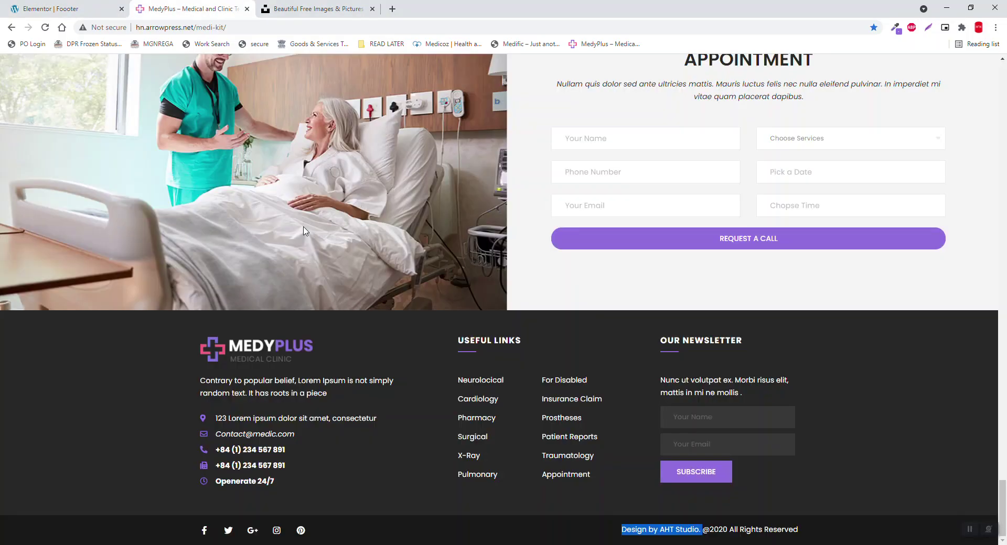
pyautogui.click(56, 5)
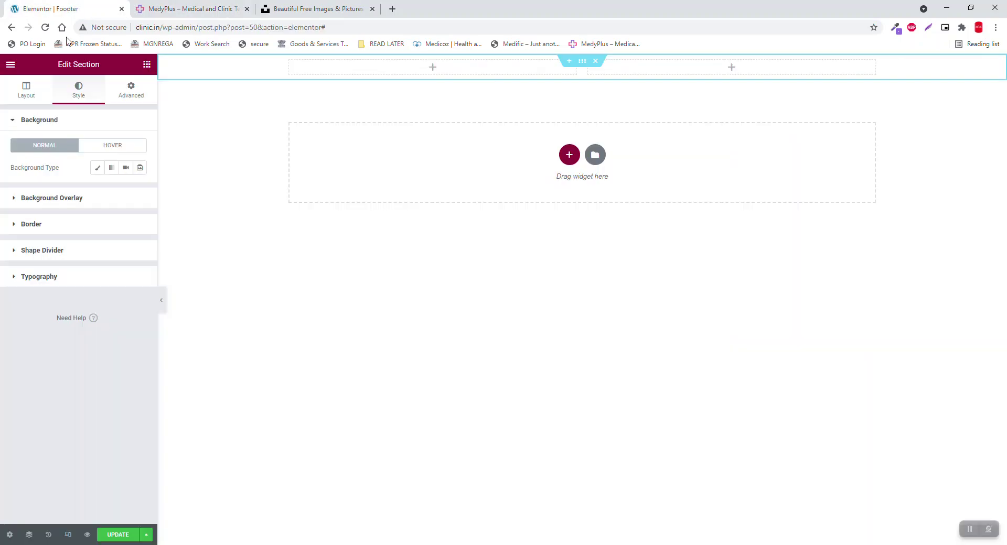
pyautogui.click(99, 167)
pyautogui.click(125, 190)
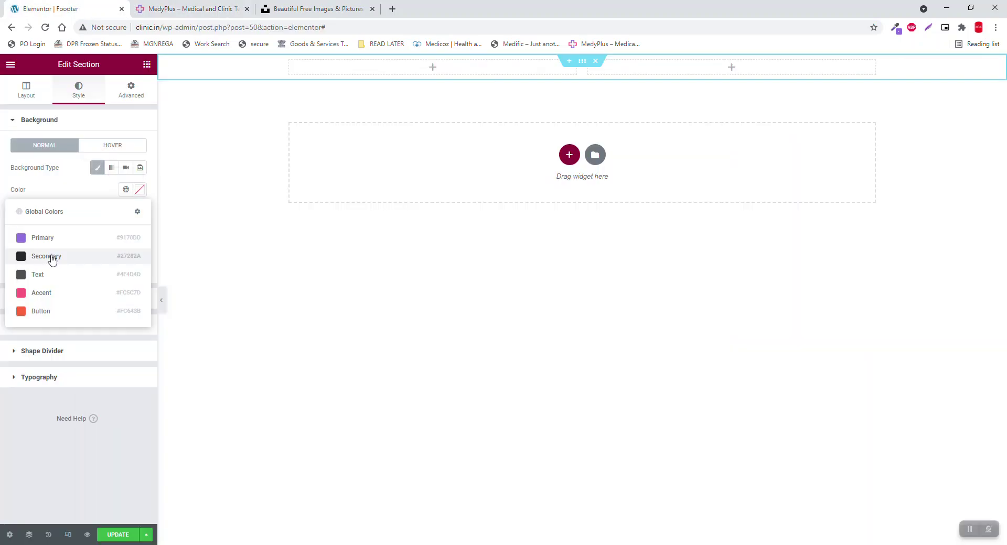
pyautogui.click(52, 256)
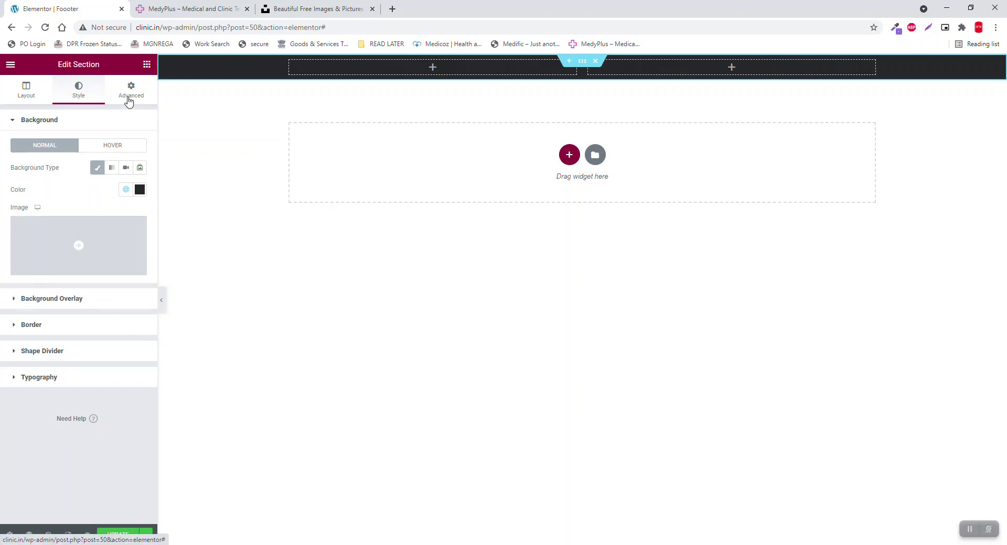
# - Set the section's top and bottom padding to 100 px
pyautogui.click(130, 97)
pyautogui.click(21, 200)
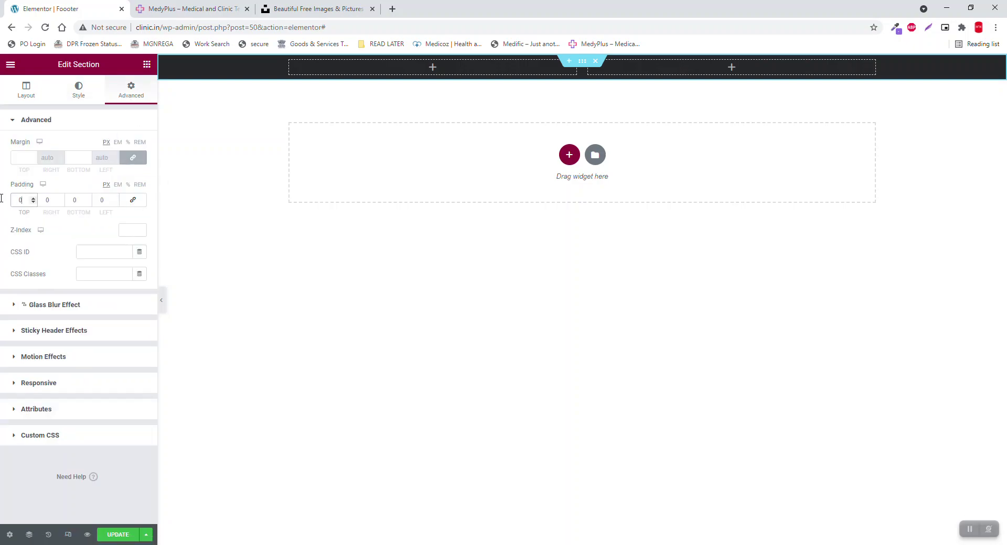
pyautogui.write('100')
pyautogui.press('Tab')
pyautogui.press('Tab')
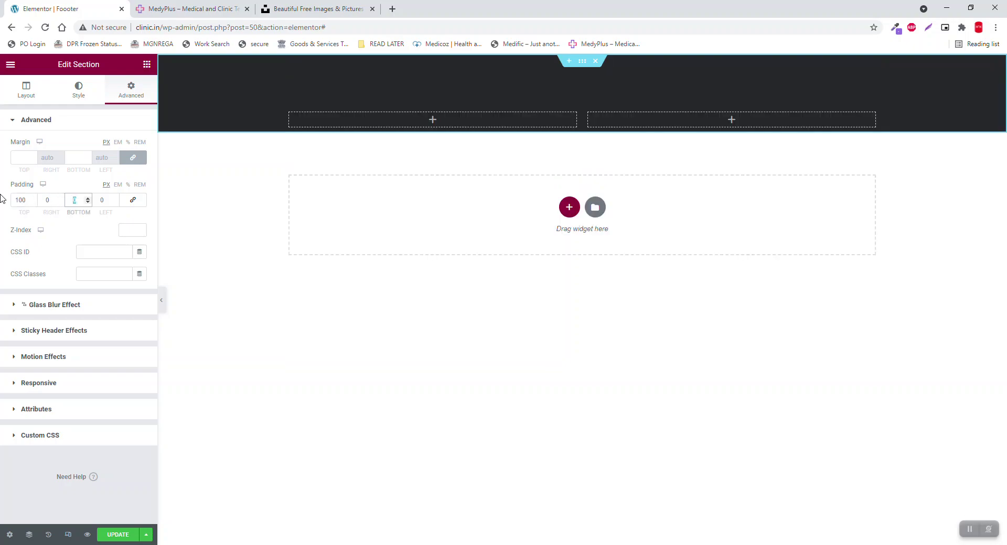
pyautogui.write('100')
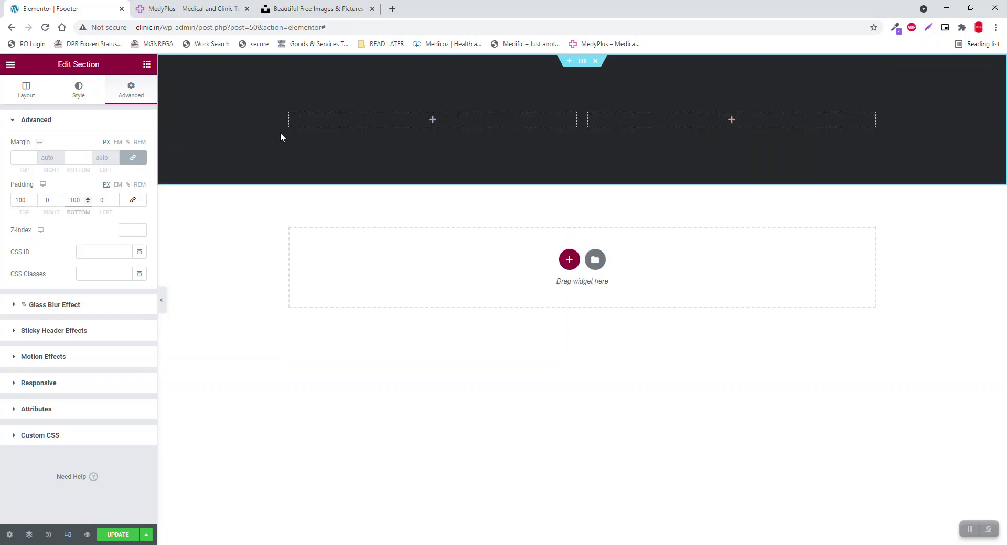
pyautogui.click(146, 66)
pyautogui.click(147, 65)
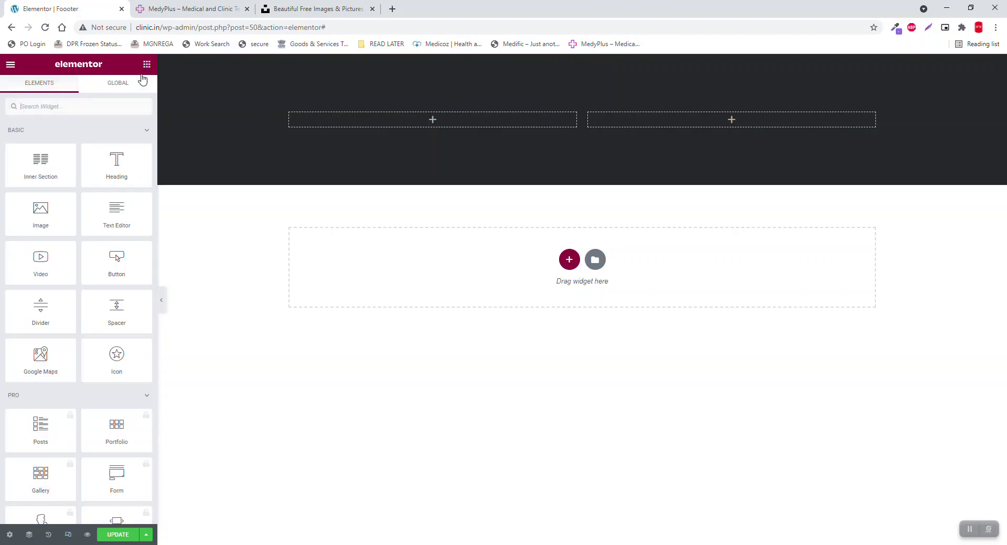
# - Place a Social Icons widget in the left column and add a WordPress icon
pyautogui.click(85, 109)
pyautogui.write('soci')
pyautogui.moveTo(40, 142); pyautogui.dragTo(461, 133)
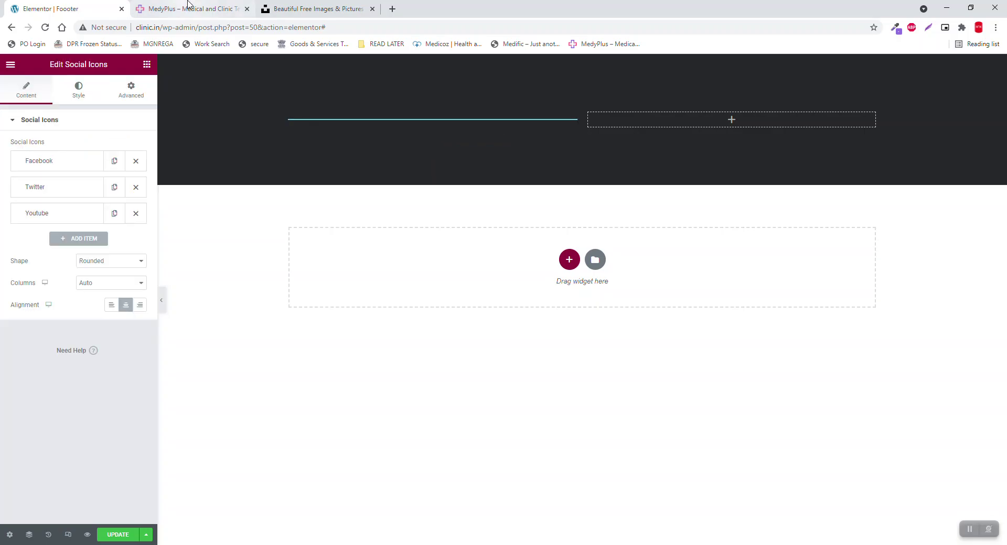
pyautogui.click(183, 9)
pyautogui.click(34, 5)
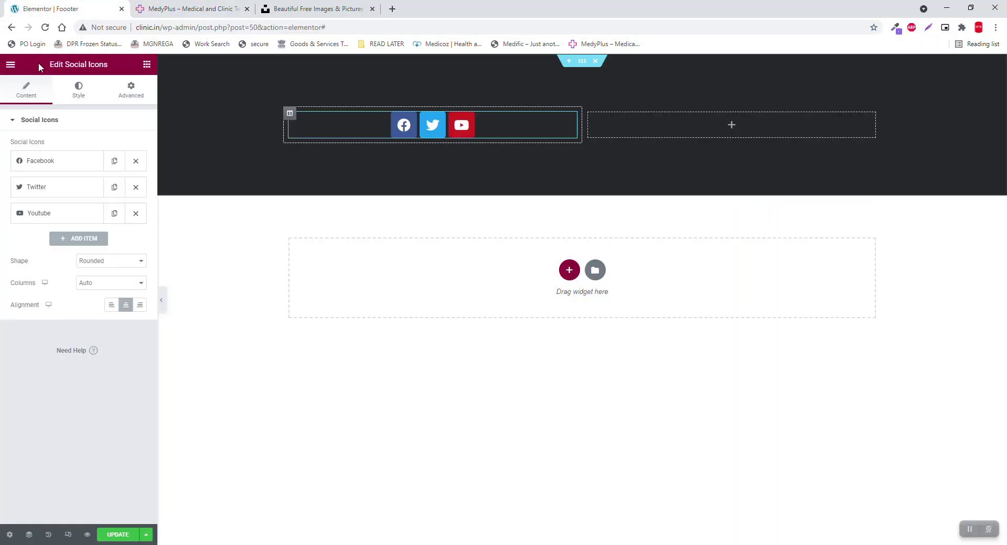
pyautogui.click(78, 239)
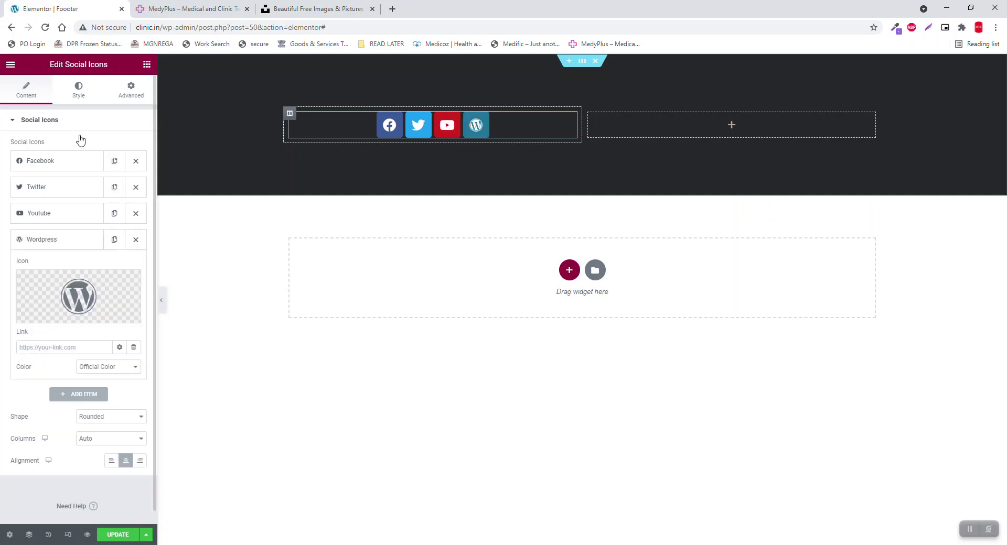
# - Style the icons with Custom colour, fully transparent primary colour, and size 20
pyautogui.click(84, 91)
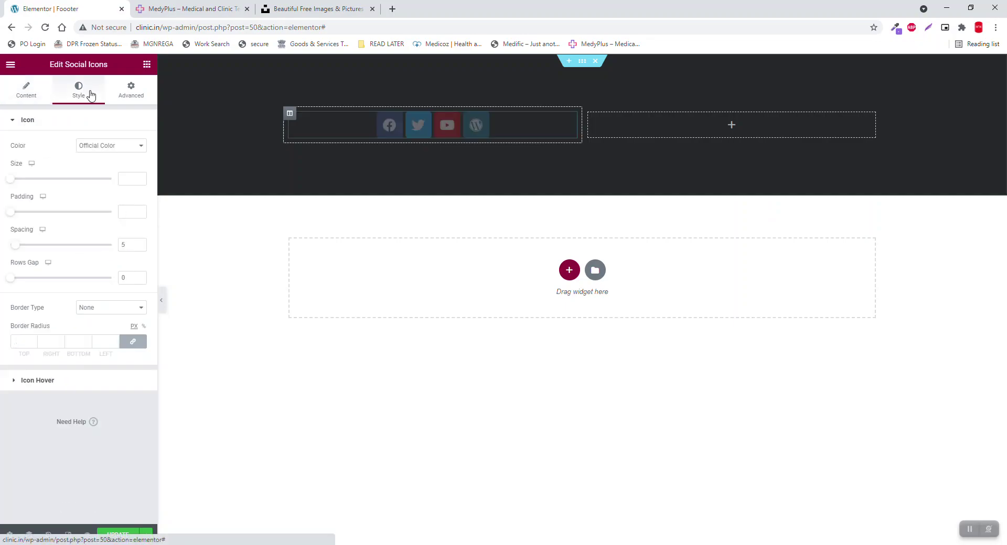
pyautogui.click(95, 145)
pyautogui.click(89, 164)
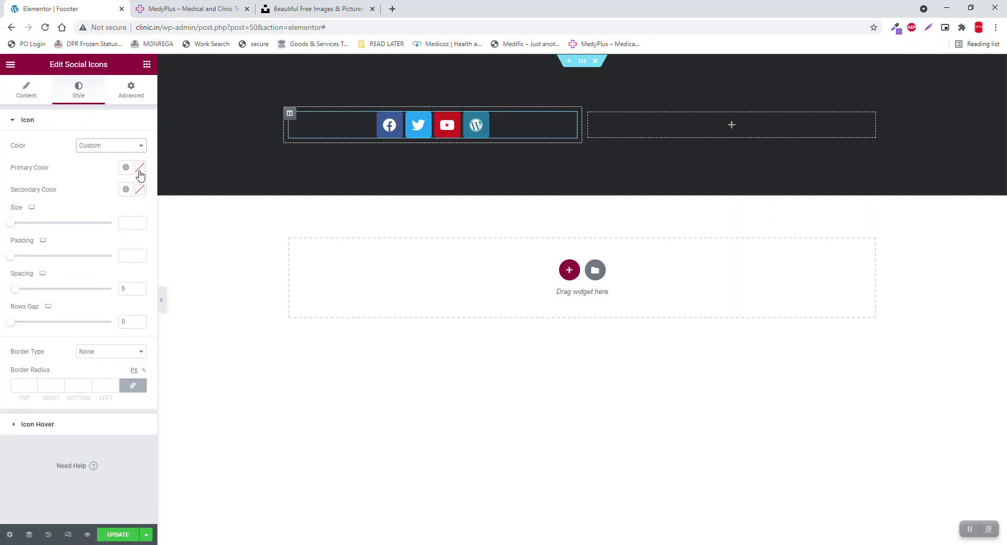
pyautogui.click(137, 169)
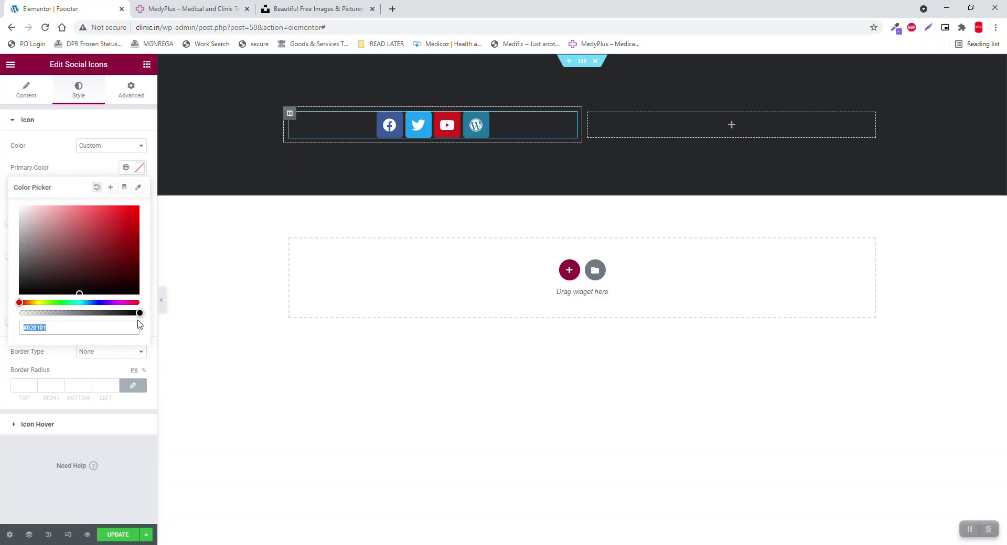
pyautogui.moveTo(144, 314); pyautogui.dragTo(4, 304)
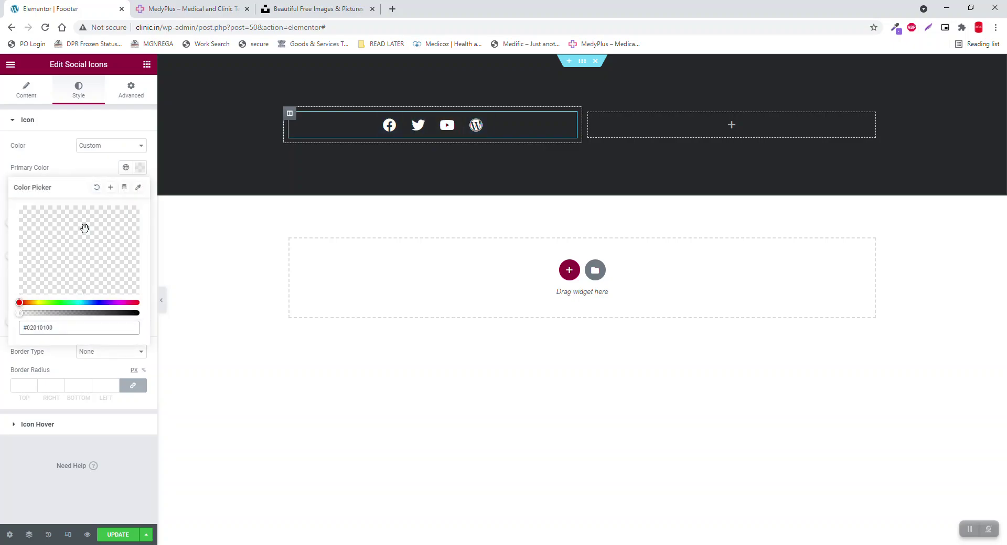
pyautogui.click(89, 166)
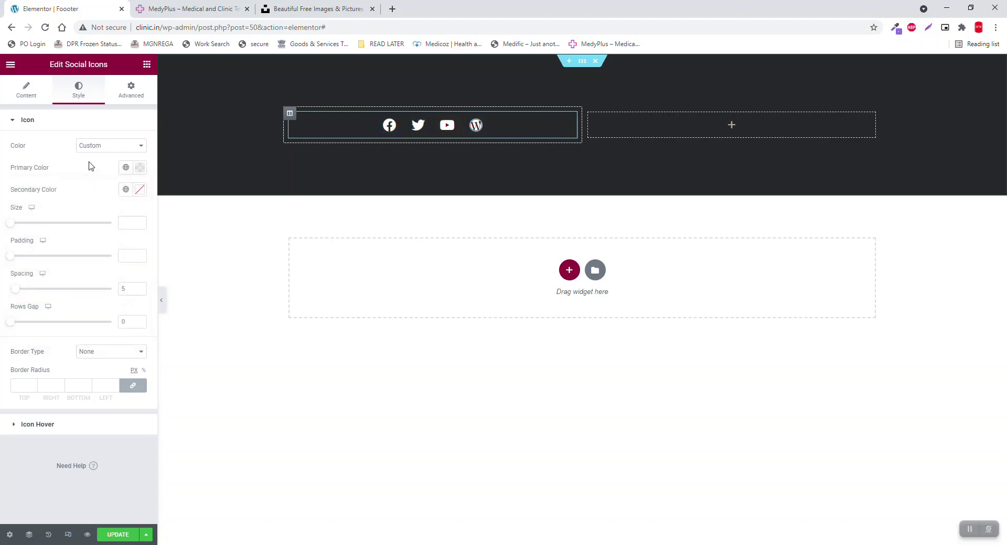
pyautogui.click(125, 223)
pyautogui.write('30')
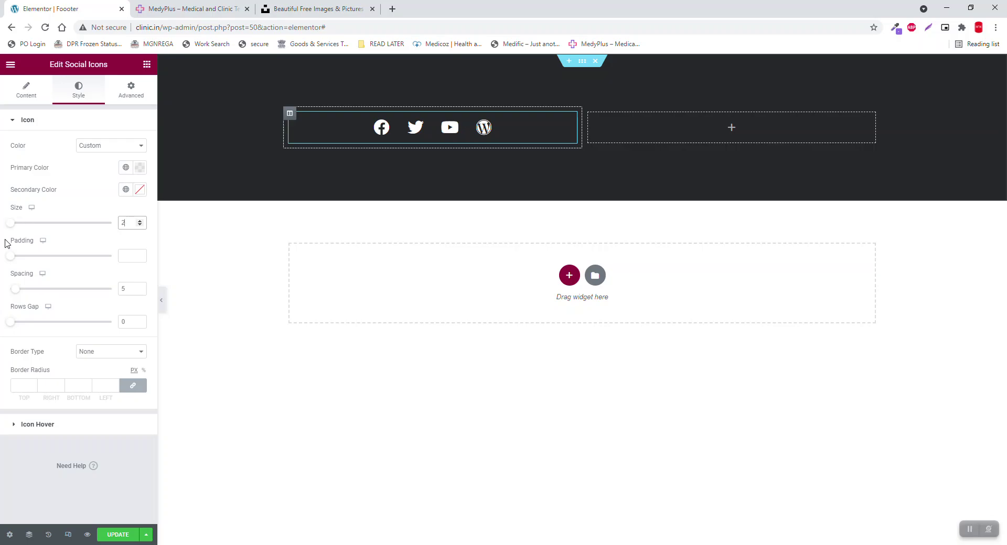
pyautogui.press('BackSpace')
pyautogui.press('BackSpace')
pyautogui.write('20')
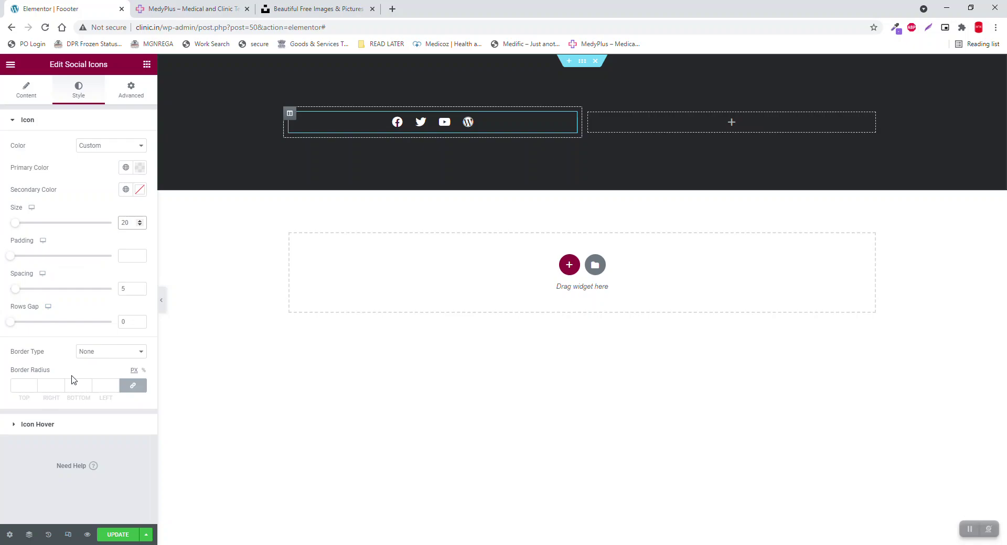
pyautogui.click(59, 427)
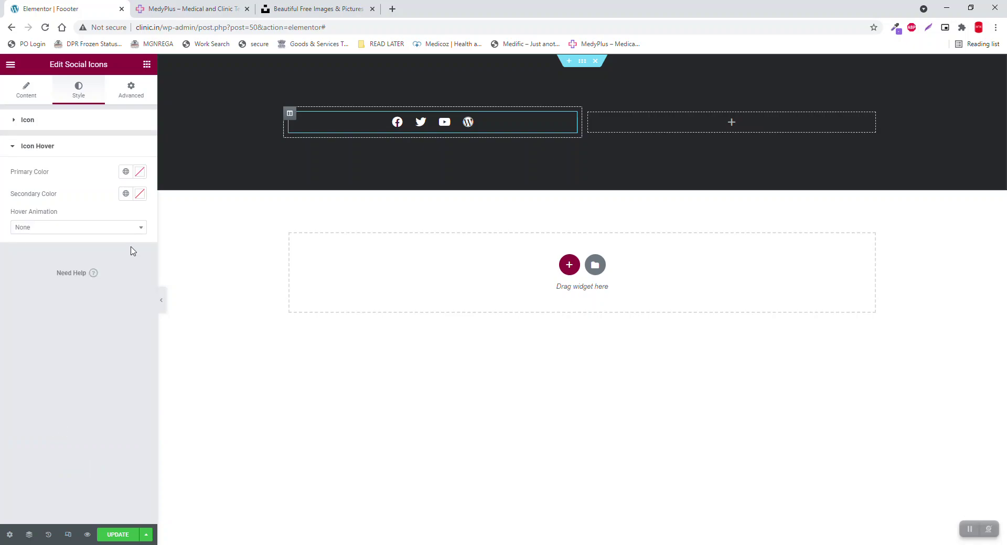
# - Set the icon hover primary colour to #ffffff and hover secondary colour to the pink Accent global
pyautogui.click(140, 175)
pyautogui.write('#ffffff')
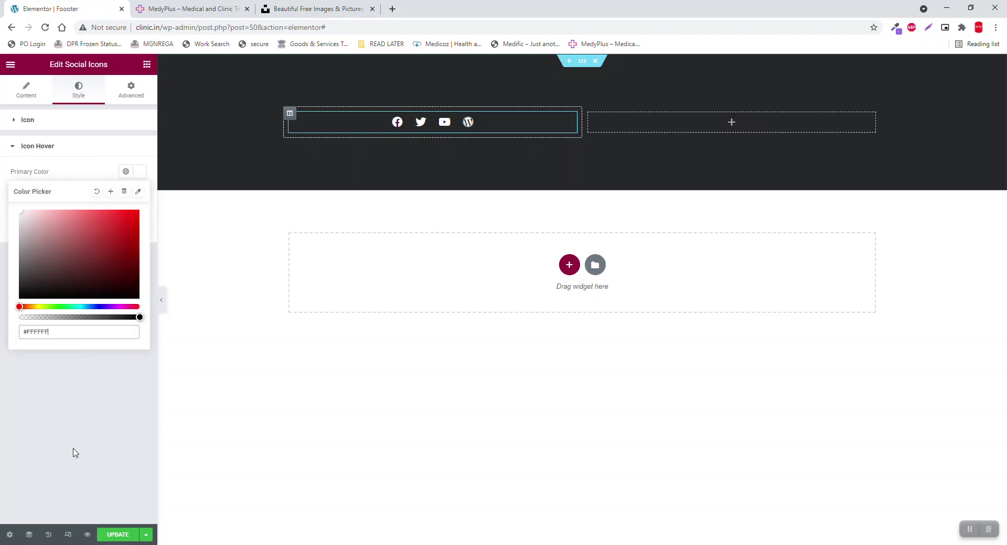
pyautogui.click(155, 237)
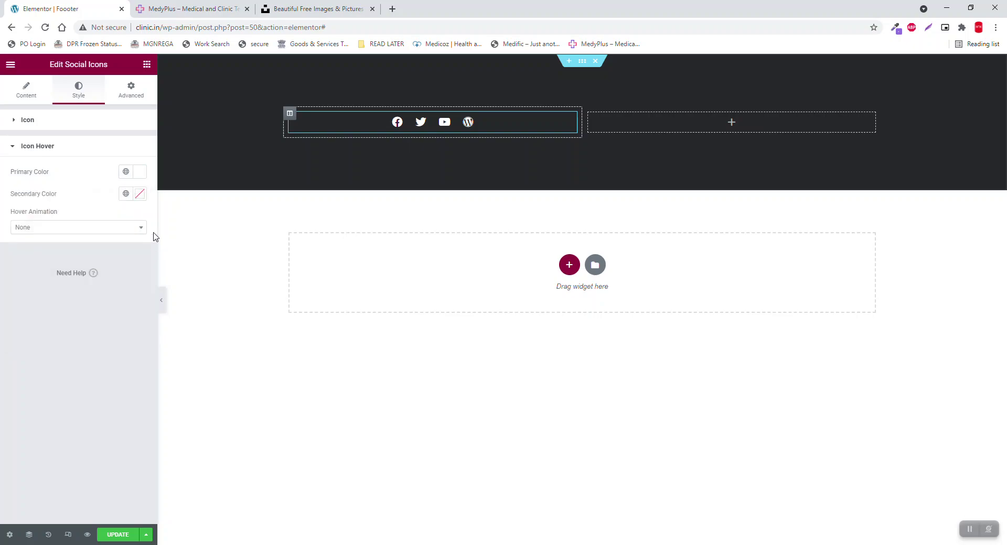
pyautogui.click(139, 194)
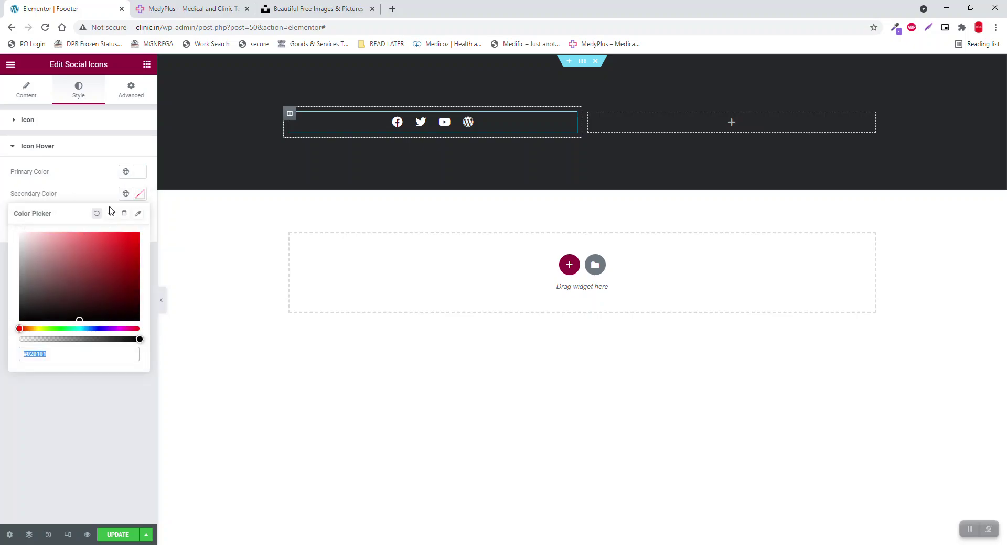
pyautogui.click(125, 194)
pyautogui.click(43, 262)
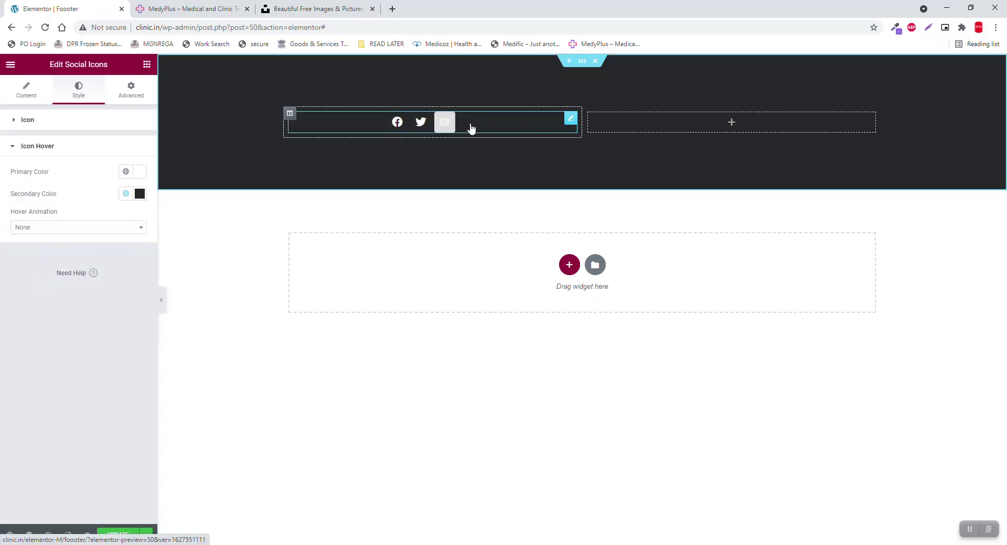
pyautogui.click(126, 194)
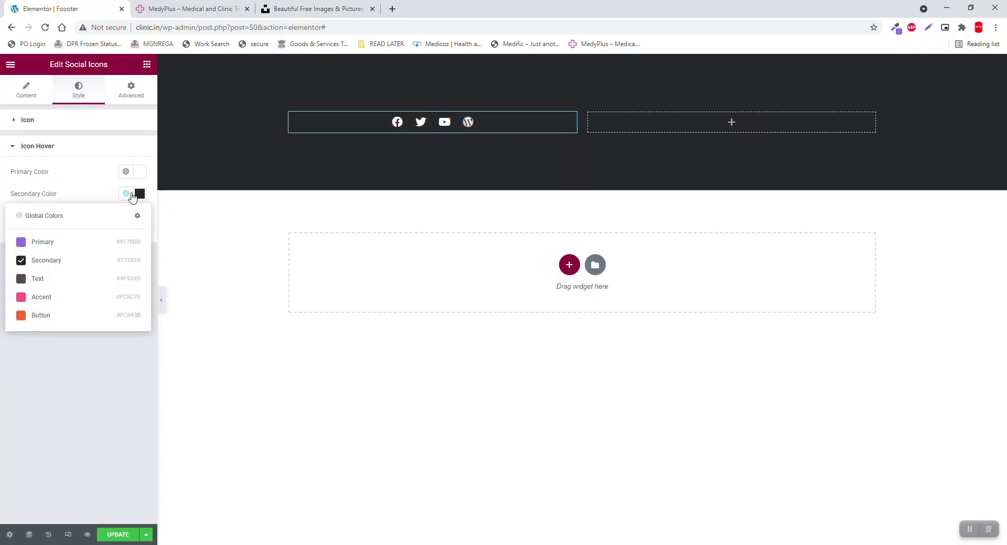
pyautogui.click(52, 298)
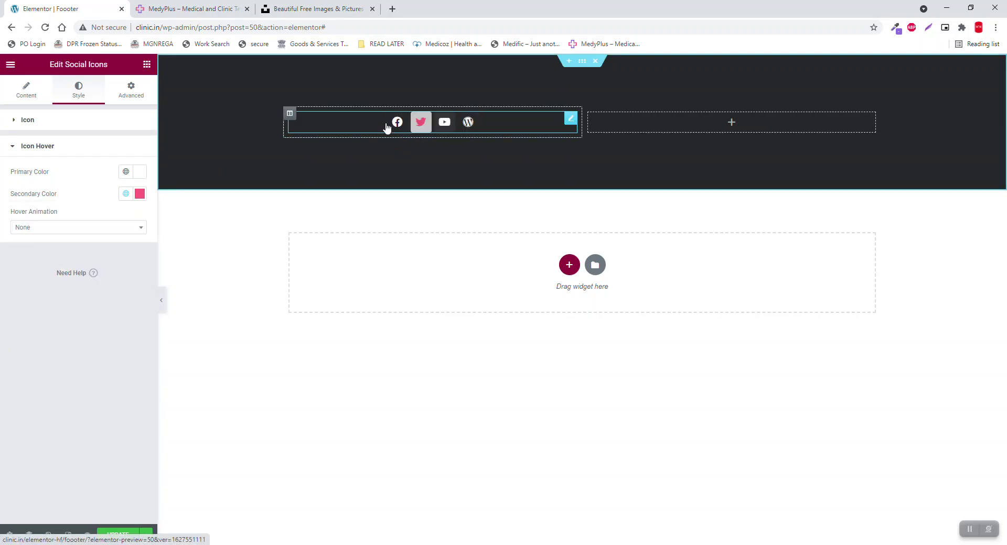
# - Left-align the social icons and start searching the widgets panel for the Copyright widget
pyautogui.click(28, 90)
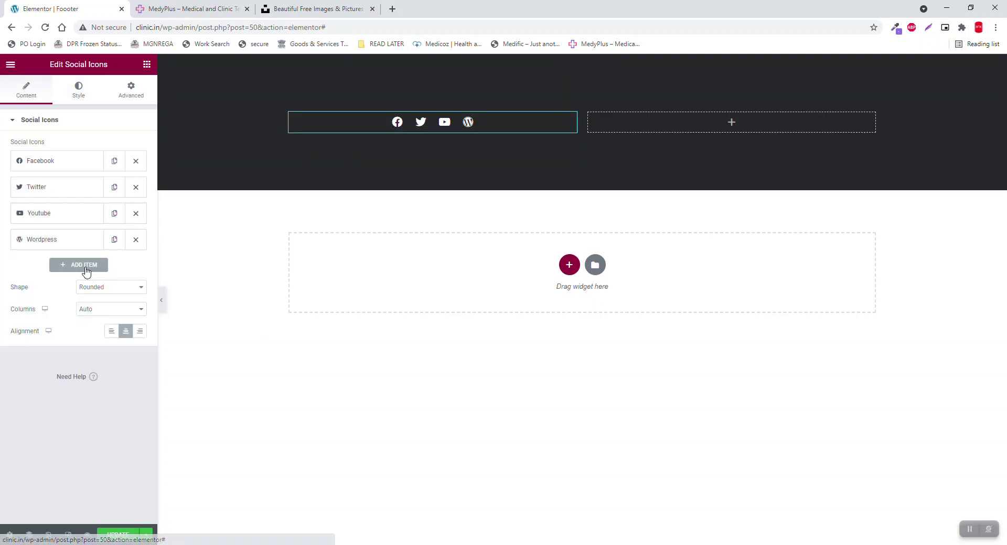
pyautogui.click(112, 331)
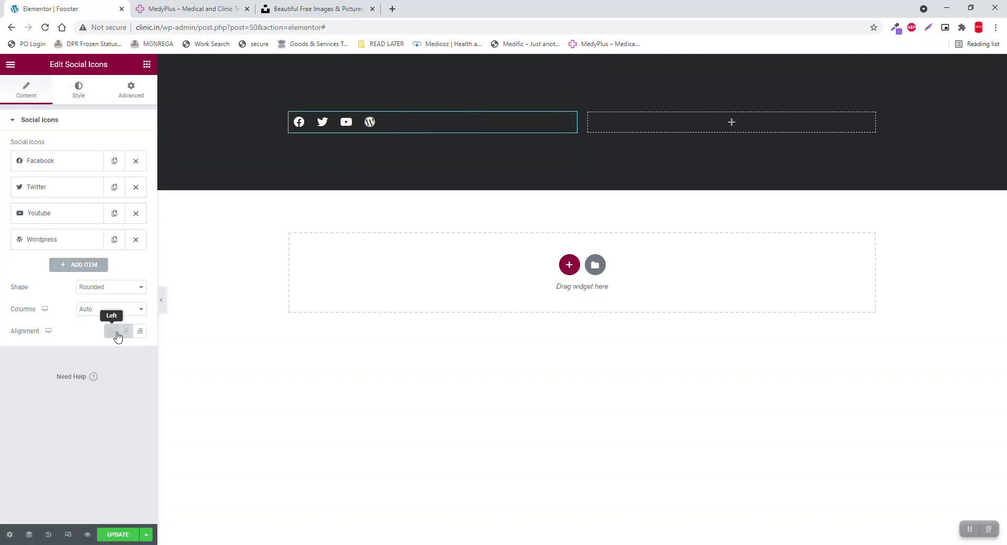
pyautogui.click(146, 65)
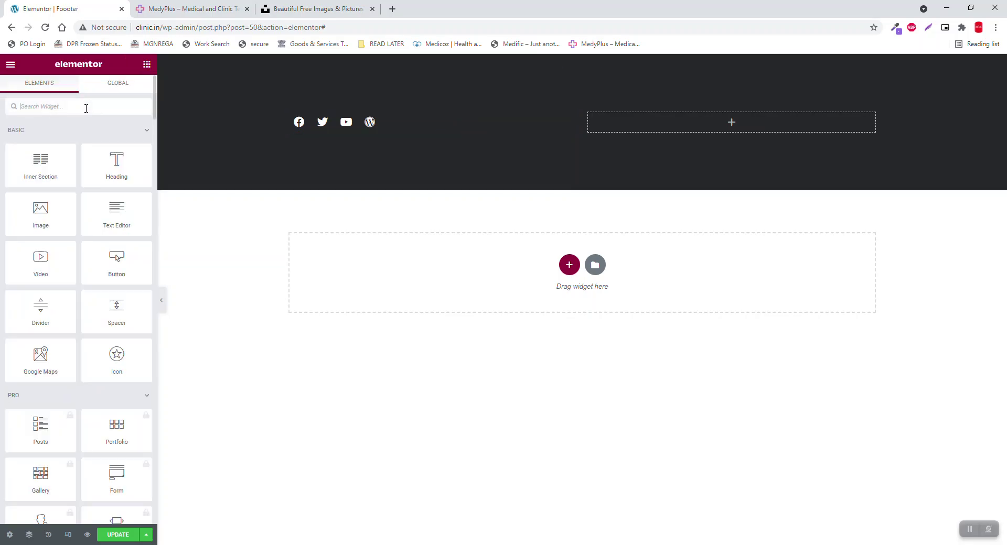
pyautogui.write('soci')
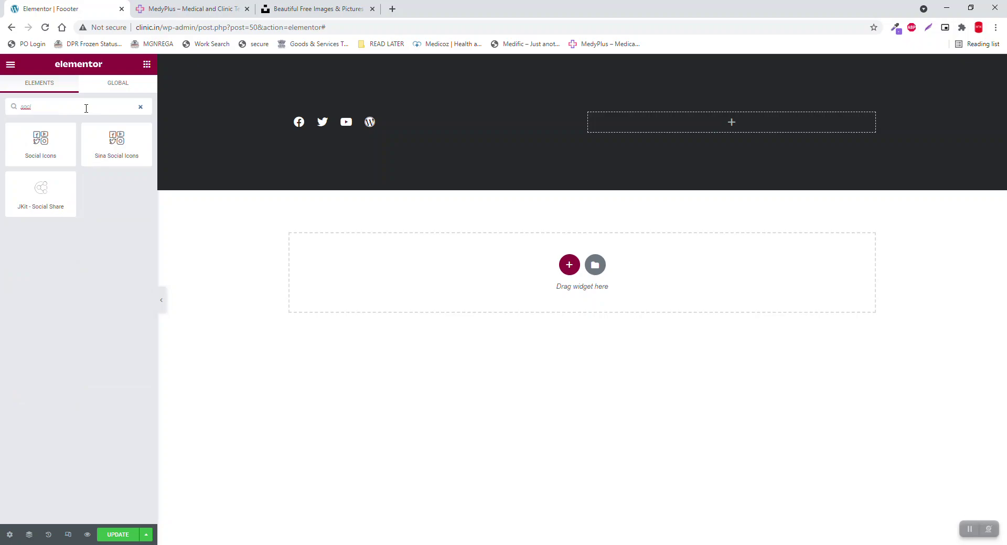
pyautogui.press('BackSpace')
pyautogui.press('BackSpace')
pyautogui.press('BackSpace')
pyautogui.press('BackSpace')
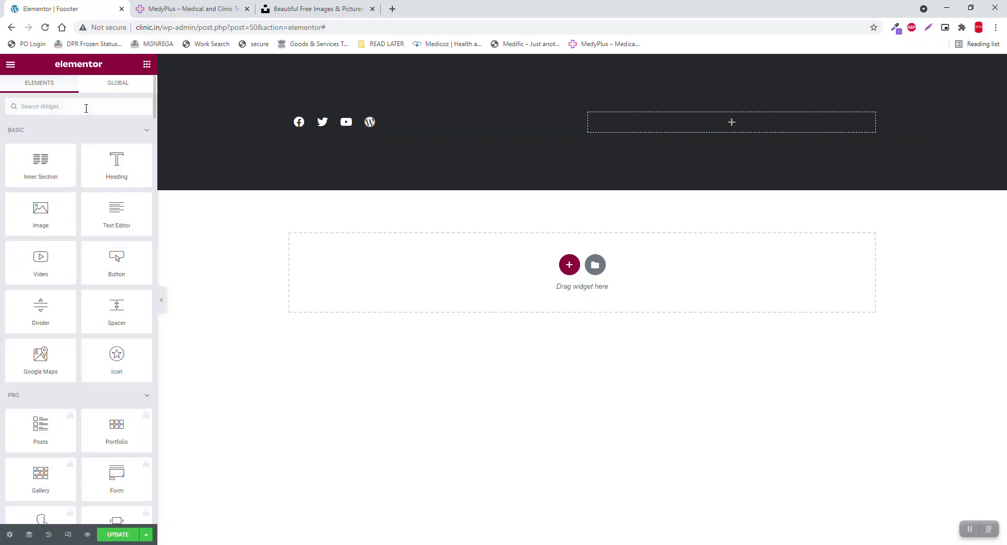
# - Add a right-aligned, white (#FFFFFF) Copyright widget to the right column, replacing 'Powered by' with 'Designed with Elementor Free'
pyautogui.write('cop')
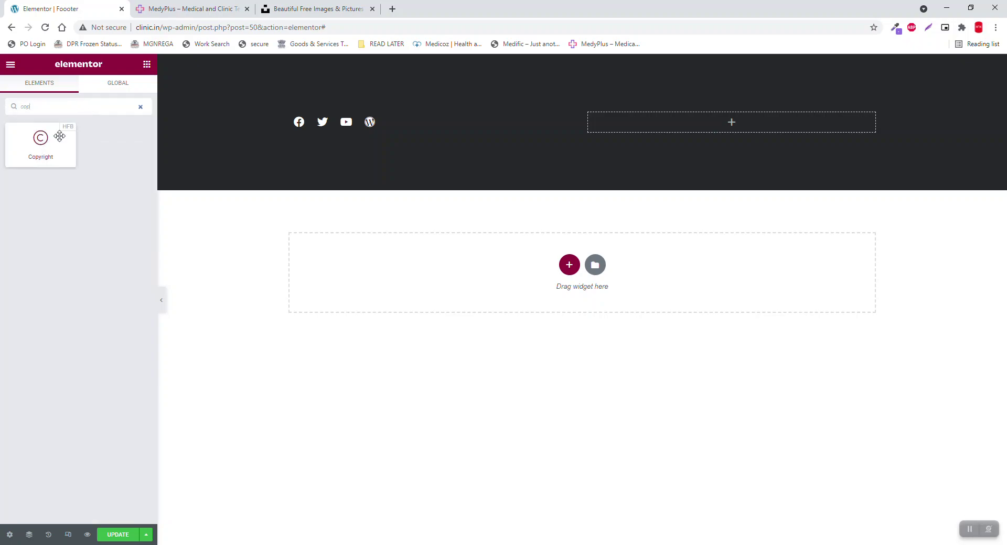
pyautogui.moveTo(58, 136); pyautogui.dragTo(749, 137)
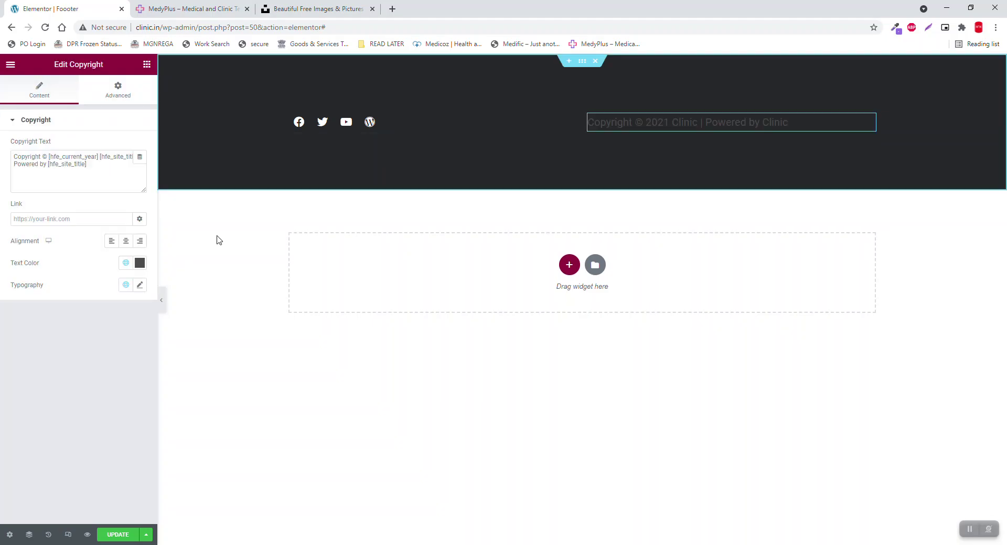
pyautogui.click(140, 242)
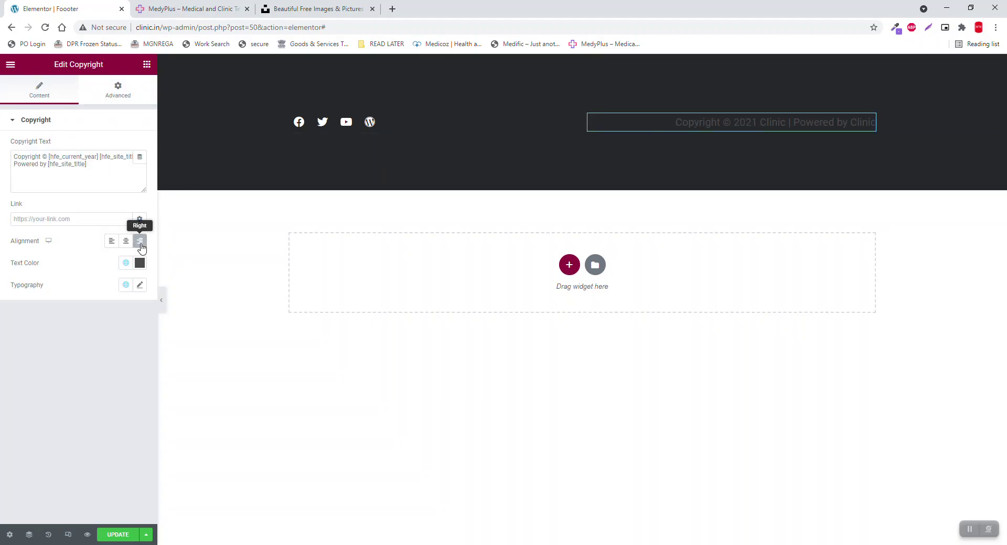
pyautogui.click(140, 263)
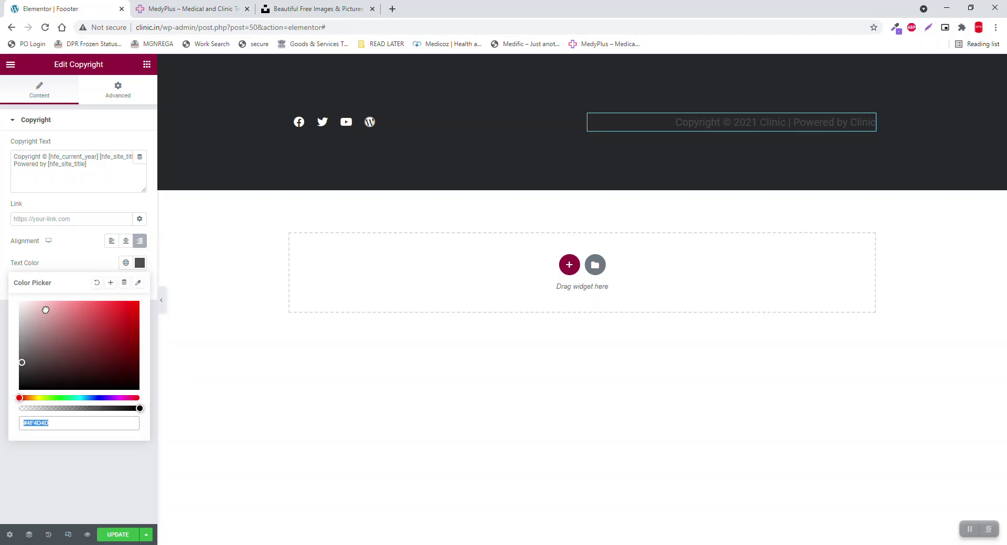
pyautogui.write('#FFFFFF')
pyautogui.click(99, 499)
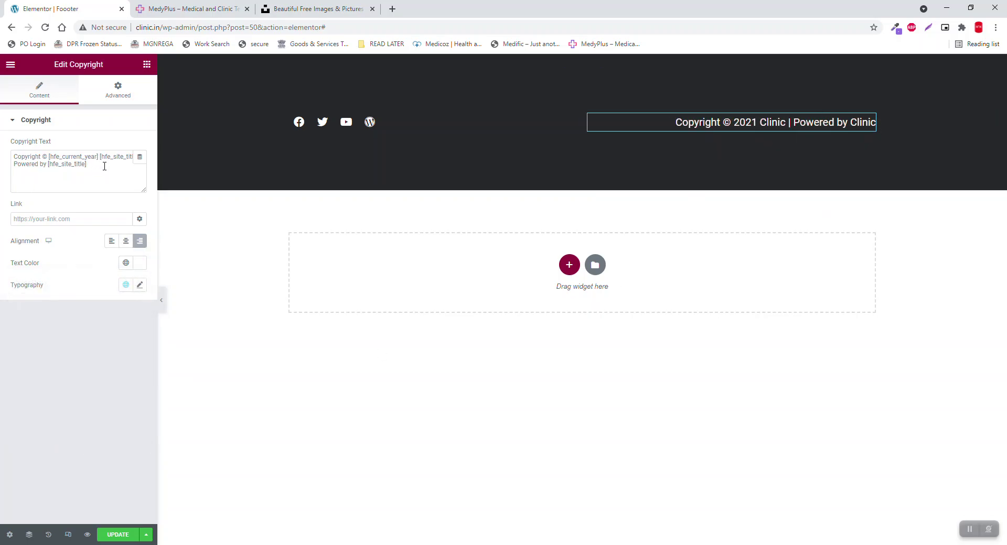
pyautogui.moveTo(105, 166); pyautogui.dragTo(23, 175)
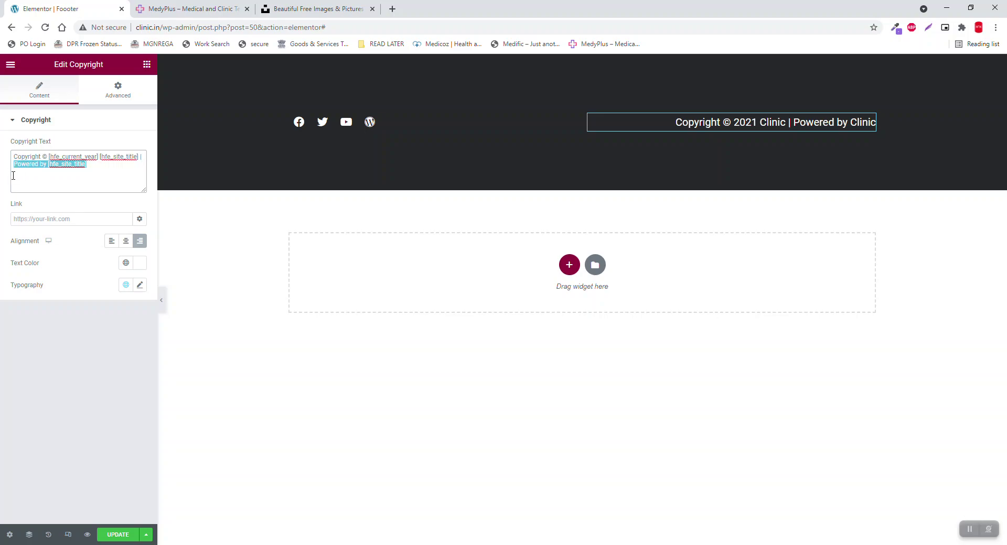
pyautogui.write('Designed')
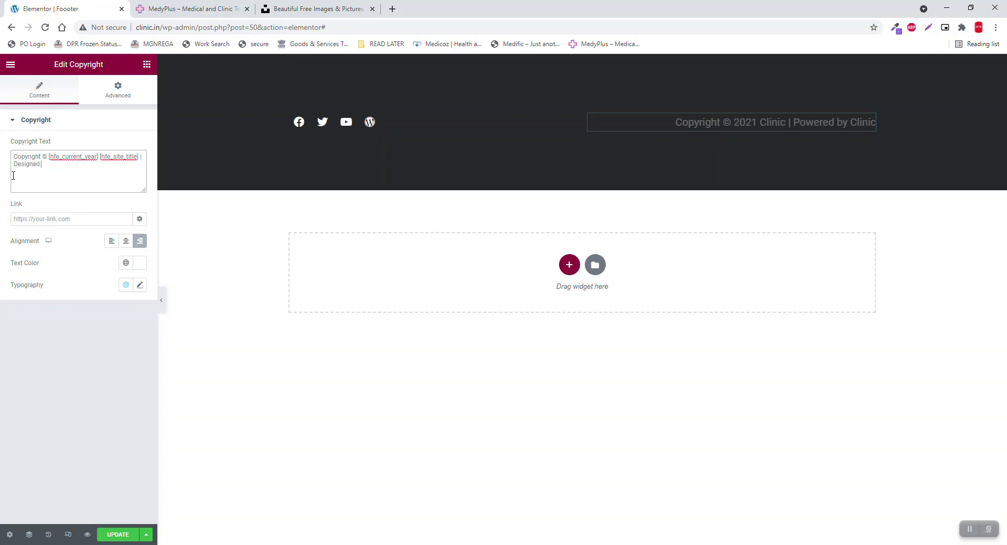
pyautogui.write(' with Elementor Free')
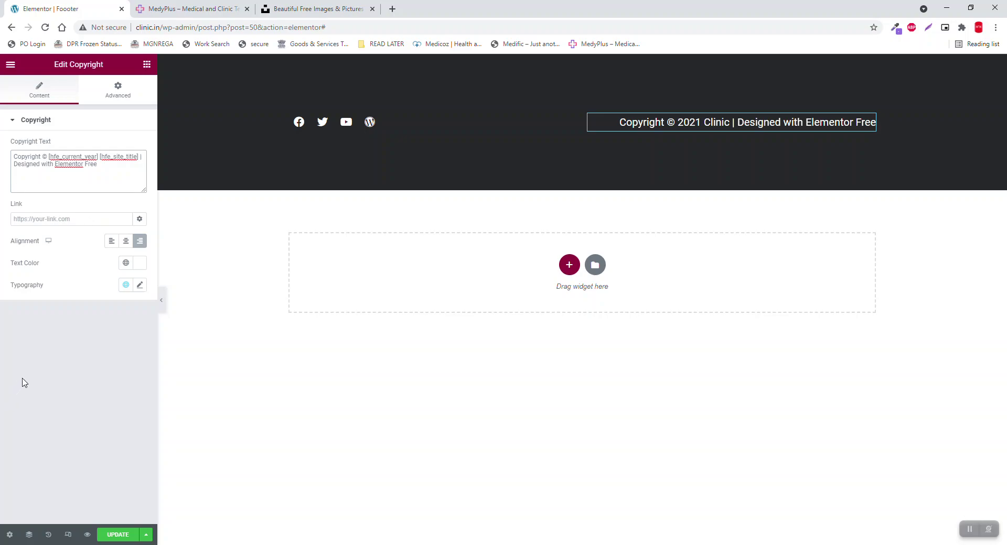
# - In mobile view, center the social icons and copyright text, then update the footer
pyautogui.click(68, 535)
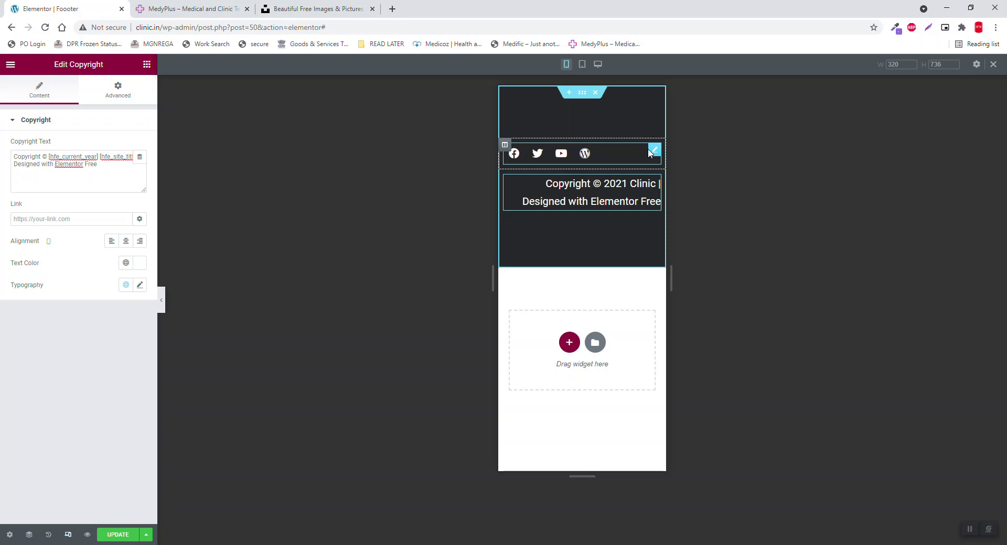
pyautogui.click(654, 150)
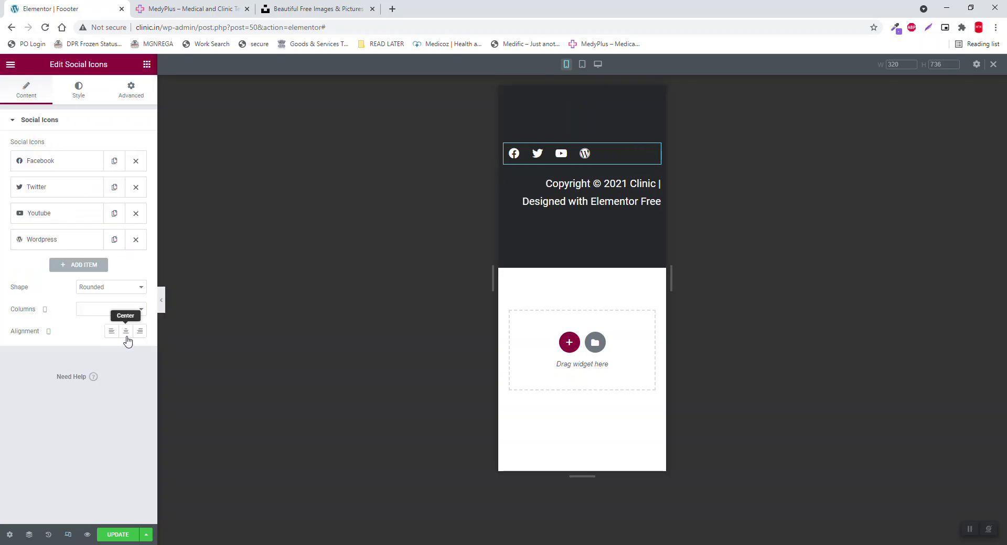
pyautogui.click(126, 331)
pyautogui.click(655, 181)
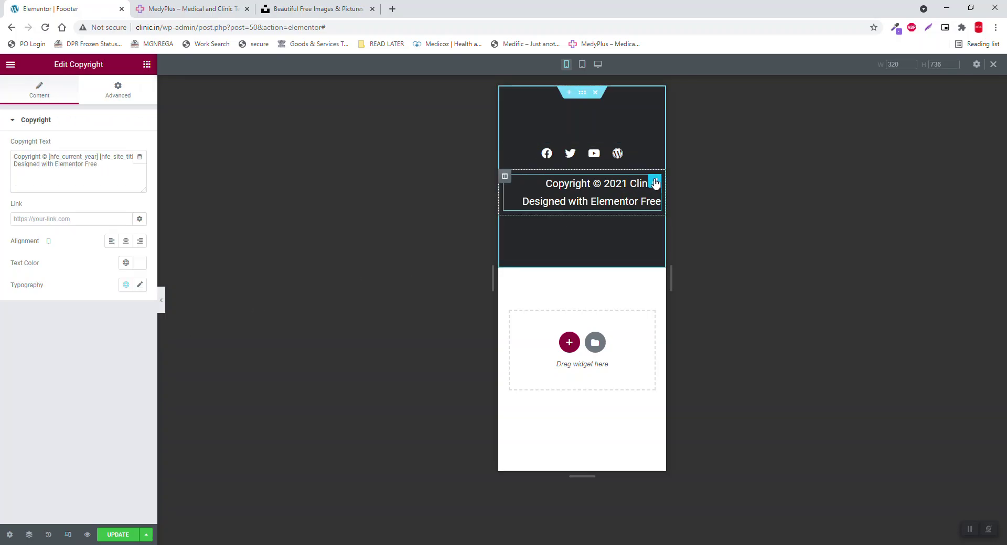
pyautogui.click(126, 242)
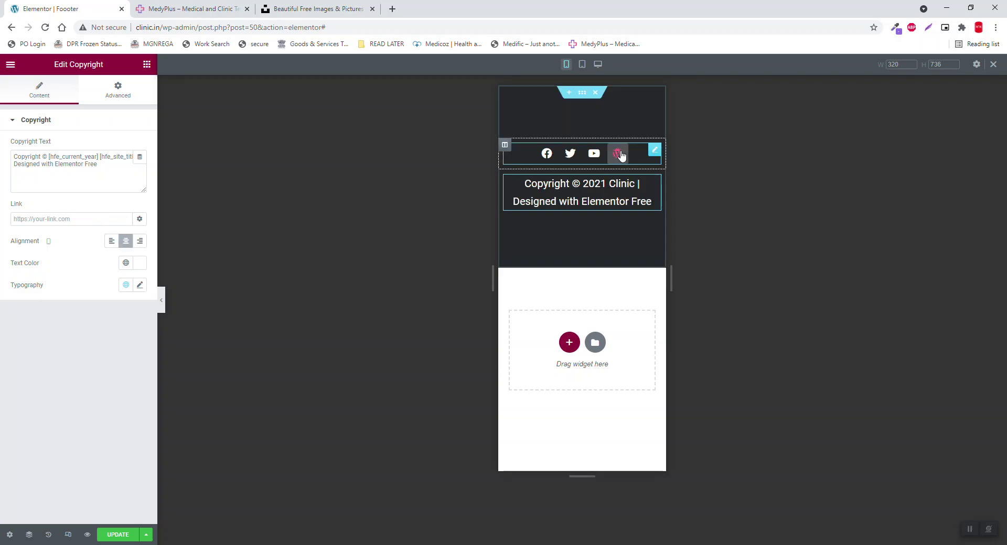
pyautogui.click(112, 536)
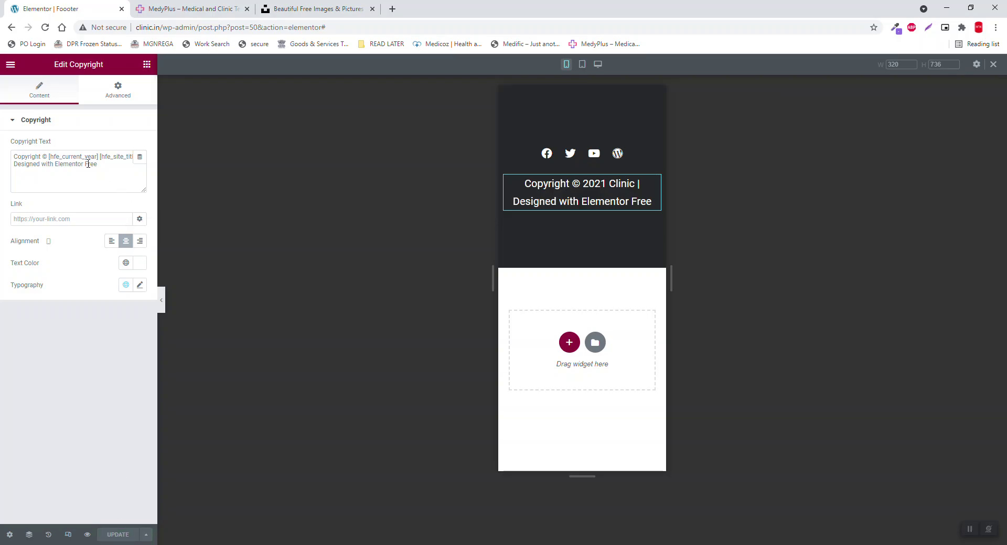
pyautogui.click(10, 65)
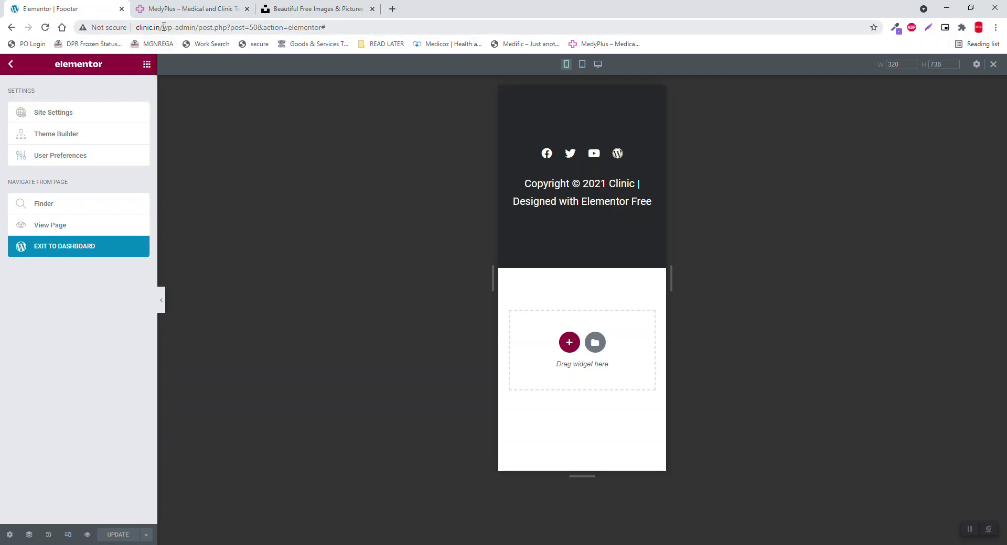
# - Load the live clinic.in home page by removing the admin path from the address
pyautogui.moveTo(163, 27); pyautogui.dragTo(341, 27)
pyautogui.press('BackSpace')
pyautogui.press('Return')
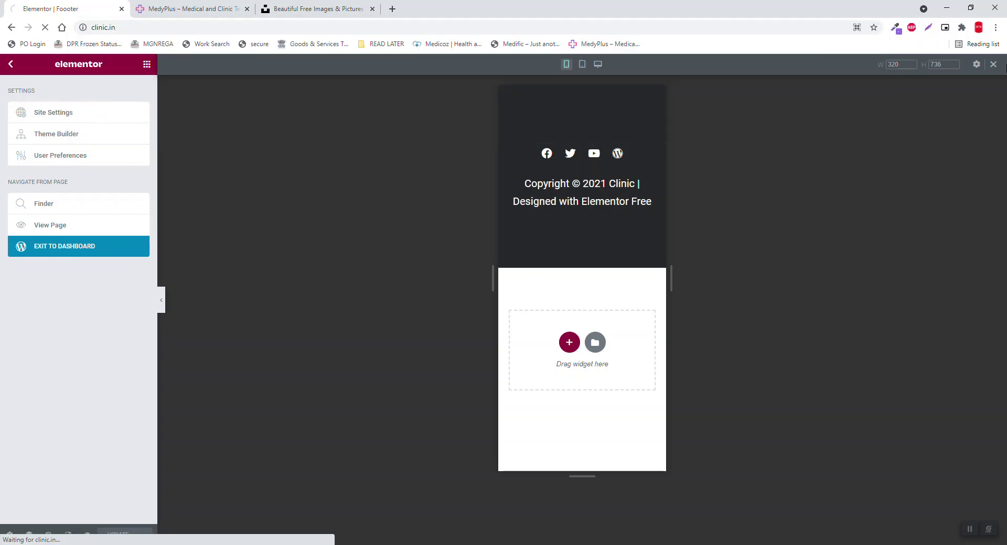
# - Compare with the MedyPlus demo site, then return to Clinic and edit the home page
pyautogui.click(180, 8)
pyautogui.scroll(1, 557, 258)
pyautogui.scroll(20, 557, 257)
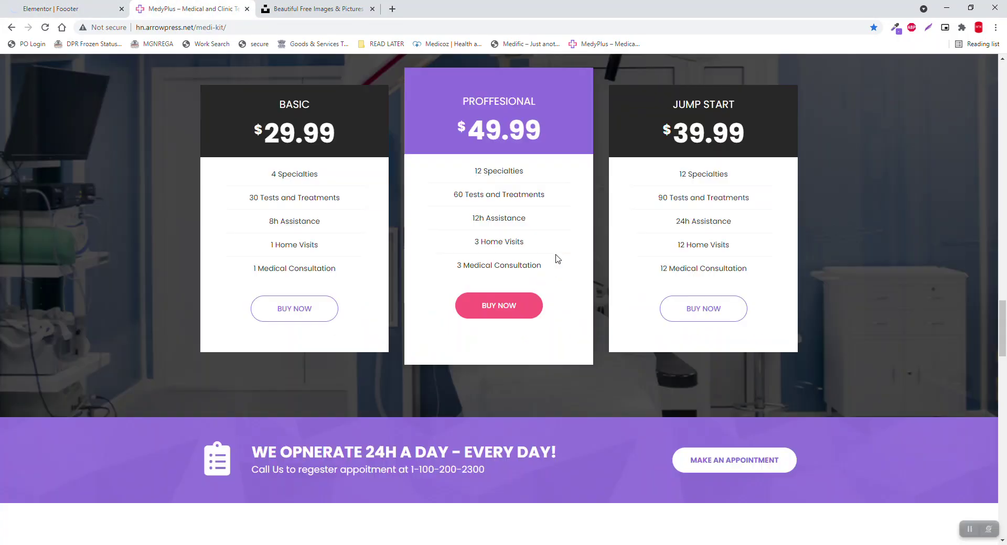
pyautogui.scroll(15, 555, 254)
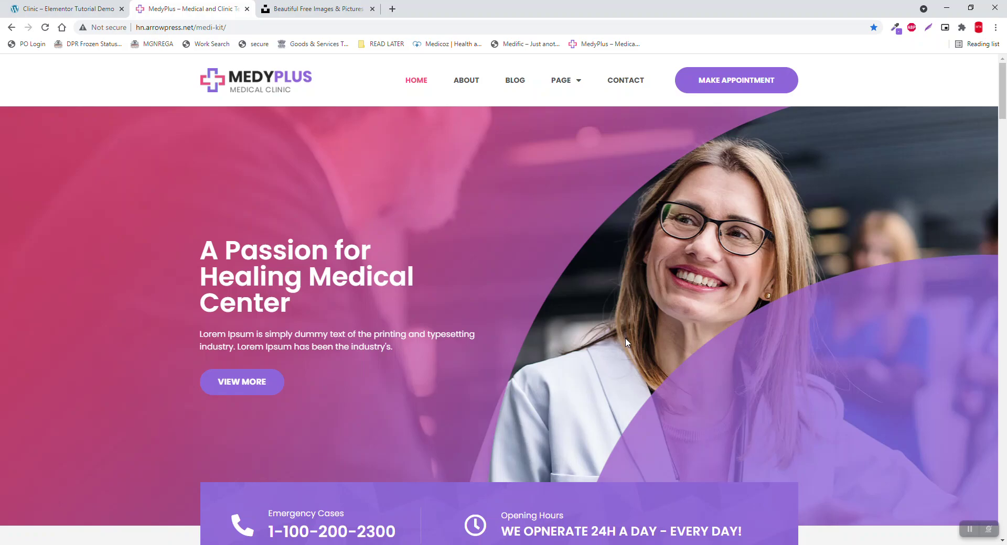
pyautogui.scroll(-1, 626, 346)
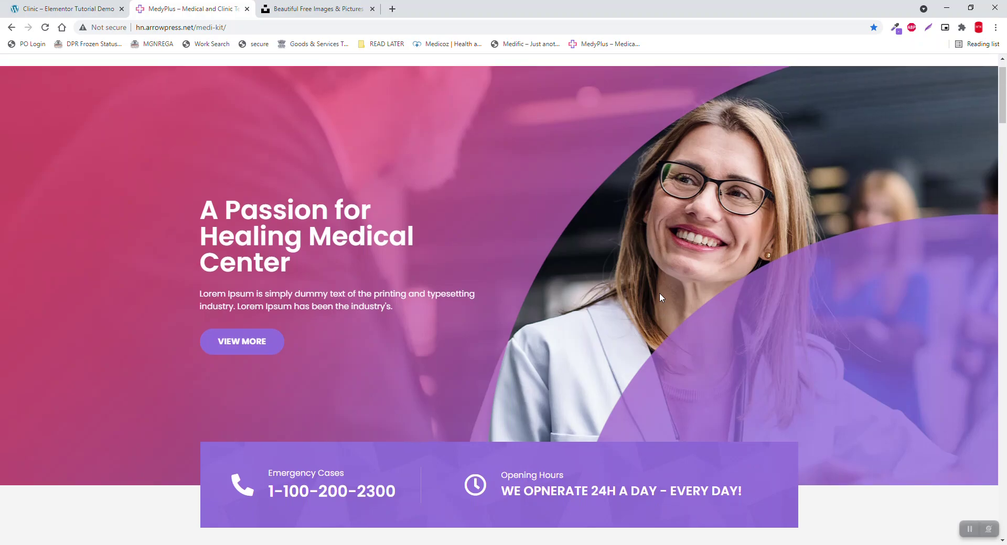
pyautogui.scroll(1, 660, 297)
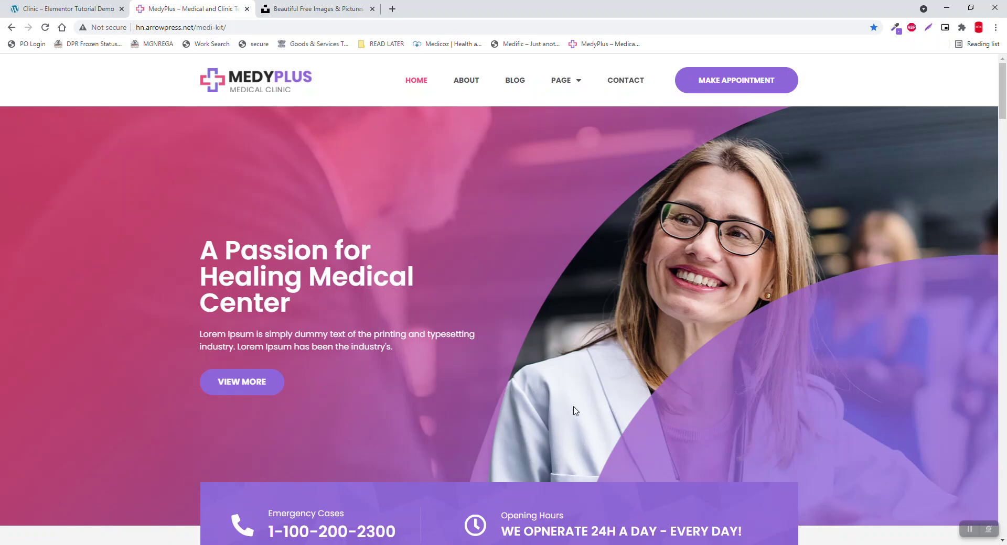
pyautogui.click(103, 7)
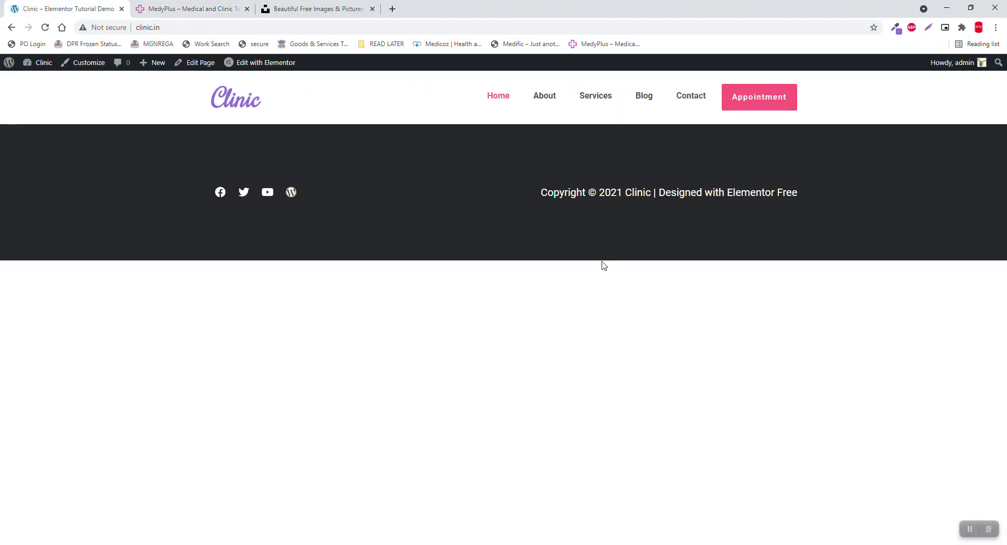
pyautogui.click(198, 64)
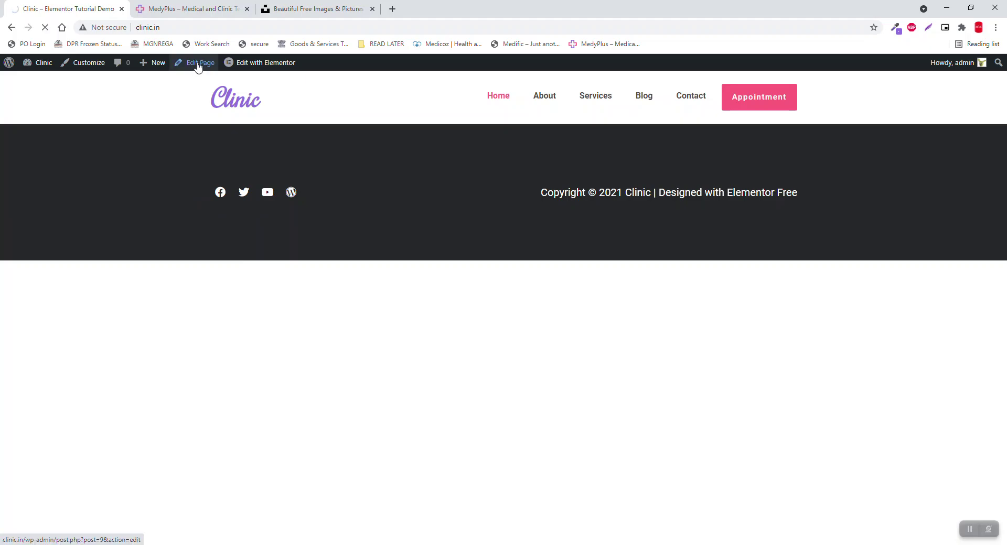